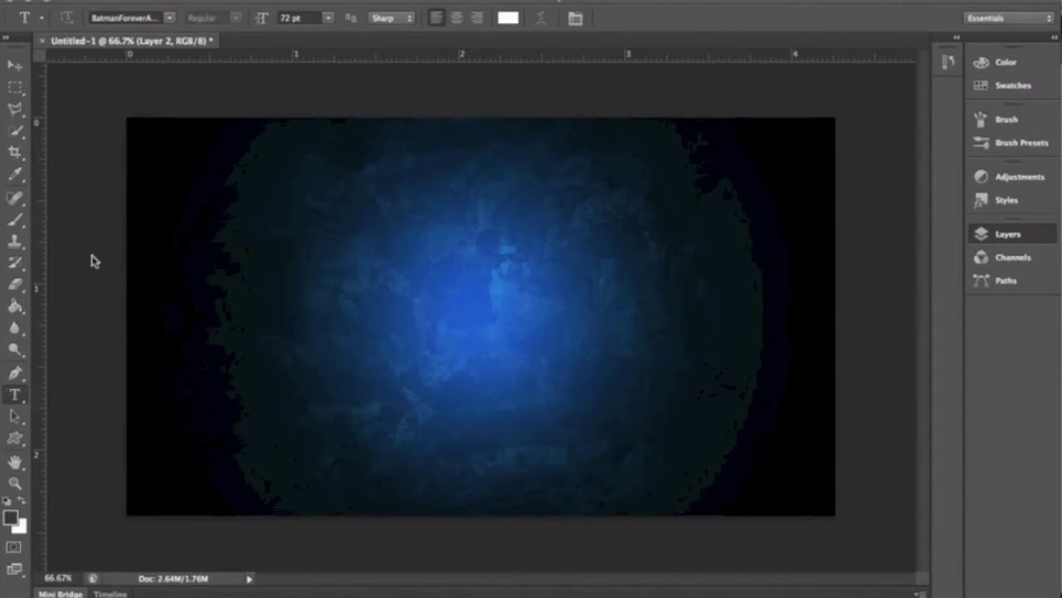
# Show the layer list and add a white 72 pt text layer reading TUTORIAL on the blue background.
pyautogui.press('F7')
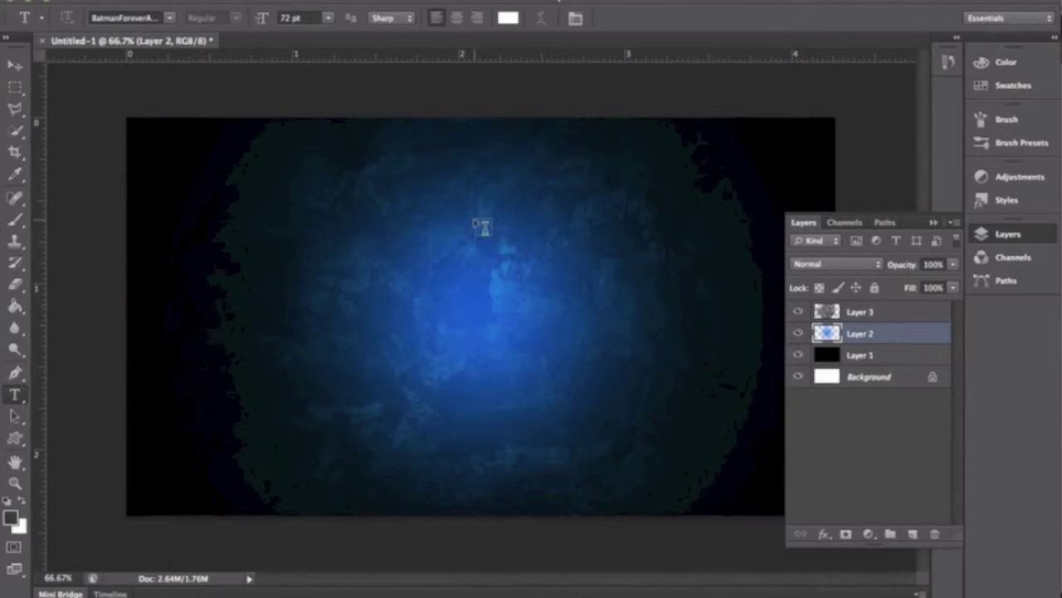
pyautogui.click(262, 279)
pyautogui.click(399, 237)
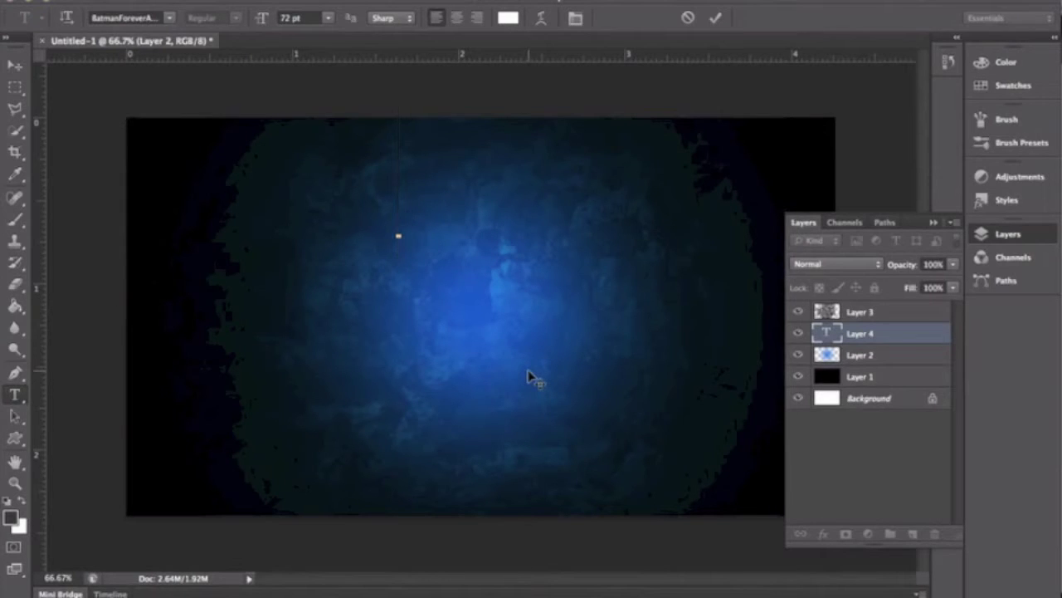
pyautogui.write('TUTO')
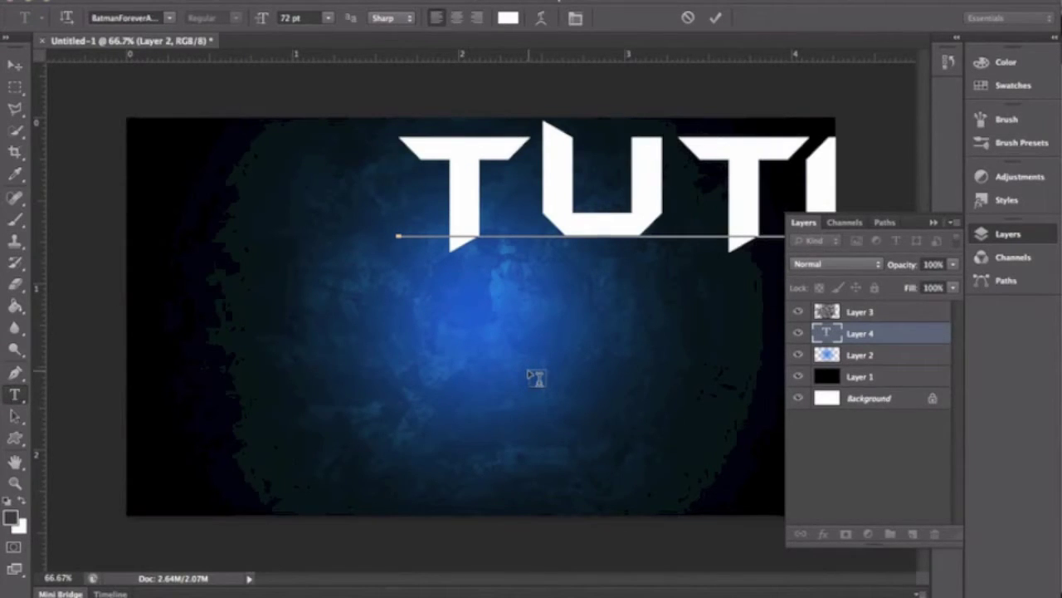
# Scale the TUTORIAL text to about 49% and place it horizontally centred, slightly above the middle of the canvas.
pyautogui.click(15, 65)
pyautogui.moveTo(586, 178); pyautogui.dragTo(340, 285)
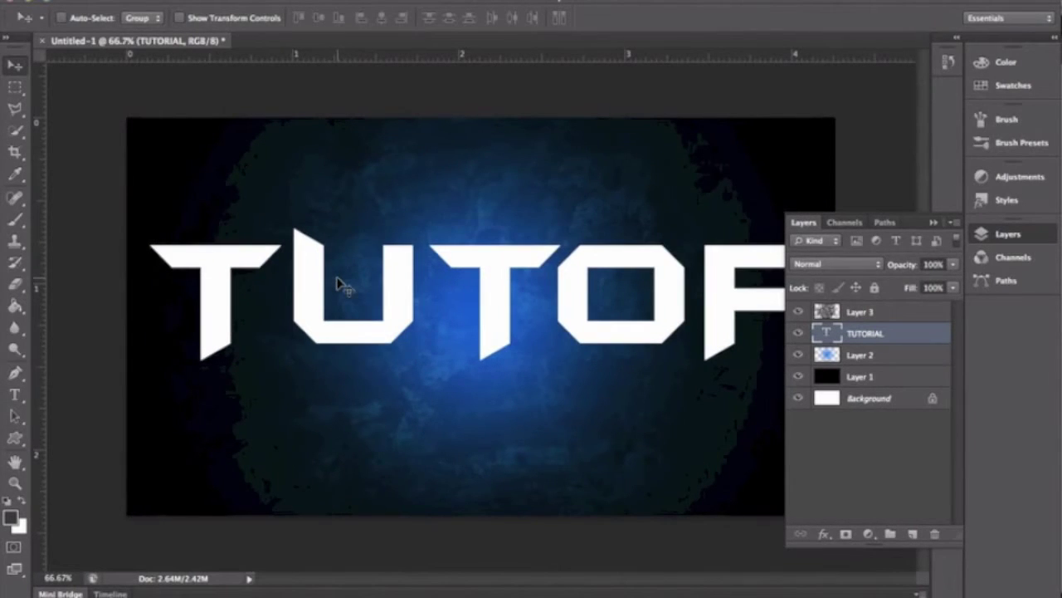
pyautogui.hotkey('ctrl', 't')
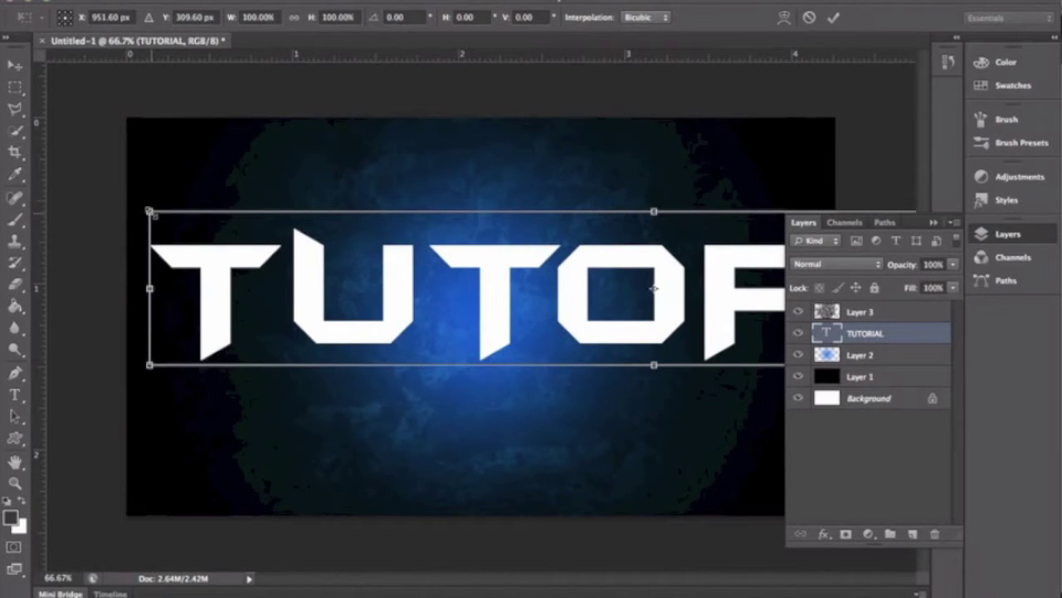
pyautogui.moveTo(149, 211); pyautogui.dragTo(383, 309)
pyautogui.moveTo(568, 294); pyautogui.dragTo(404, 259)
pyautogui.moveTo(203, 210); pyautogui.dragTo(239, 217)
pyautogui.moveTo(356, 248); pyautogui.dragTo(347, 245)
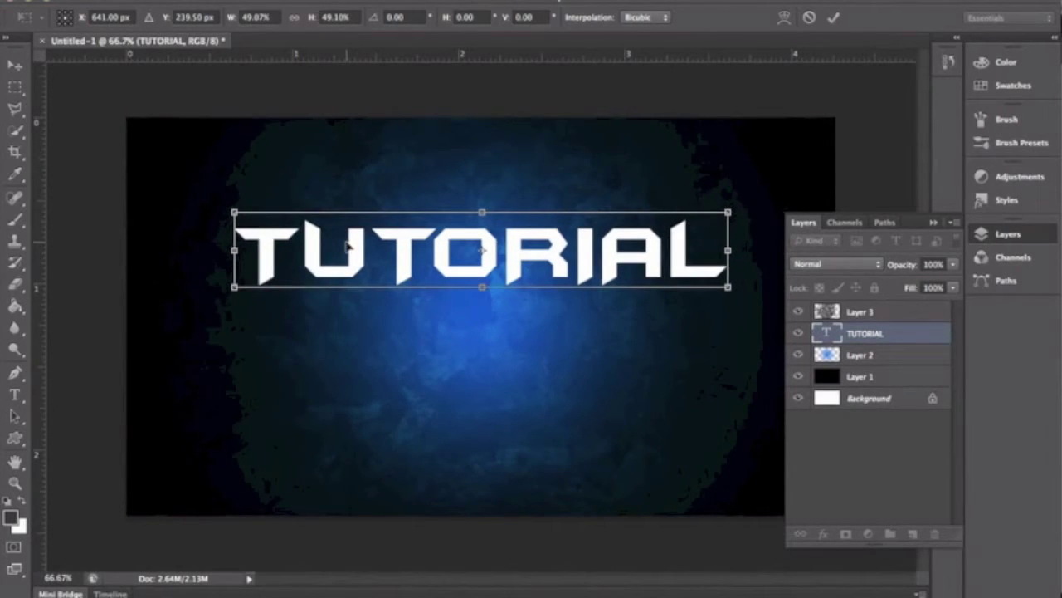
pyautogui.press('Return')
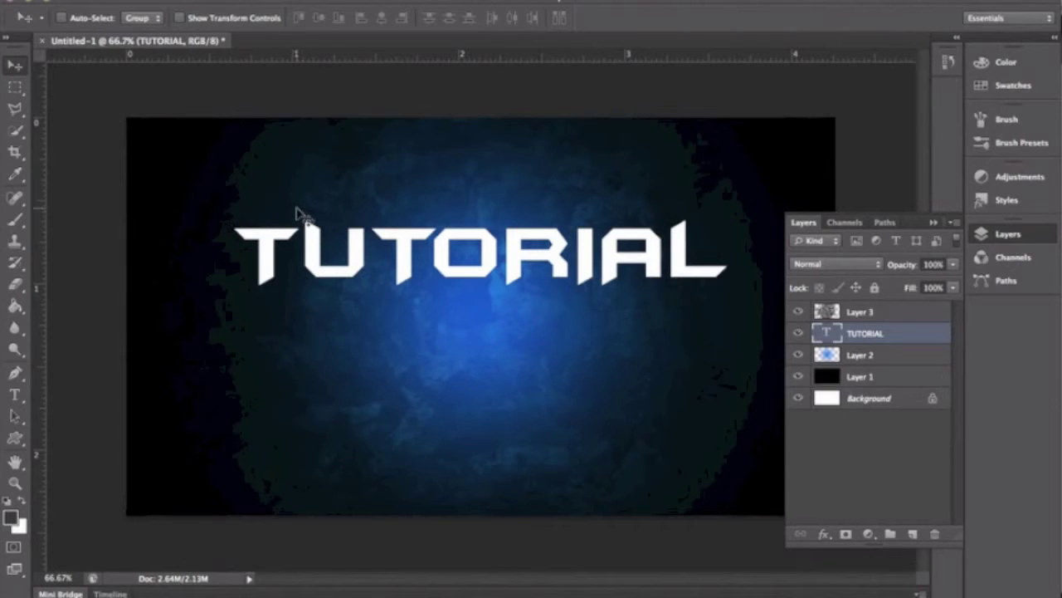
# Open the layer style settings of the TUTORIAL text layer and reposition the dialog.
pyautogui.doubleClick(923, 335)
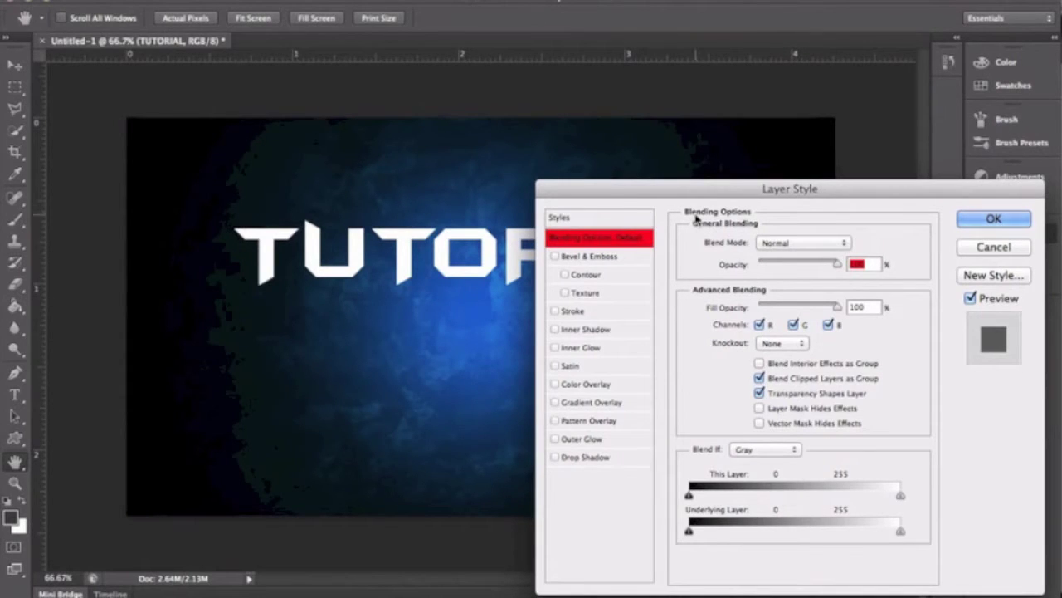
pyautogui.moveTo(712, 190); pyautogui.dragTo(719, 124)
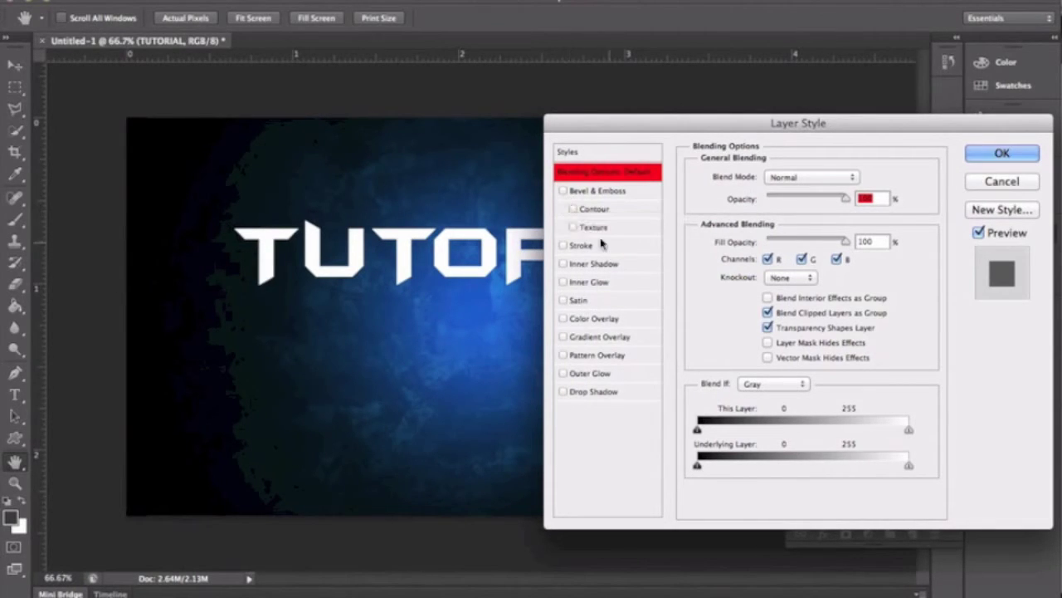
# Try the Bevel & Emboss effect with its Contour and Texture options on the TUTORIAL text.
pyautogui.click(563, 191)
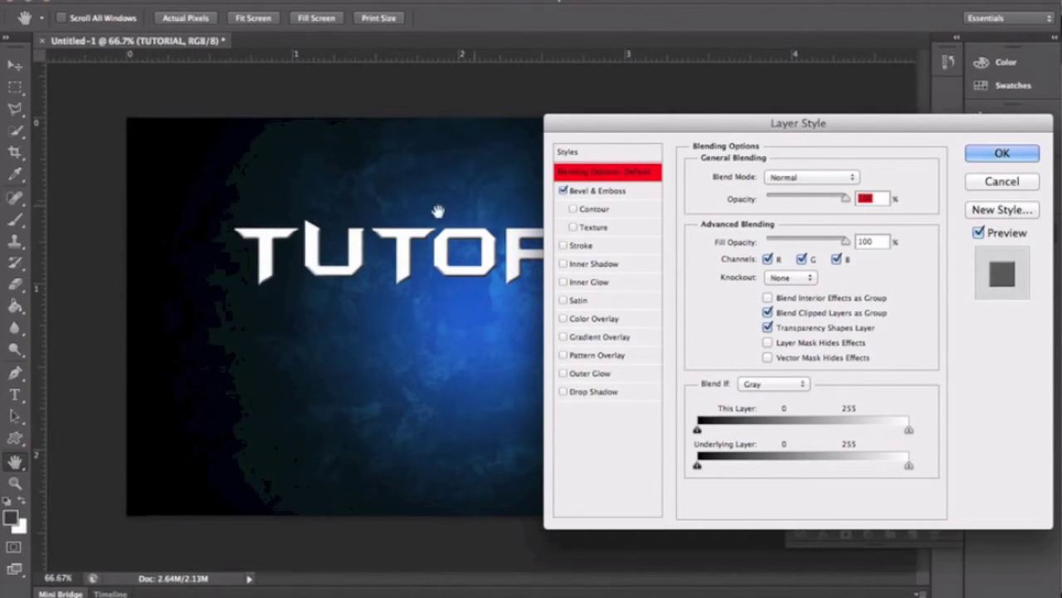
pyautogui.click(563, 191)
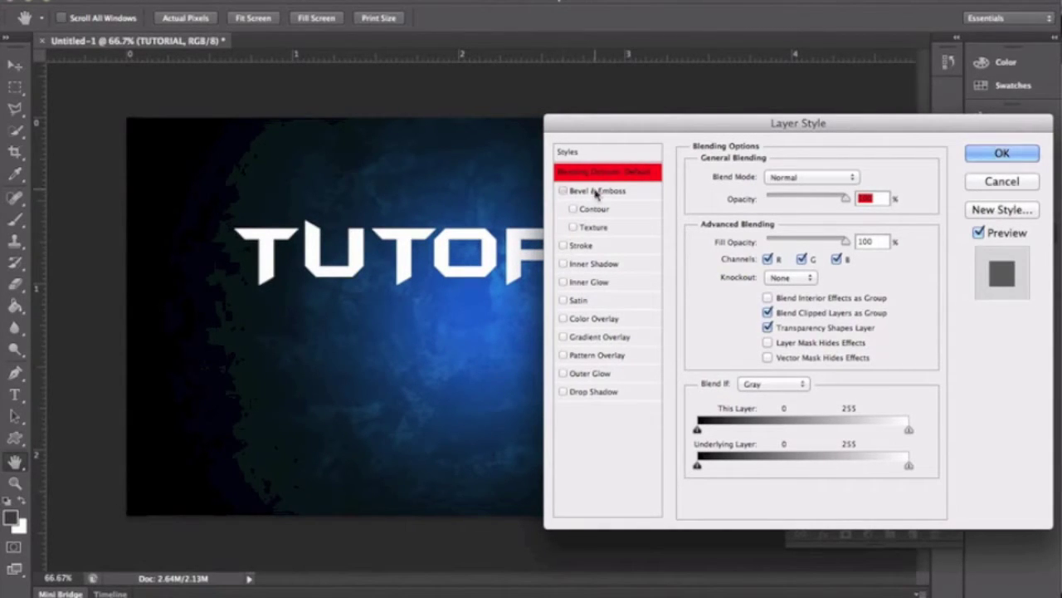
pyautogui.click(565, 191)
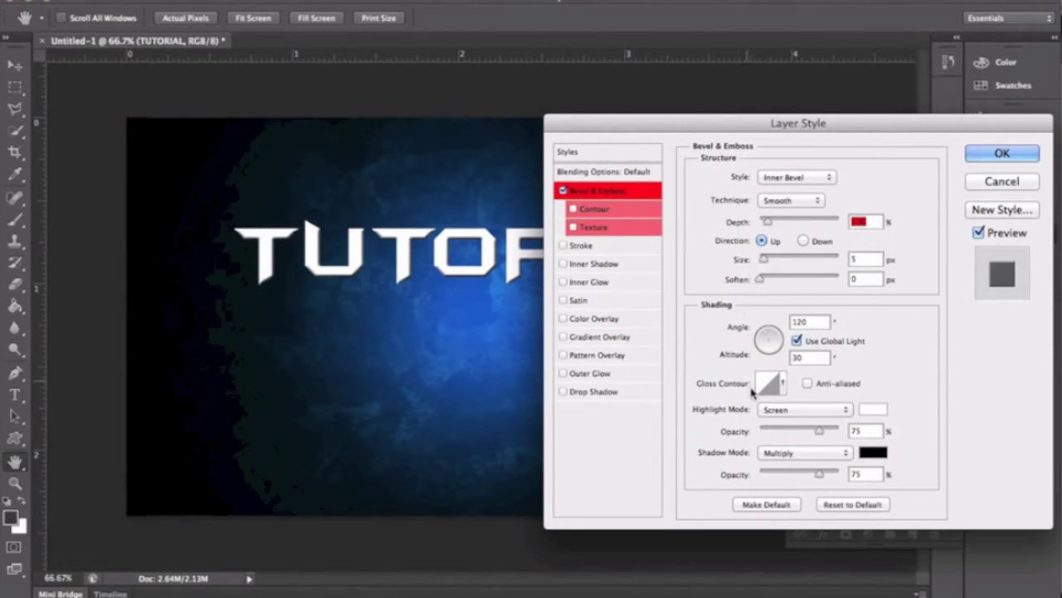
pyautogui.click(563, 191)
pyautogui.click(572, 209)
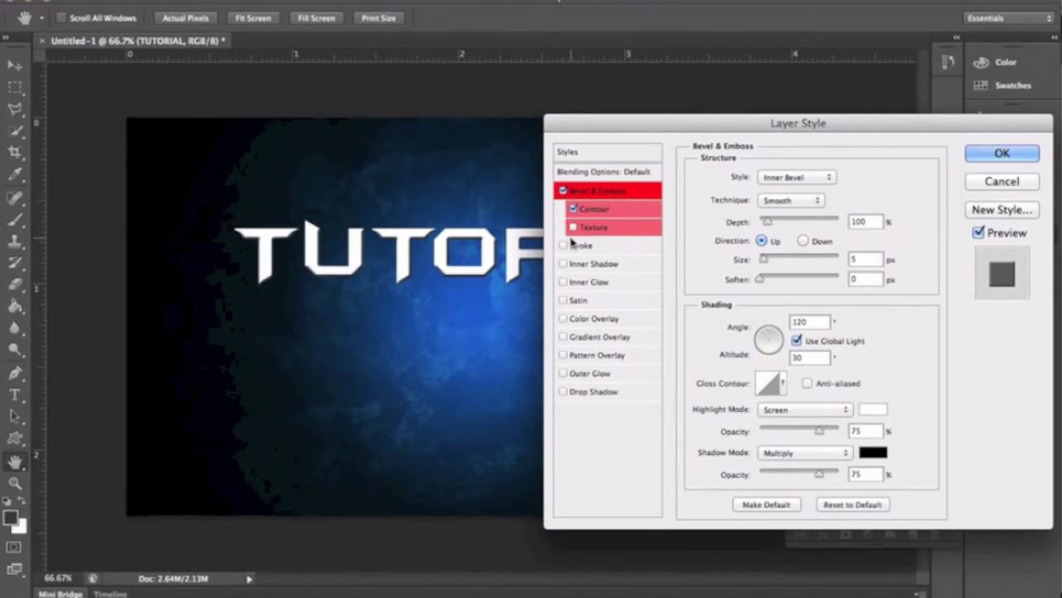
pyautogui.click(574, 227)
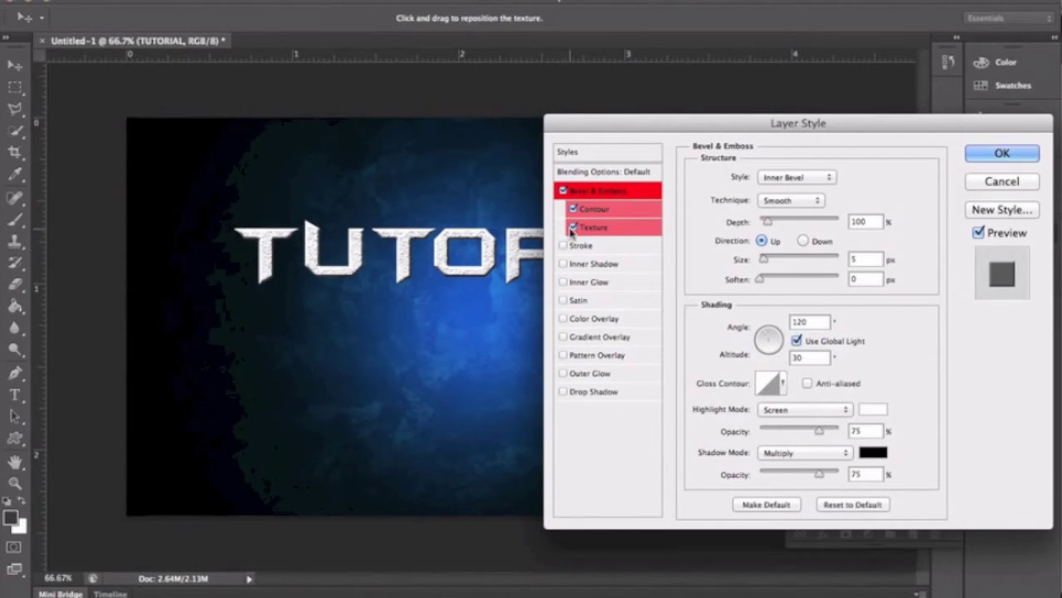
pyautogui.click(574, 227)
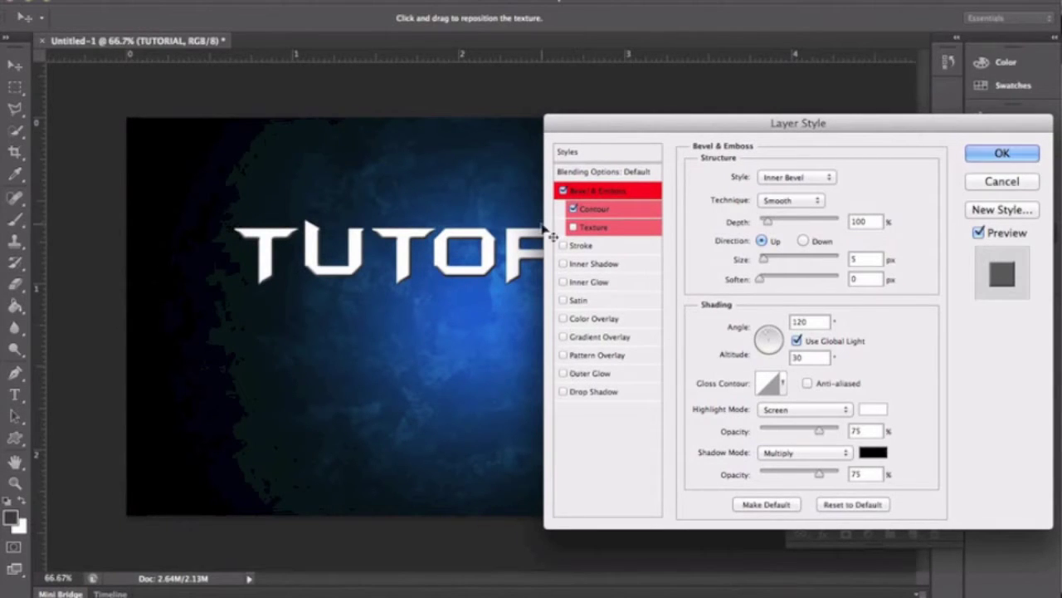
pyautogui.click(563, 192)
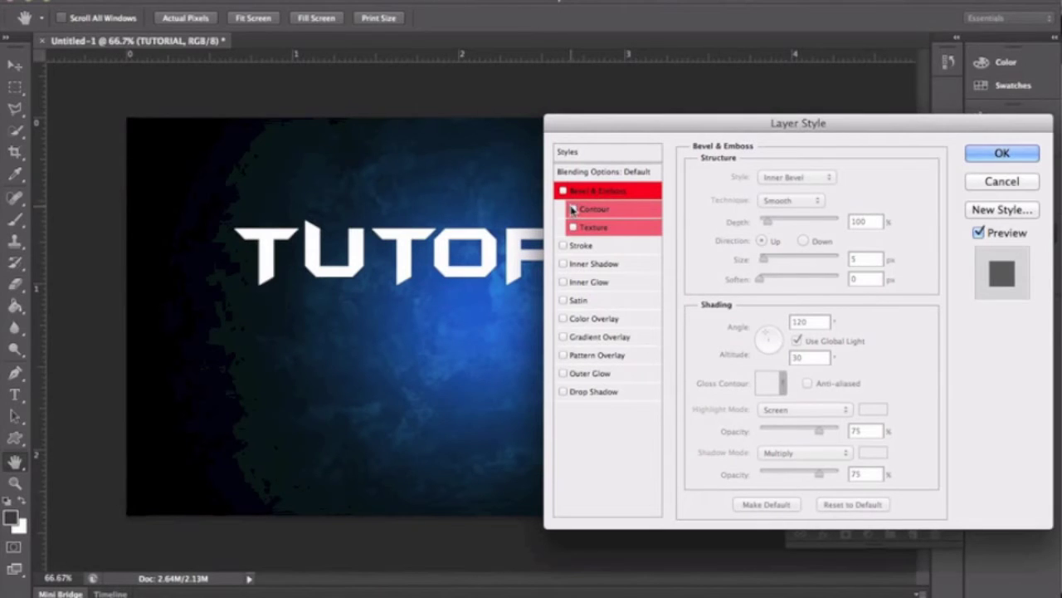
# Try a black 4 px outside Stroke at 100% opacity on the TUTORIAL text.
pyautogui.click(562, 246)
pyautogui.click(595, 244)
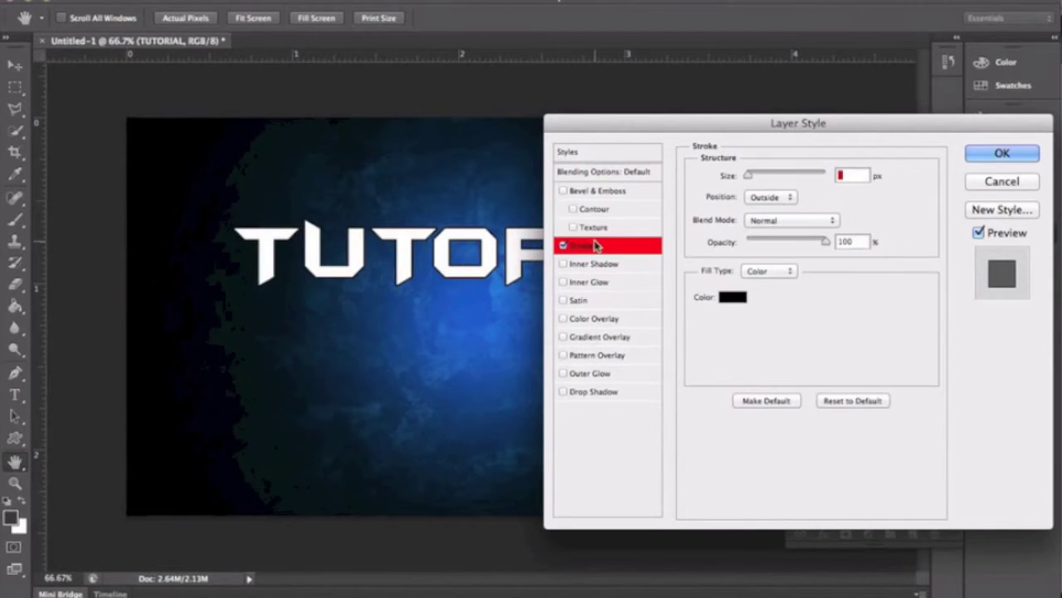
pyautogui.moveTo(748, 178); pyautogui.dragTo(749, 179)
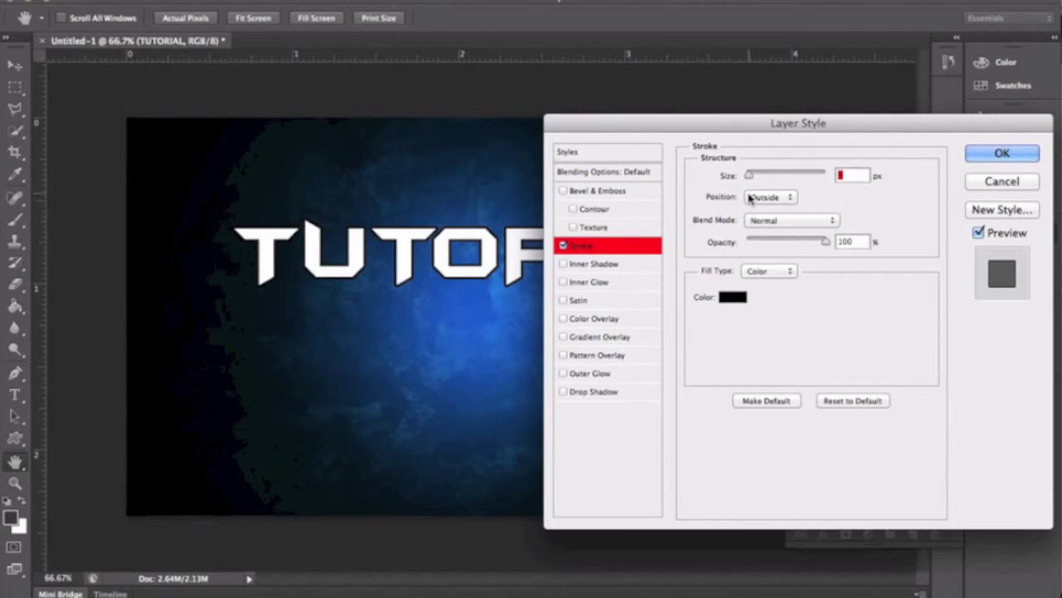
pyautogui.click(801, 221)
pyautogui.click(828, 199)
pyautogui.moveTo(826, 247)
pyautogui.mouseDown()
pyautogui.moveTo(818, 247)
pyautogui.moveTo(838, 255)
pyautogui.mouseUp()
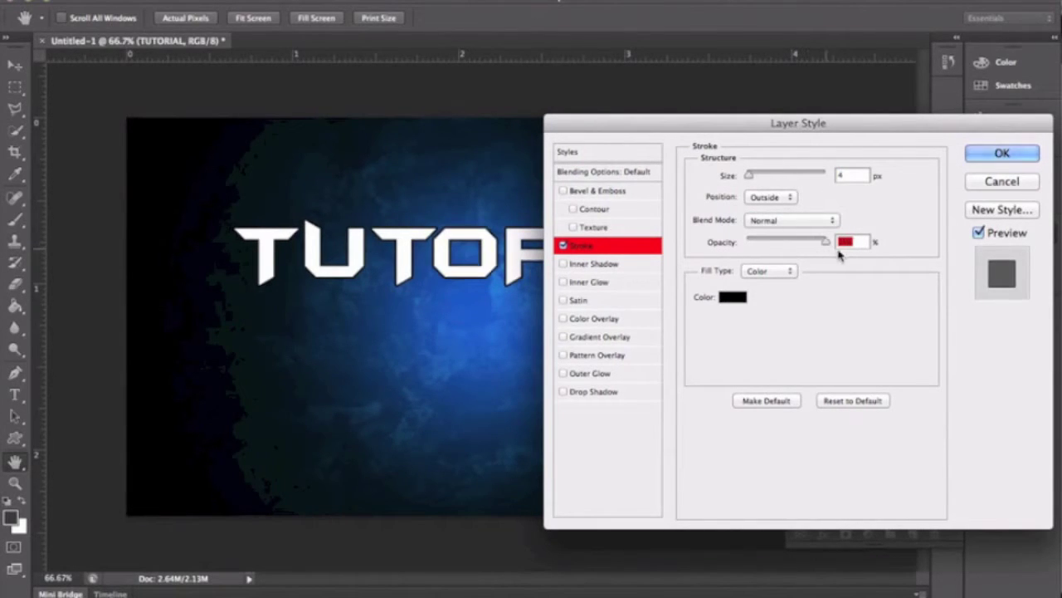
pyautogui.click(741, 306)
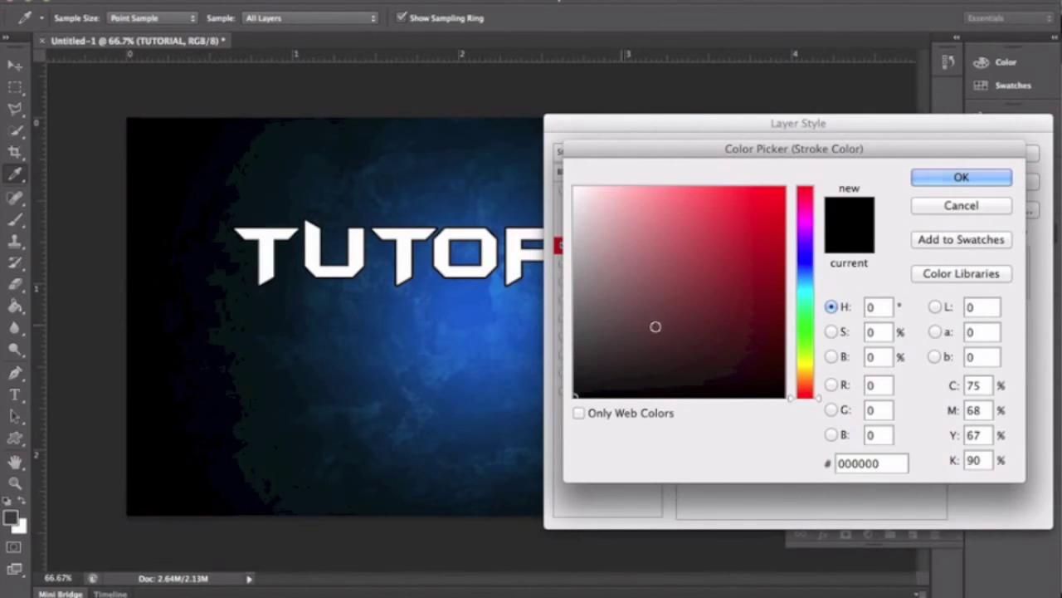
pyautogui.click(982, 210)
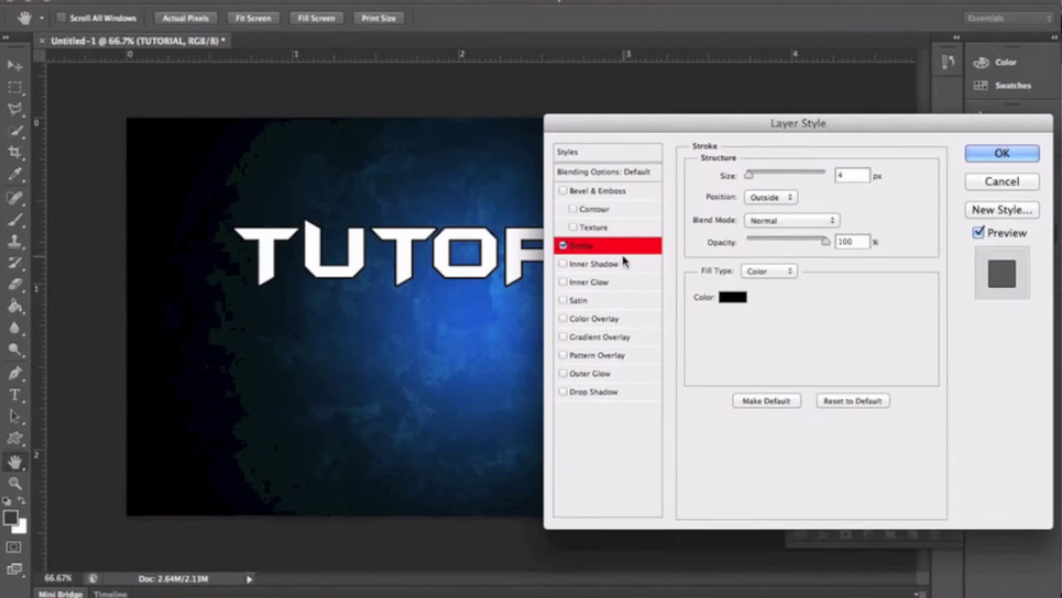
pyautogui.click(564, 247)
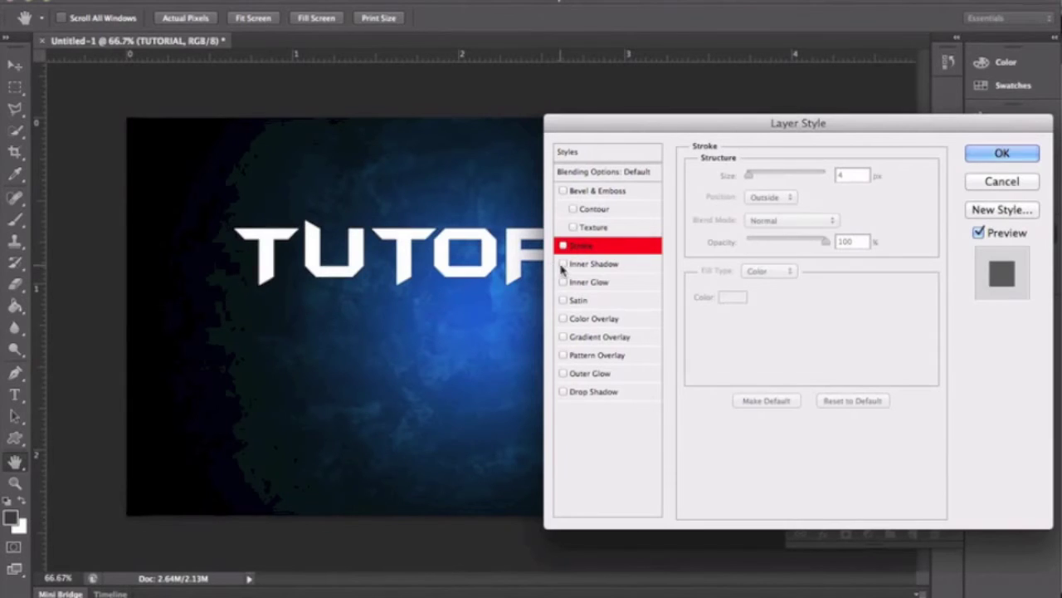
# Try an Inner Shadow on the TUTORIAL text with the distance set to 4 px.
pyautogui.click(563, 264)
pyautogui.click(584, 265)
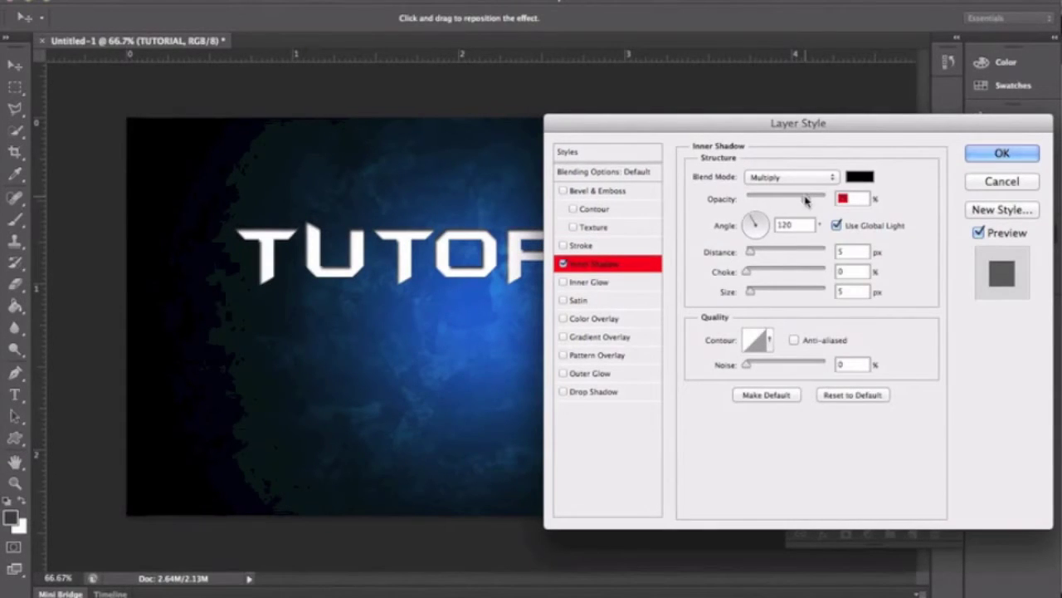
pyautogui.moveTo(751, 251)
pyautogui.mouseDown()
pyautogui.moveTo(772, 247)
pyautogui.moveTo(750, 256)
pyautogui.mouseUp()
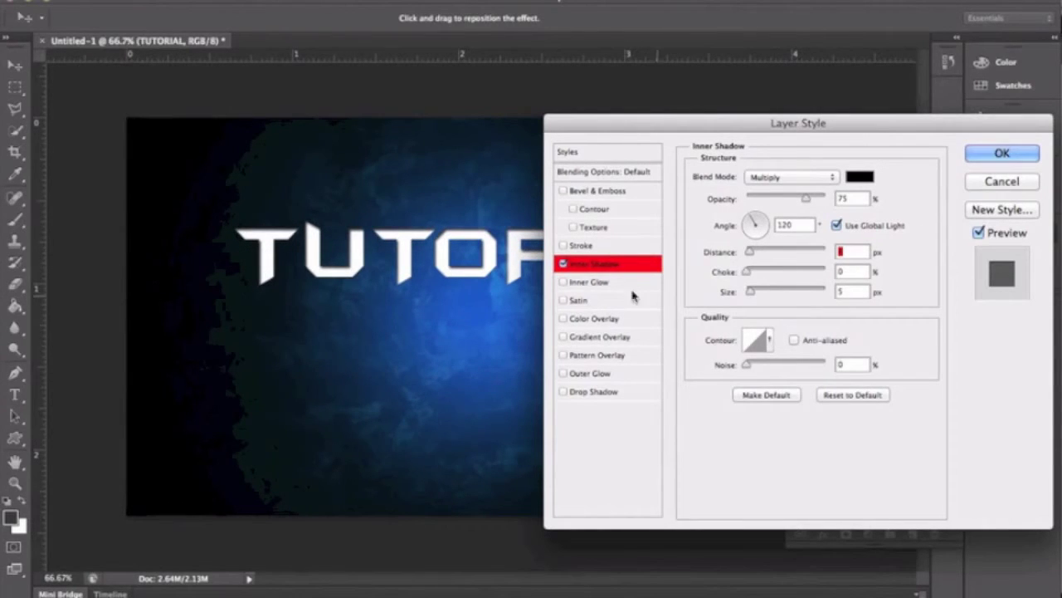
pyautogui.click(561, 264)
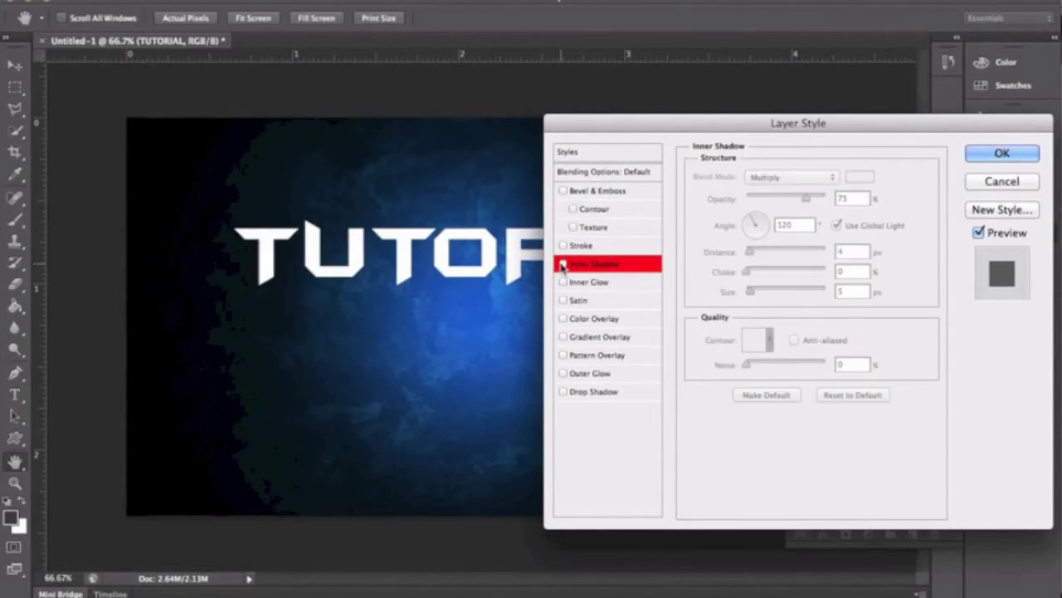
# Try an Inner Glow on the TUTORIAL text in light grey eeeeee with the Overlay blend mode.
pyautogui.click(564, 283)
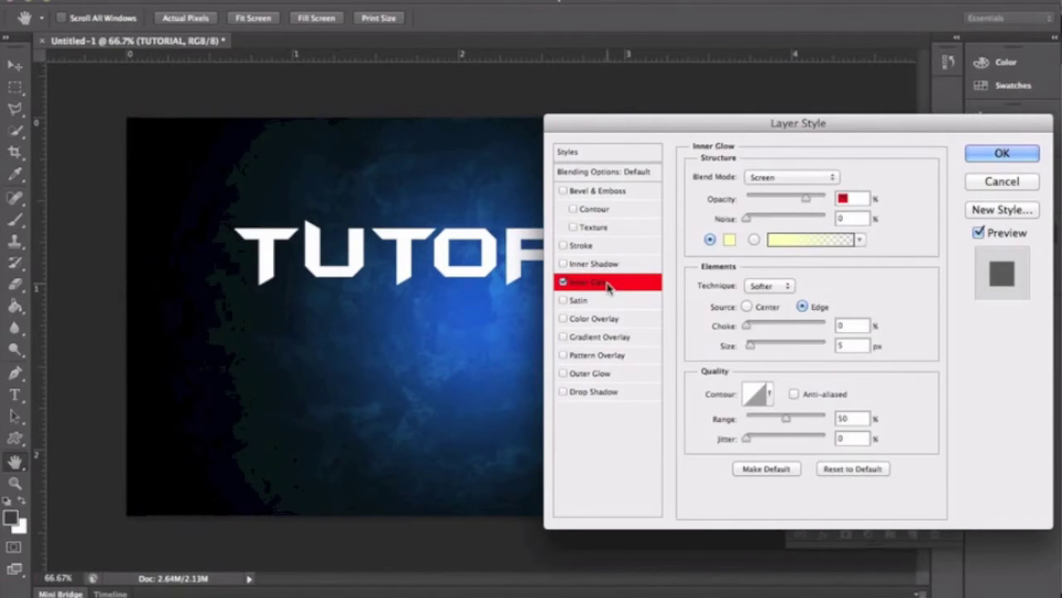
pyautogui.click(730, 243)
pyautogui.moveTo(668, 266)
pyautogui.mouseDown()
pyautogui.moveTo(712, 306)
pyautogui.moveTo(747, 380)
pyautogui.moveTo(783, 396)
pyautogui.moveTo(669, 384)
pyautogui.moveTo(527, 391)
pyautogui.moveTo(571, 351)
pyautogui.moveTo(663, 324)
pyautogui.moveTo(629, 332)
pyautogui.moveTo(573, 200)
pyautogui.mouseUp()
pyautogui.click(961, 178)
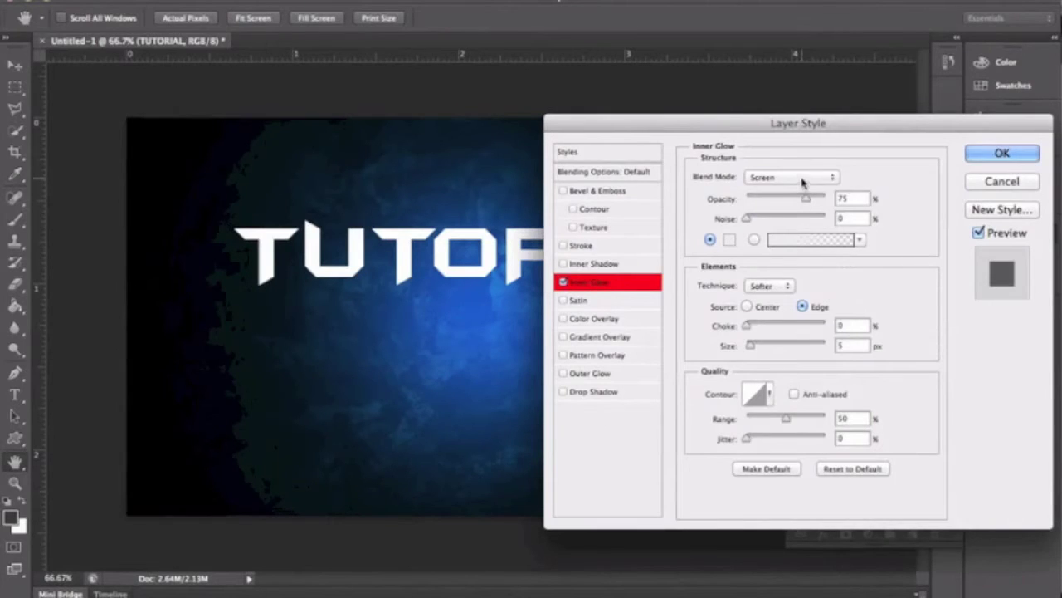
pyautogui.click(803, 177)
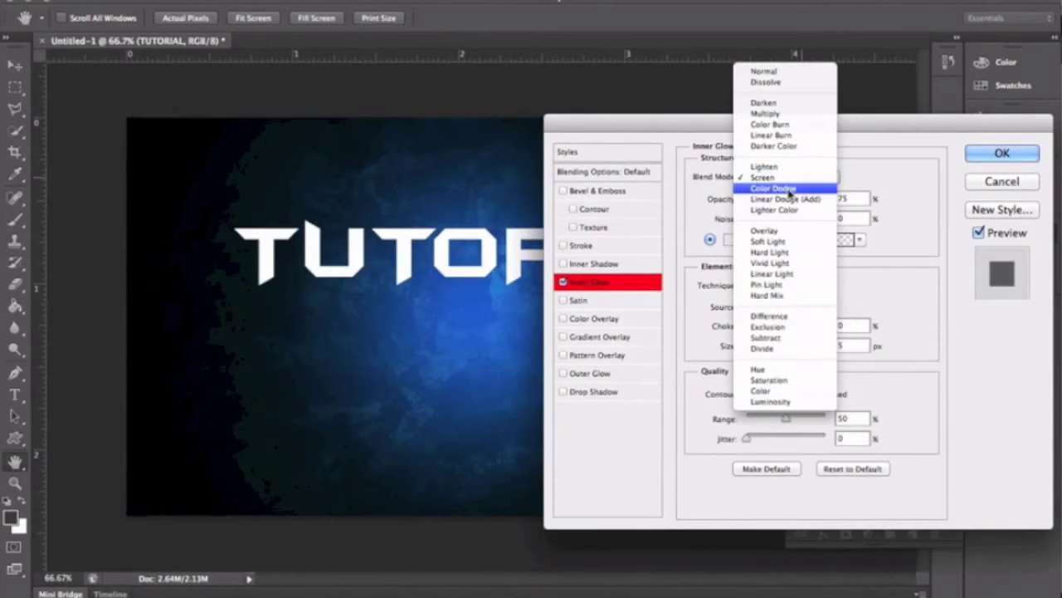
pyautogui.click(762, 232)
pyautogui.click(729, 239)
pyautogui.moveTo(728, 240)
pyautogui.mouseDown()
pyautogui.moveTo(685, 278)
pyautogui.moveTo(771, 304)
pyautogui.mouseUp()
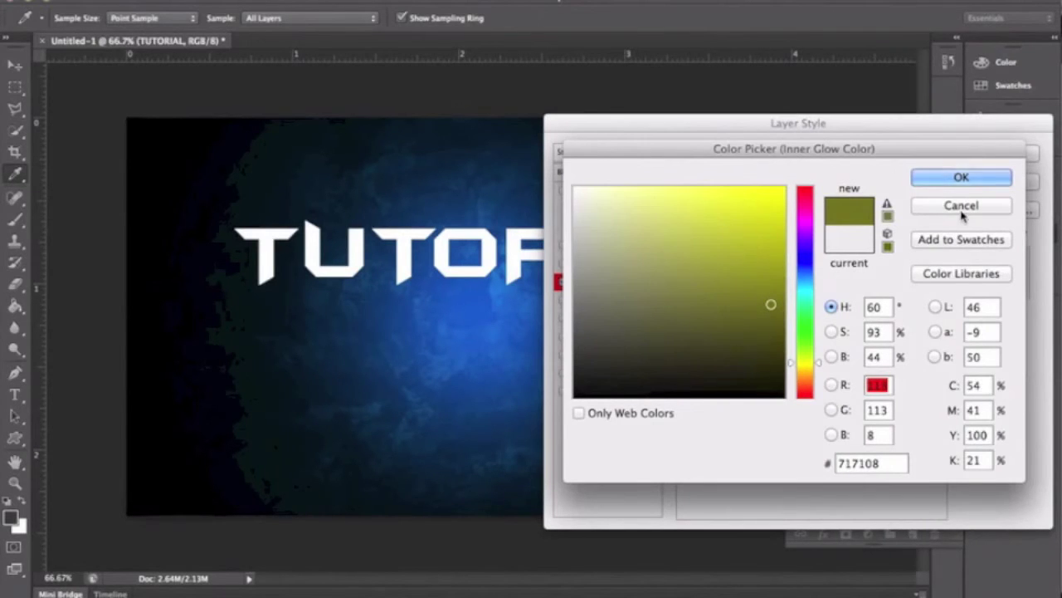
pyautogui.press('Escape')
pyautogui.click(730, 240)
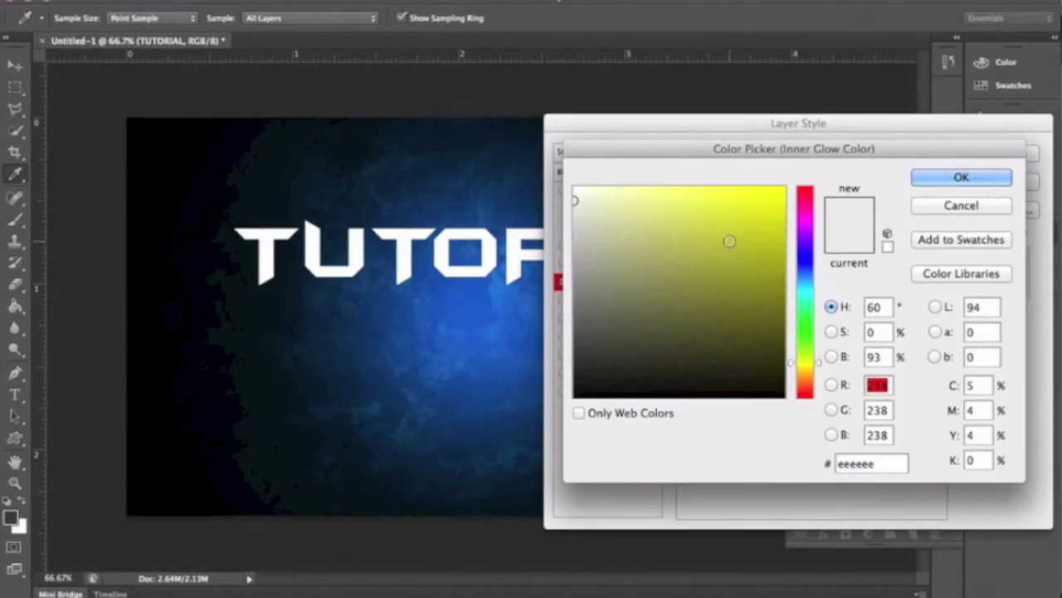
pyautogui.press('Escape')
pyautogui.click(562, 283)
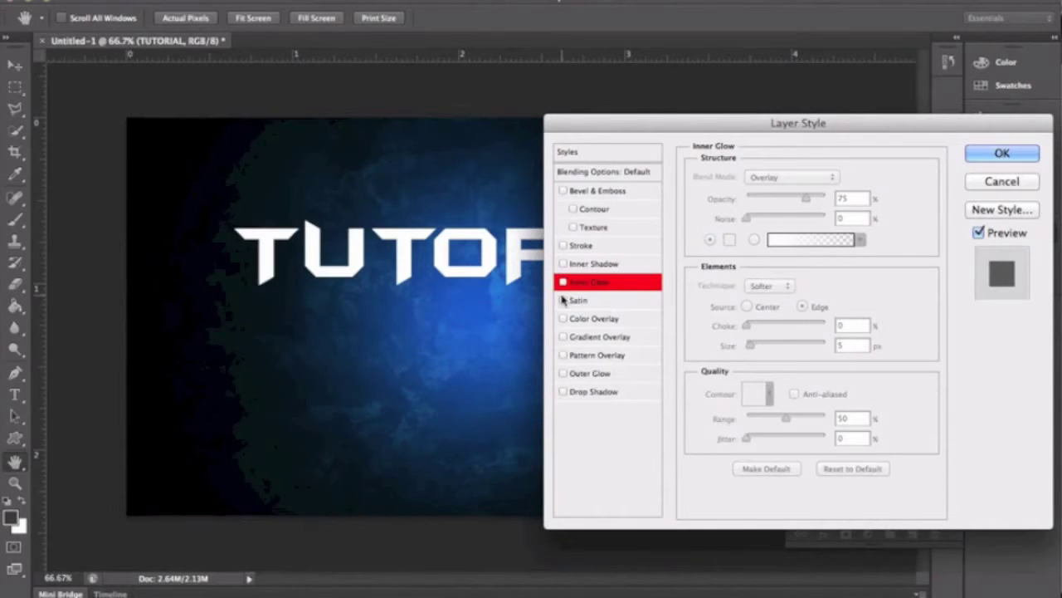
# Try the Satin effect on the TUTORIAL text.
pyautogui.click(585, 300)
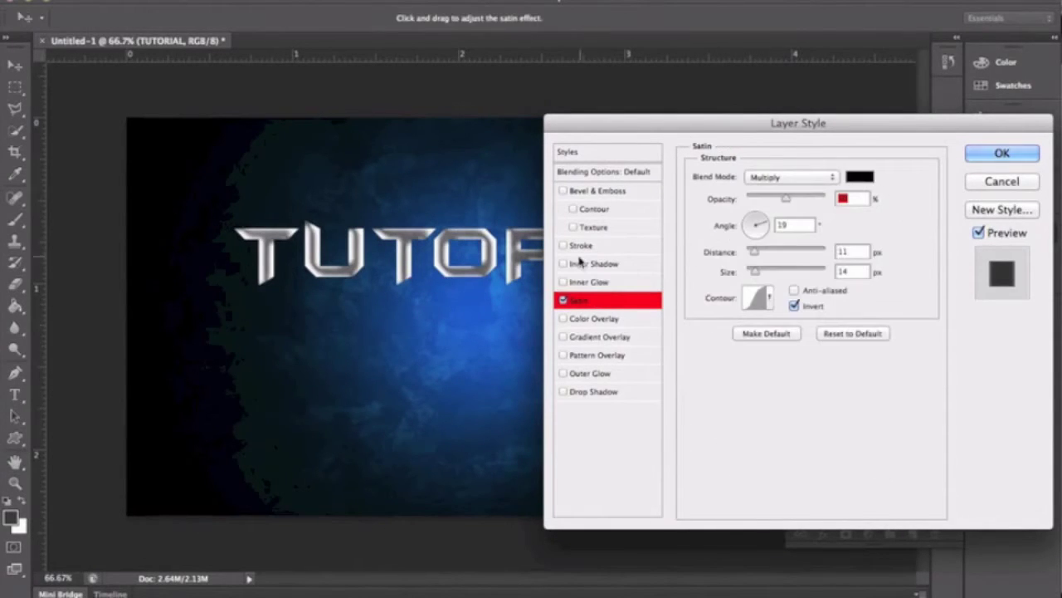
pyautogui.click(563, 301)
# Try a Color Overlay on the TUTORIAL text, testing grey b0b0b0 as the overlay colour.
pyautogui.click(568, 319)
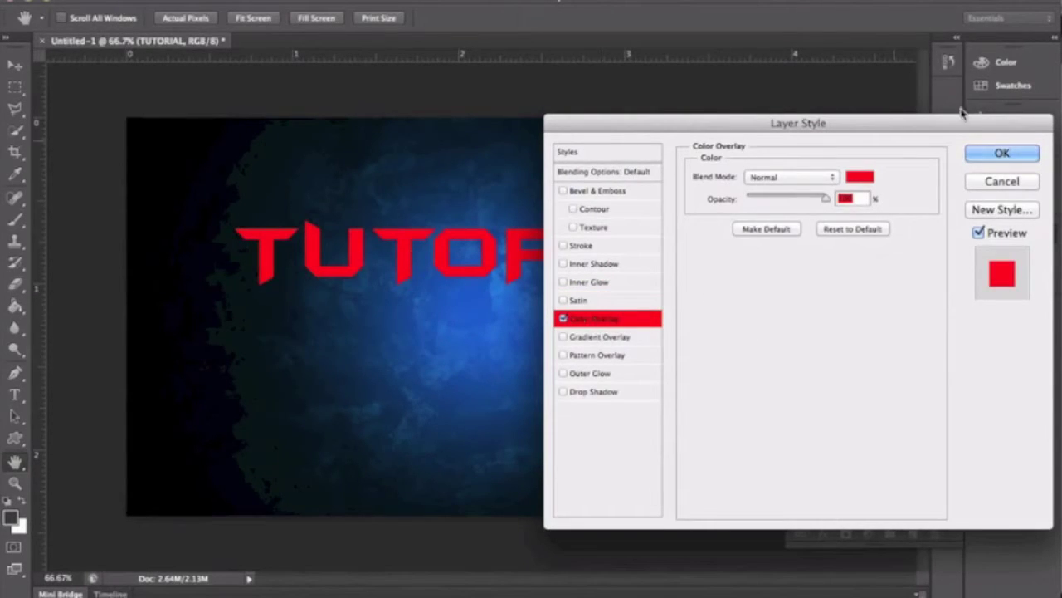
pyautogui.click(860, 177)
pyautogui.moveTo(774, 257); pyautogui.dragTo(628, 360)
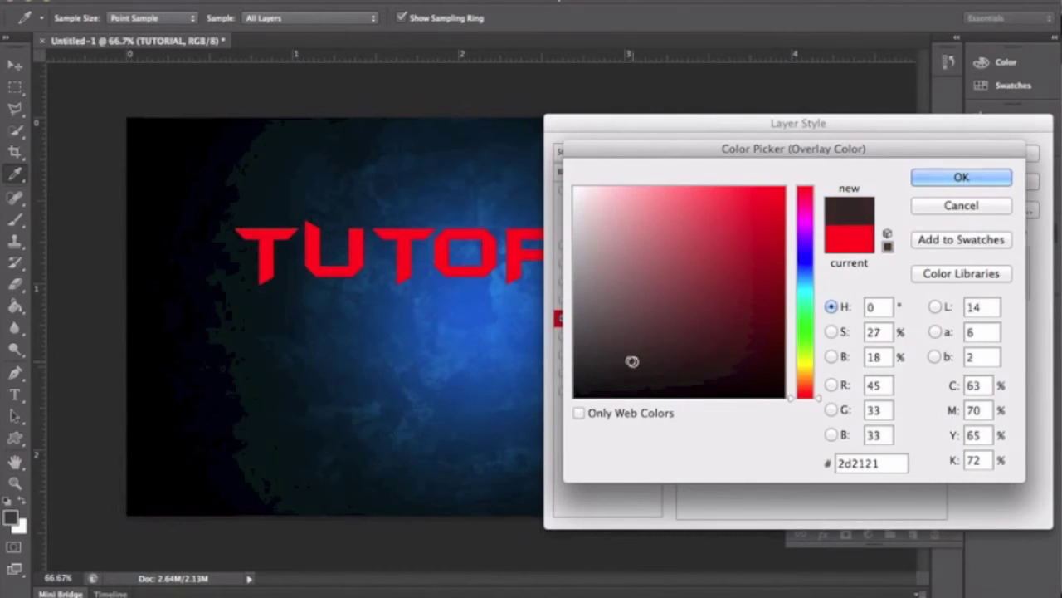
pyautogui.click(574, 252)
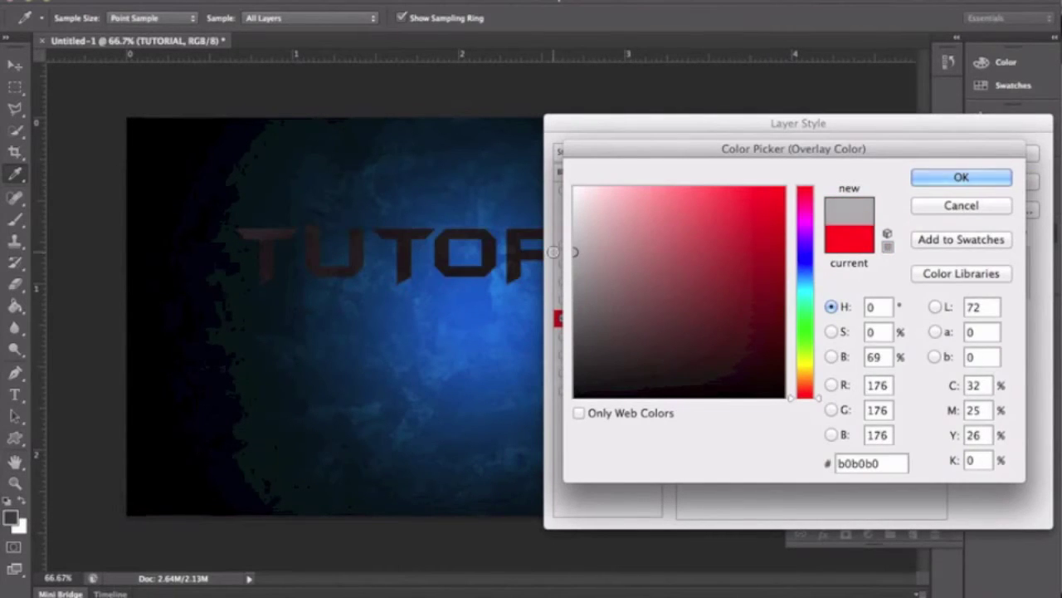
pyautogui.click(987, 205)
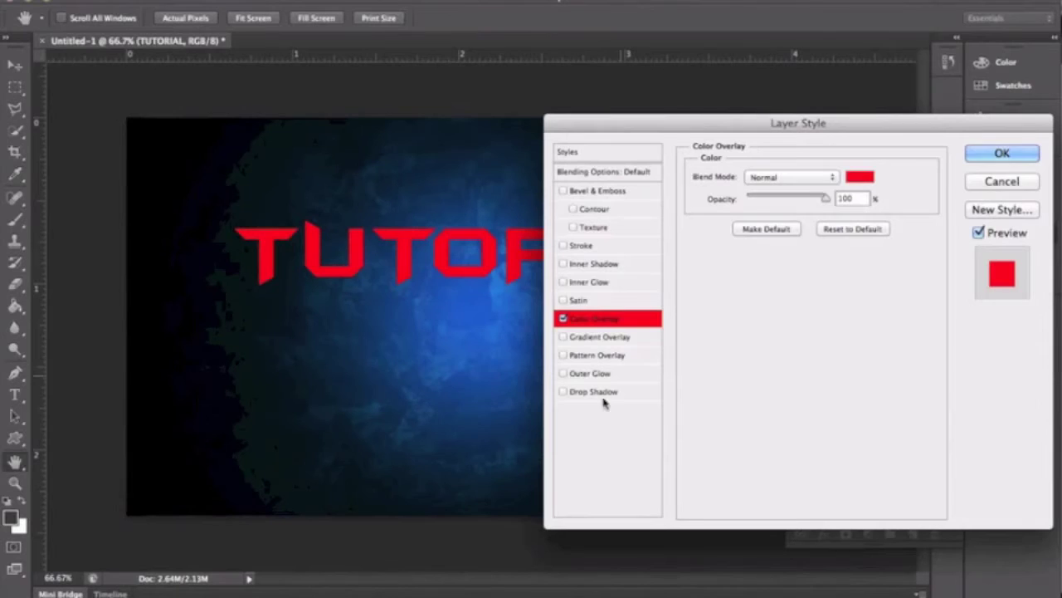
pyautogui.click(563, 318)
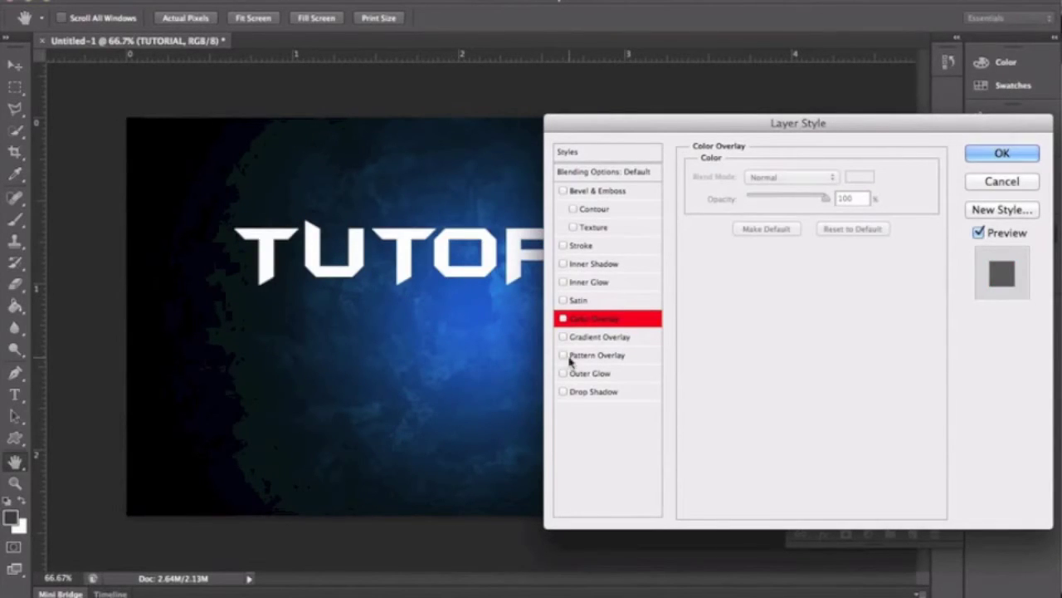
# Try a Gradient Overlay on the TUTORIAL text, previewing gradient presets including Orange, Yellow, Orange.
pyautogui.click(563, 337)
pyautogui.click(612, 337)
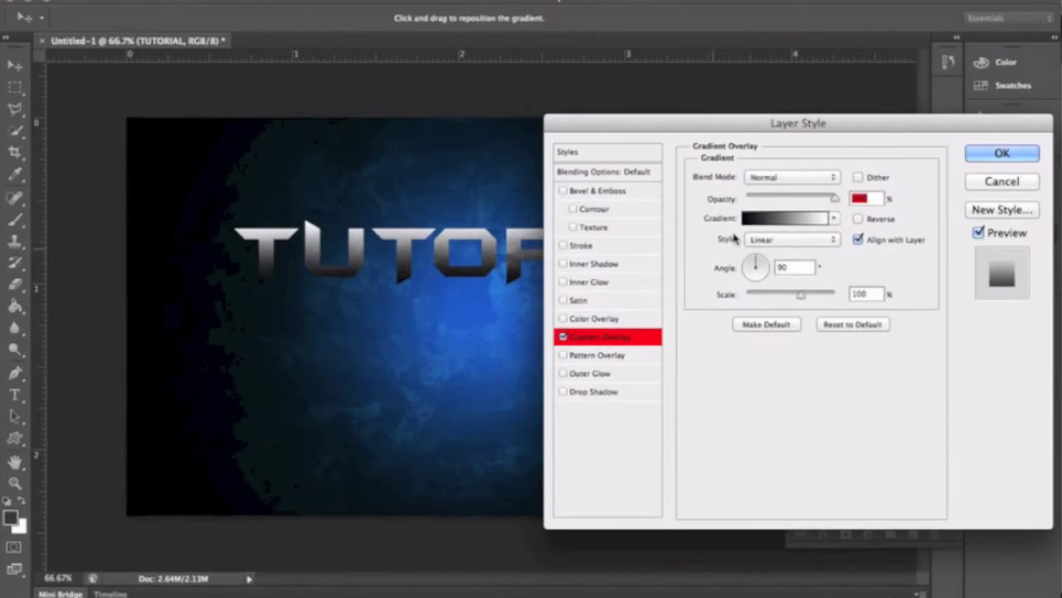
pyautogui.click(785, 221)
pyautogui.click(810, 138)
pyautogui.click(767, 115)
pyautogui.click(767, 115)
pyautogui.click(848, 116)
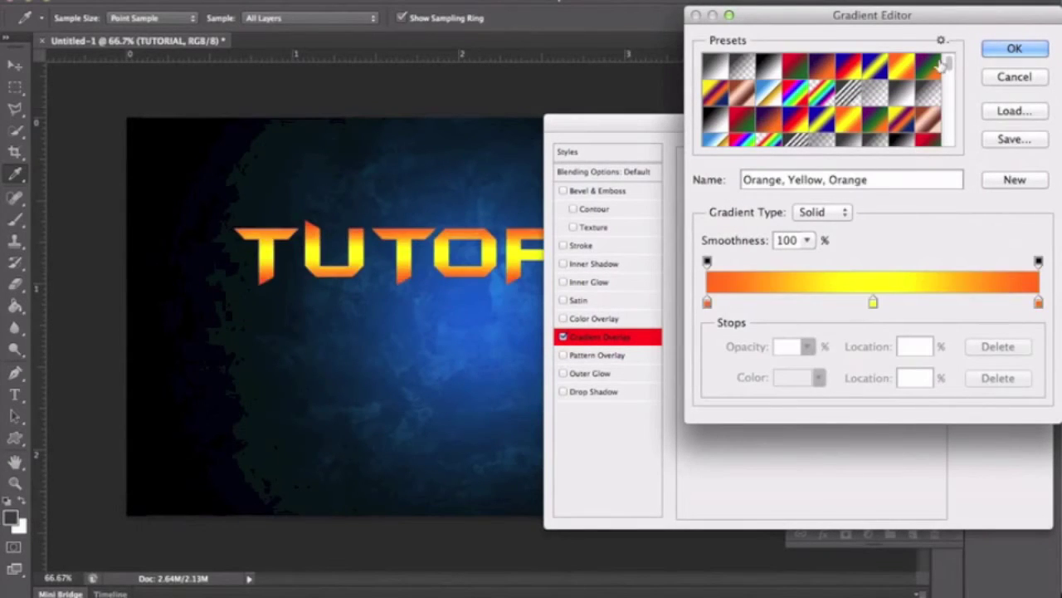
pyautogui.click(1026, 77)
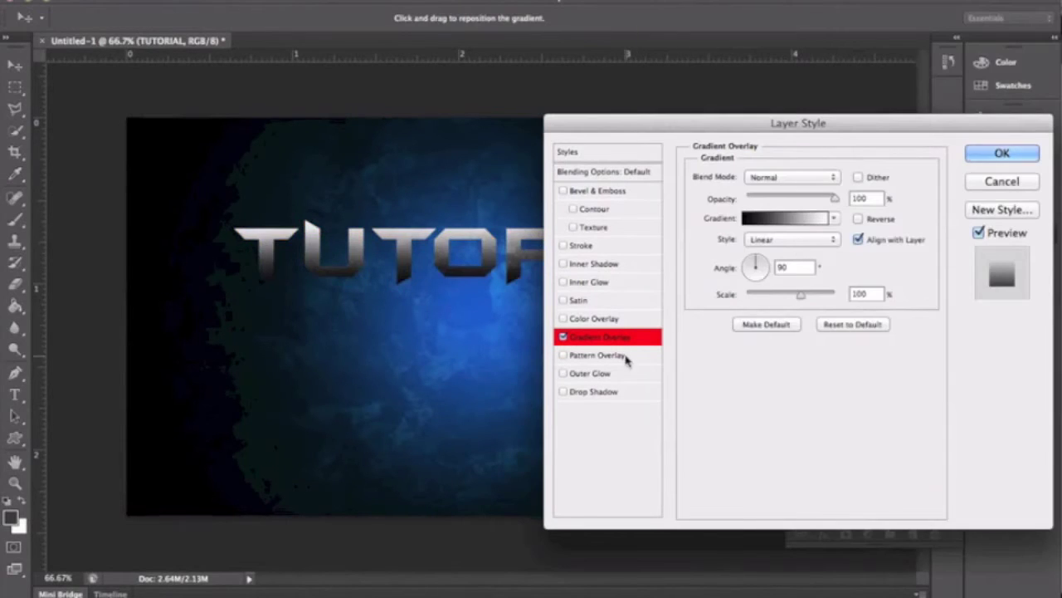
pyautogui.click(563, 336)
# Try a Pattern Overlay on the TUTORIAL text and browse the available patterns.
pyautogui.click(563, 354)
pyautogui.click(600, 356)
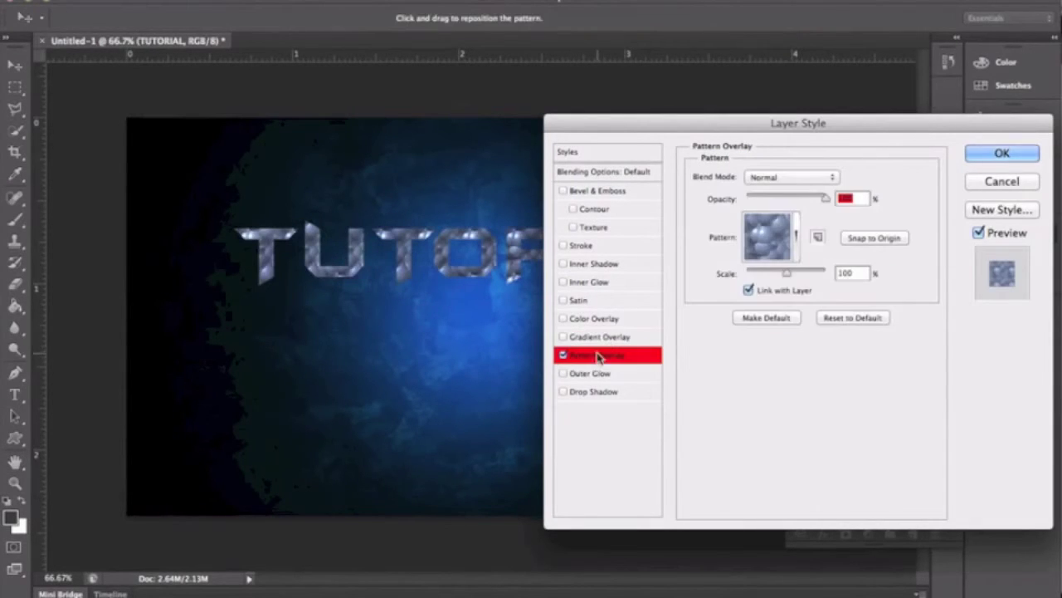
pyautogui.click(767, 249)
pyautogui.scroll(-3, 769, 369)
pyautogui.scroll(-10, 768, 370)
pyautogui.scroll(10, 769, 330)
pyautogui.click(889, 205)
pyautogui.click(563, 355)
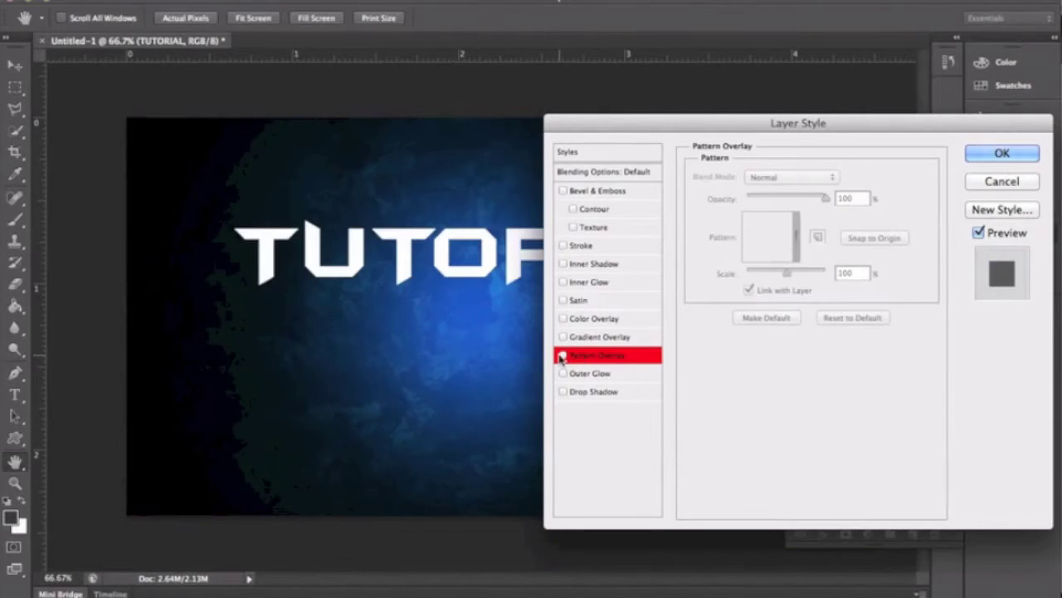
# Try an Outer Glow on the TUTORIAL text with the opacity set to 100%.
pyautogui.click(609, 373)
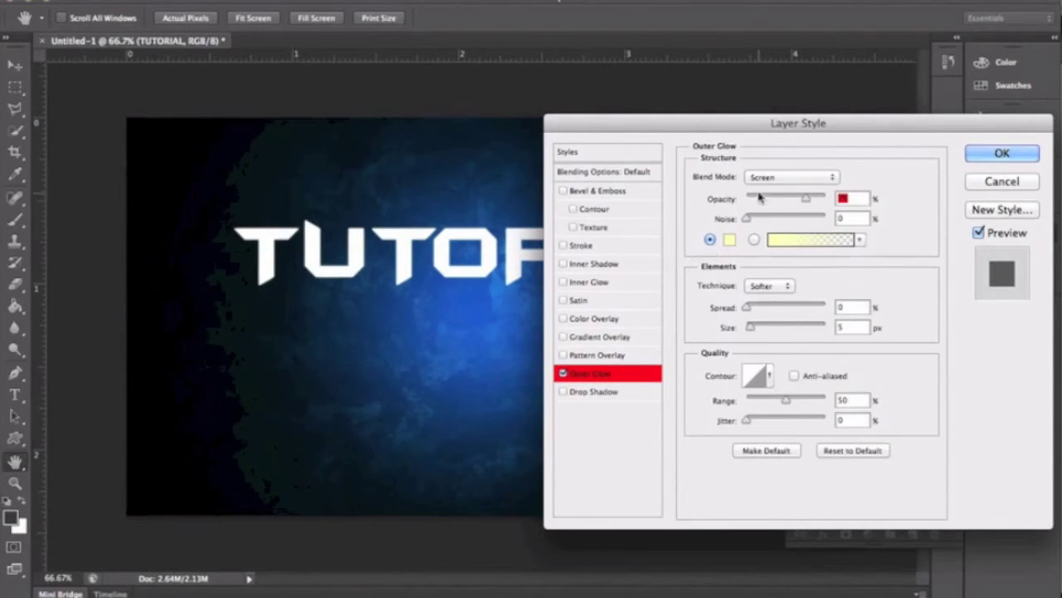
pyautogui.press('Tab')
pyautogui.moveTo(805, 199); pyautogui.dragTo(862, 197)
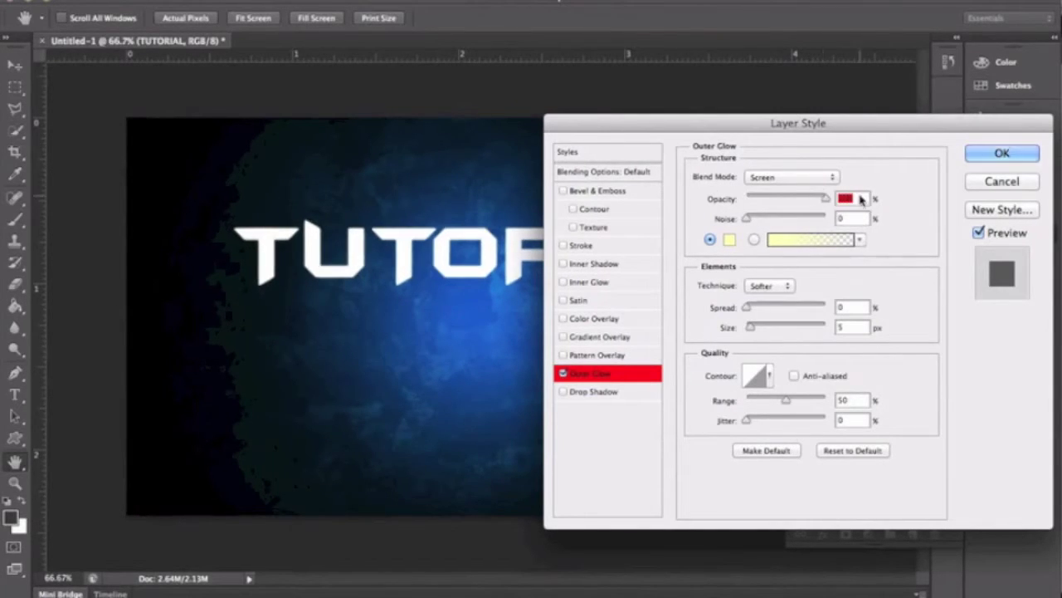
pyautogui.click(564, 374)
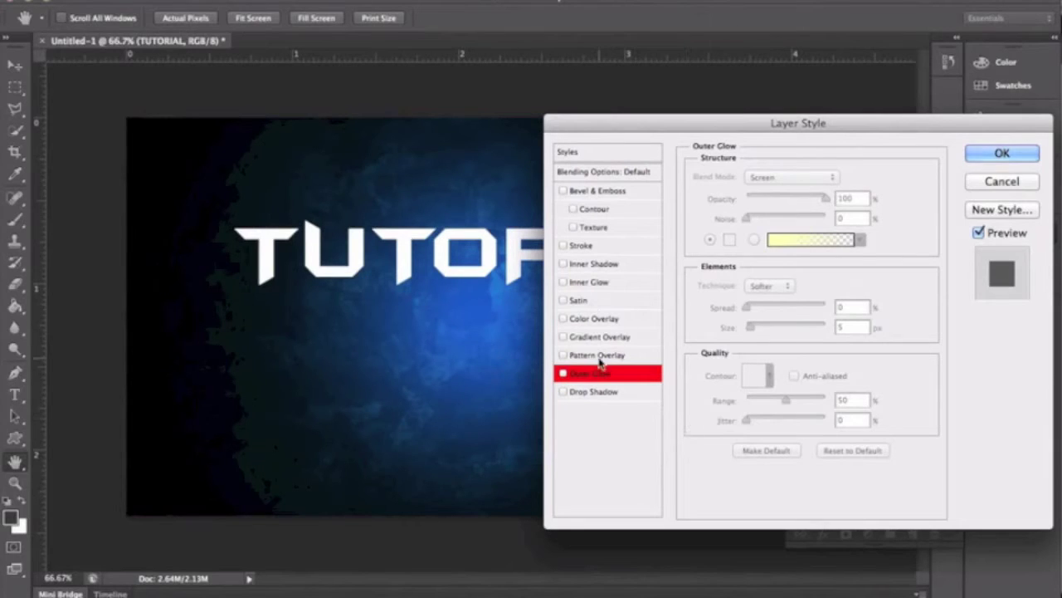
# Try a Drop Shadow on the TUTORIAL text with a 5 px distance, and discard all trial layer effects.
pyautogui.click(564, 392)
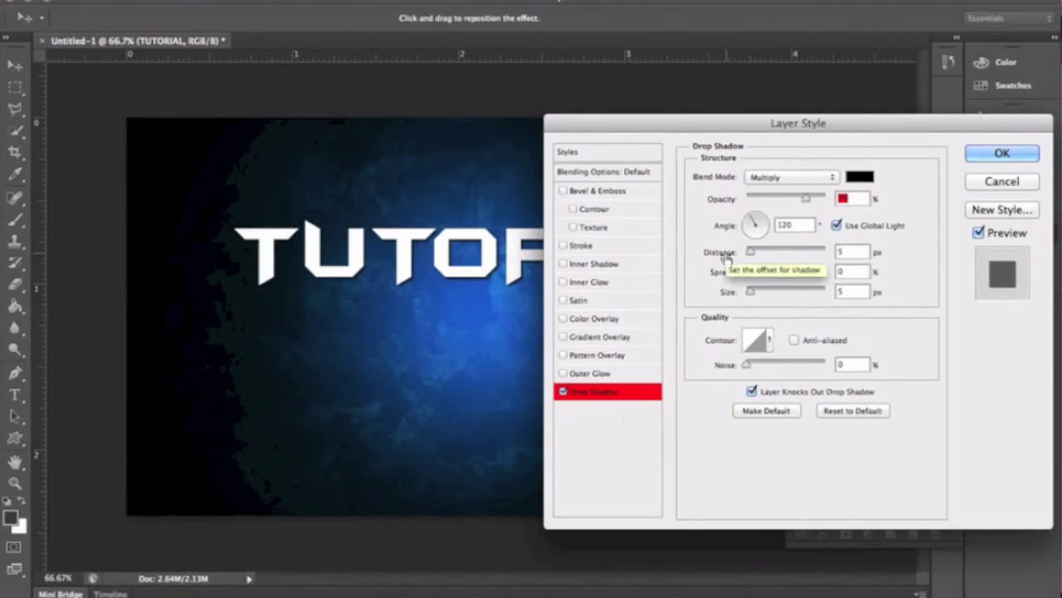
pyautogui.click(752, 250)
pyautogui.moveTo(751, 249)
pyautogui.mouseDown()
pyautogui.moveTo(795, 247)
pyautogui.moveTo(750, 252)
pyautogui.mouseUp()
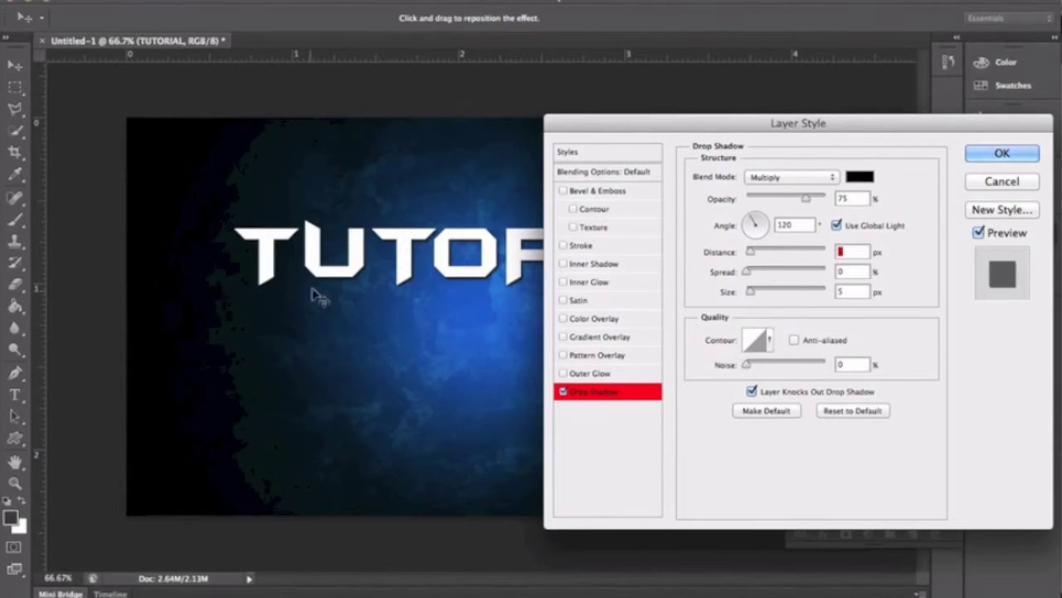
pyautogui.click(564, 392)
pyautogui.moveTo(645, 123); pyautogui.dragTo(696, 144)
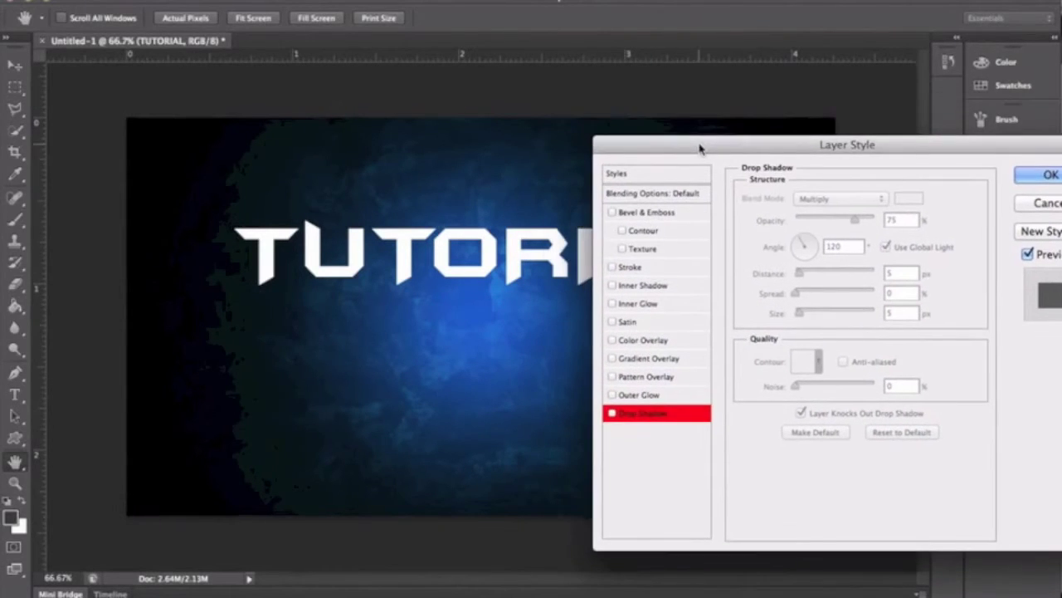
pyautogui.click(1039, 204)
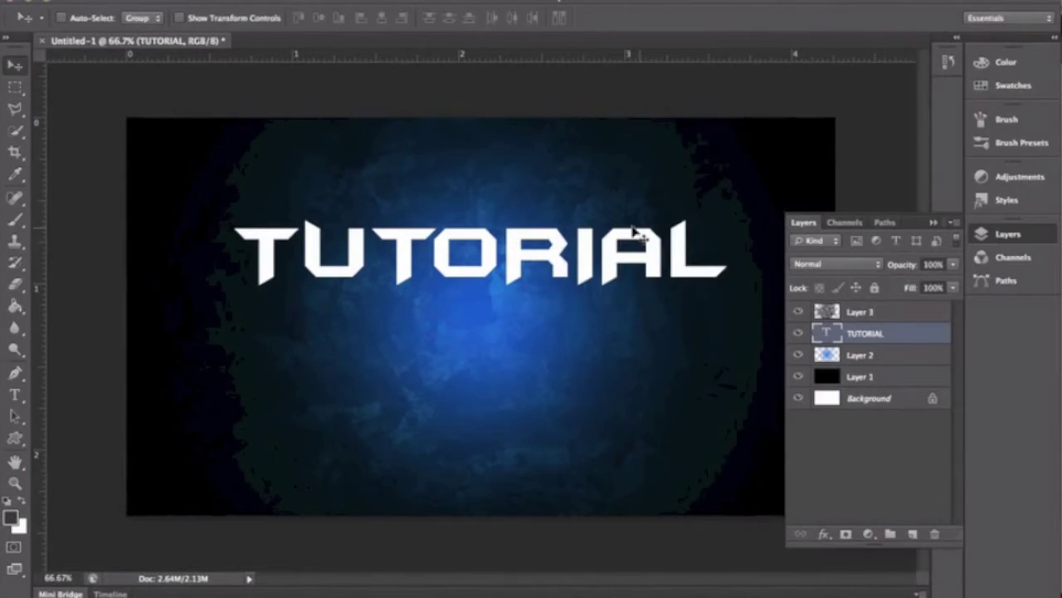
# Move the TUTORIAL text slightly up and to the left on the canvas.
pyautogui.moveTo(578, 233); pyautogui.dragTo(557, 218)
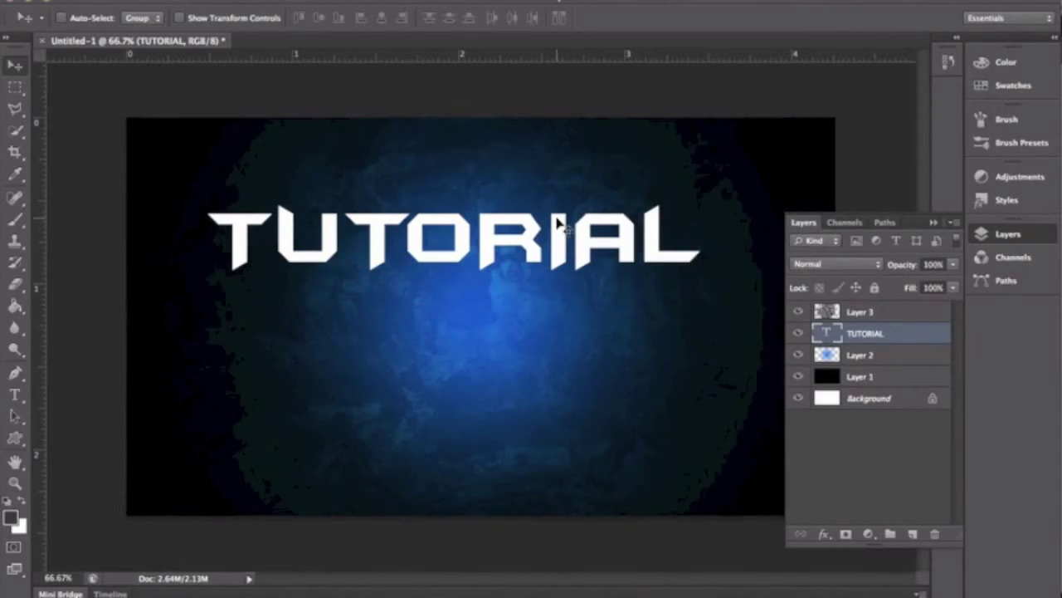
pyautogui.scroll(-2, 556, 219)
pyautogui.scroll(5, 557, 218)
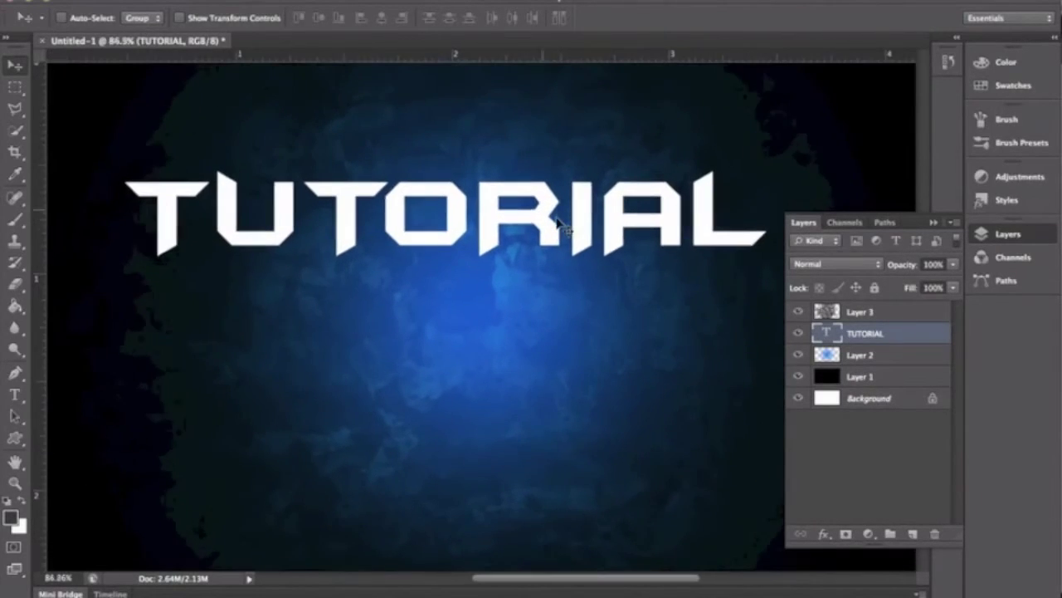
pyautogui.hscroll(2, 557, 218)
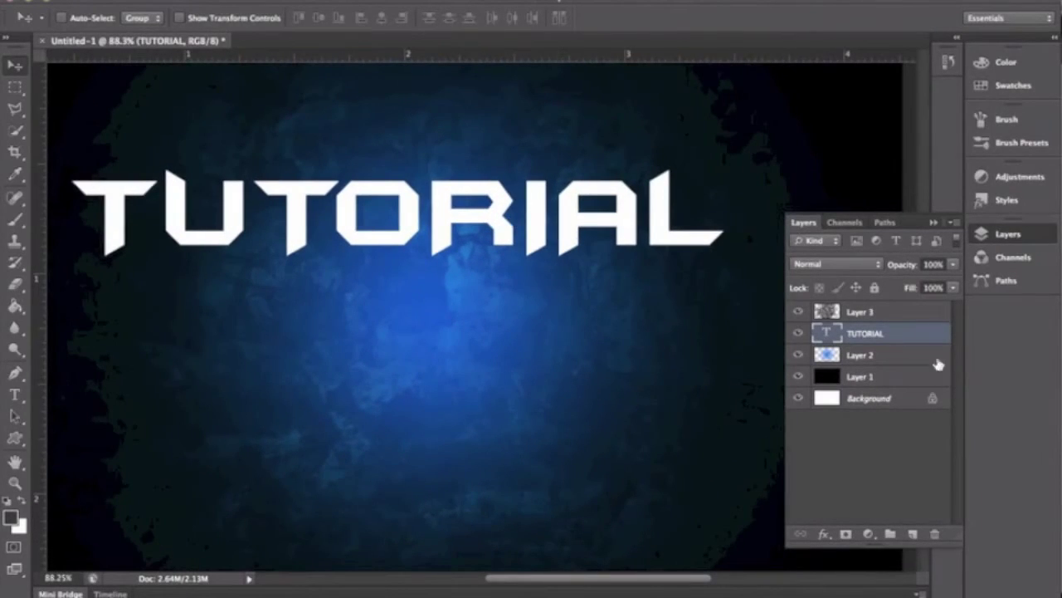
# Apply a smooth Inner Bevel to the TUTORIAL text with Bevel & Emboss, leaving its Contour option off.
pyautogui.doubleClick(920, 337)
pyautogui.moveTo(731, 123); pyautogui.dragTo(748, 103)
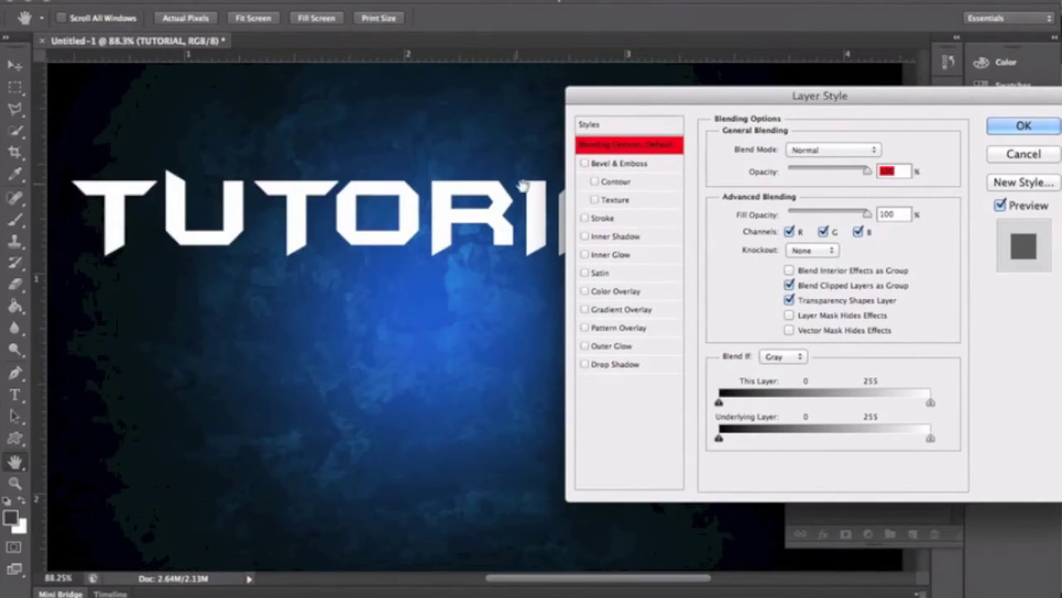
pyautogui.click(603, 163)
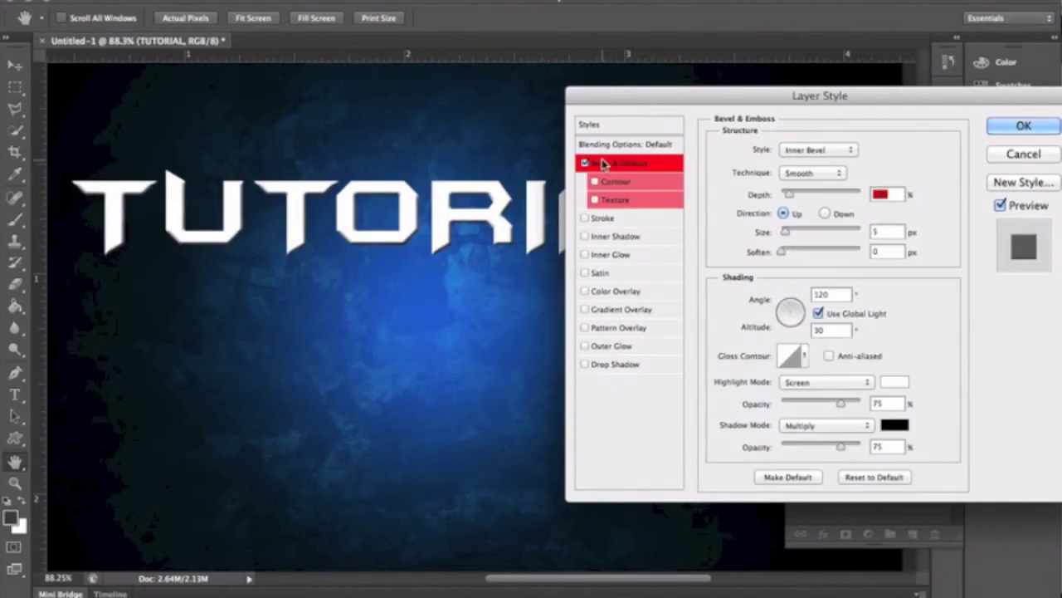
pyautogui.click(595, 182)
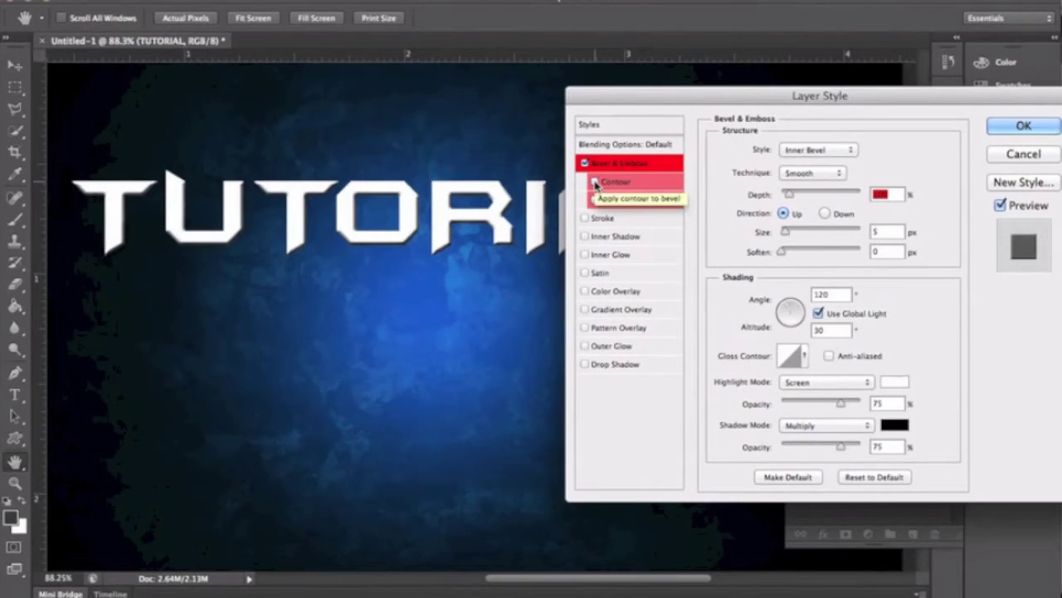
pyautogui.click(595, 183)
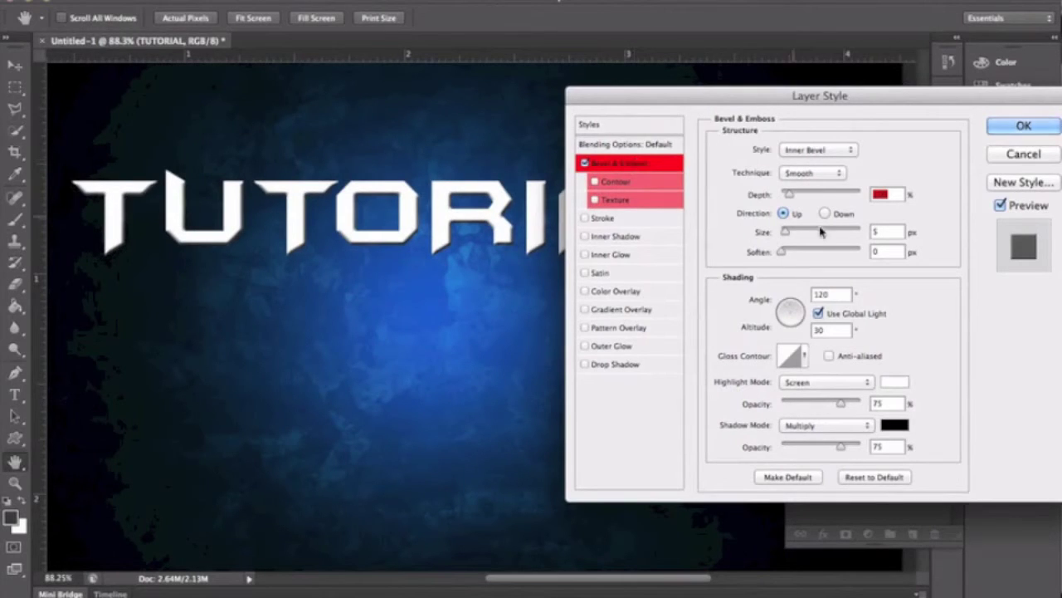
# Set the bevel's depth to 53%, its size to 5 px and its soften to 4 px.
pyautogui.moveTo(789, 195)
pyautogui.mouseDown()
pyautogui.moveTo(840, 196)
pyautogui.moveTo(786, 191)
pyautogui.mouseUp()
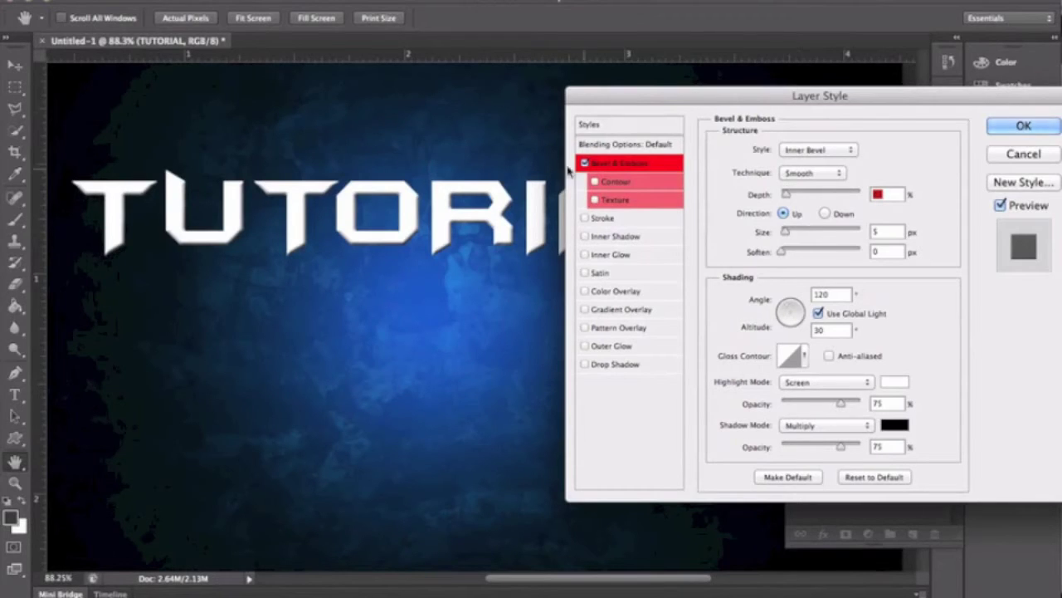
pyautogui.moveTo(785, 193); pyautogui.dragTo(788, 195)
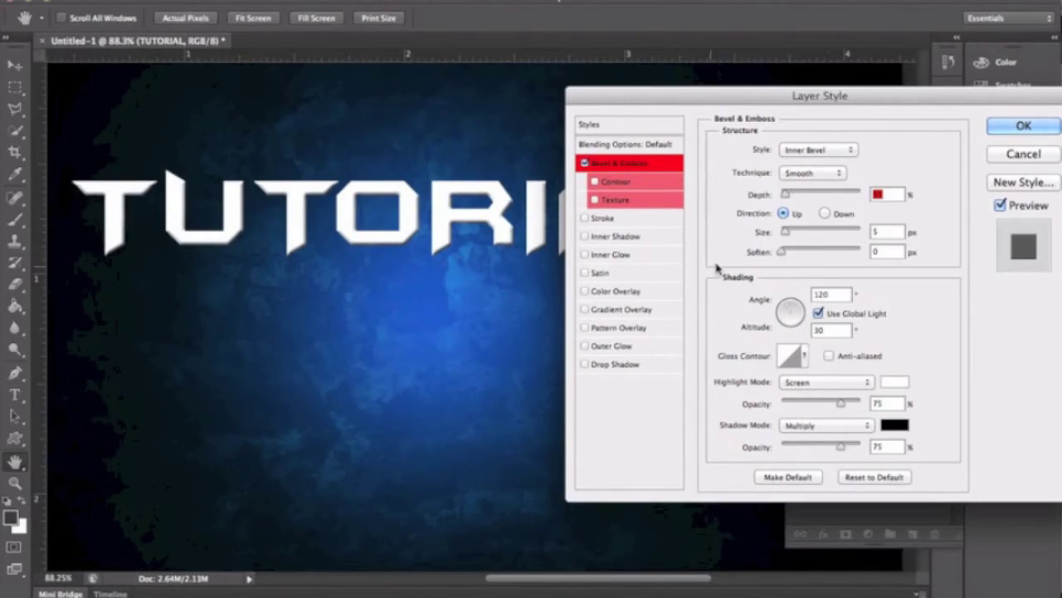
pyautogui.moveTo(791, 231)
pyautogui.mouseDown()
pyautogui.moveTo(810, 234)
pyautogui.moveTo(785, 233)
pyautogui.mouseUp()
pyautogui.moveTo(785, 254)
pyautogui.mouseDown()
pyautogui.moveTo(850, 254)
pyautogui.moveTo(764, 256)
pyautogui.moveTo(810, 241)
pyautogui.mouseUp()
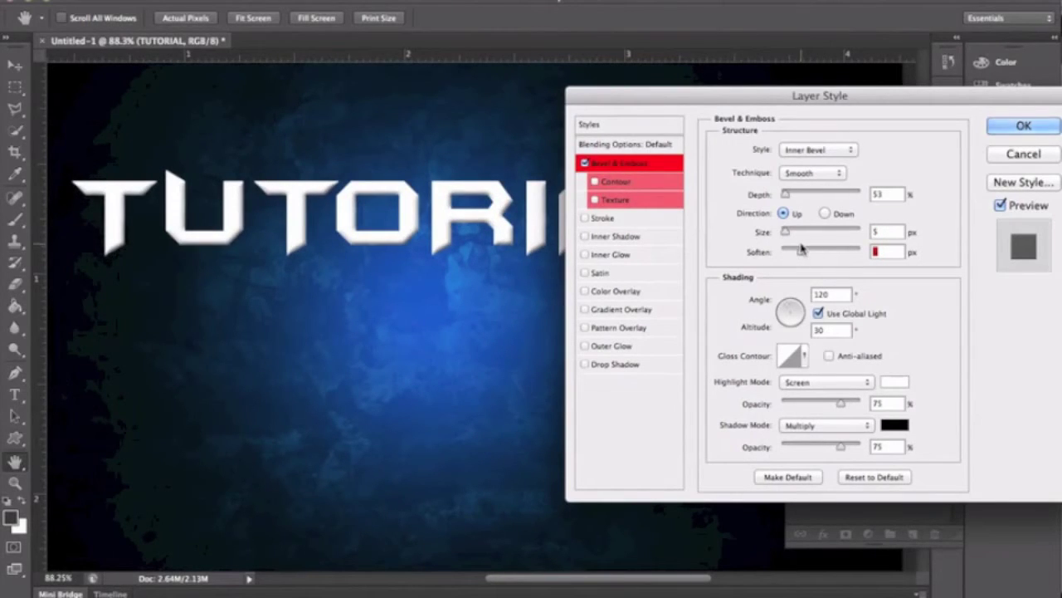
pyautogui.moveTo(801, 249)
pyautogui.mouseDown()
pyautogui.moveTo(811, 253)
pyautogui.moveTo(747, 242)
pyautogui.mouseUp()
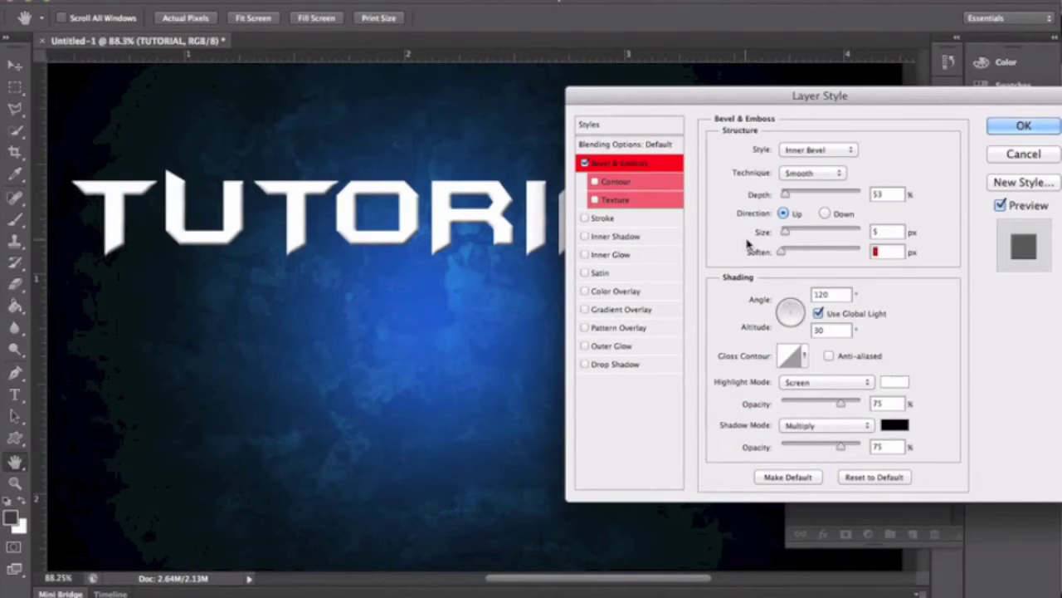
pyautogui.moveTo(789, 237); pyautogui.dragTo(829, 233)
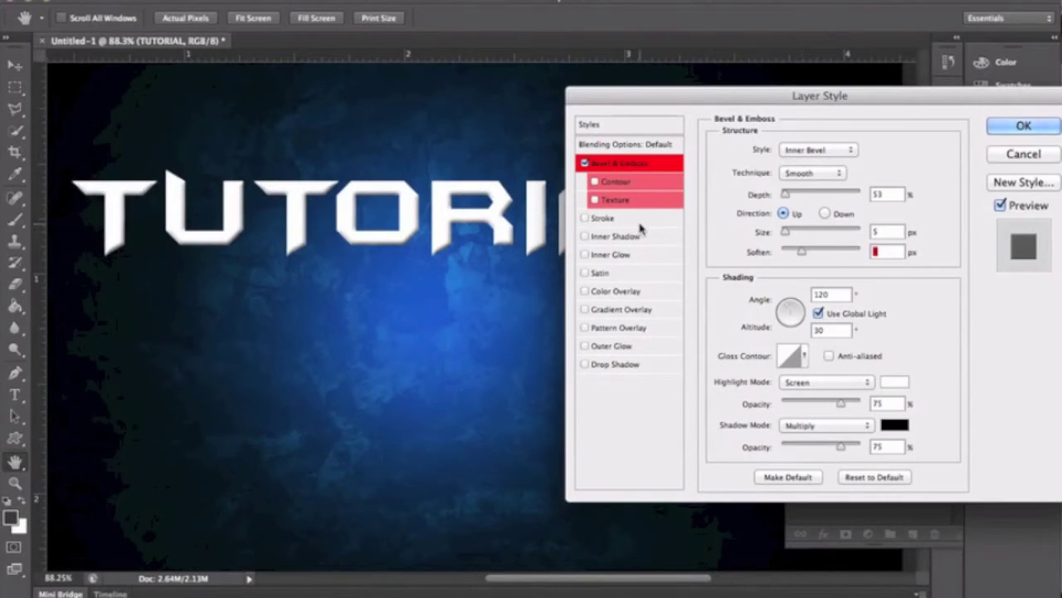
# Add a thin black outside Stroke at 100% opacity to the TUTORIAL text.
pyautogui.click(584, 218)
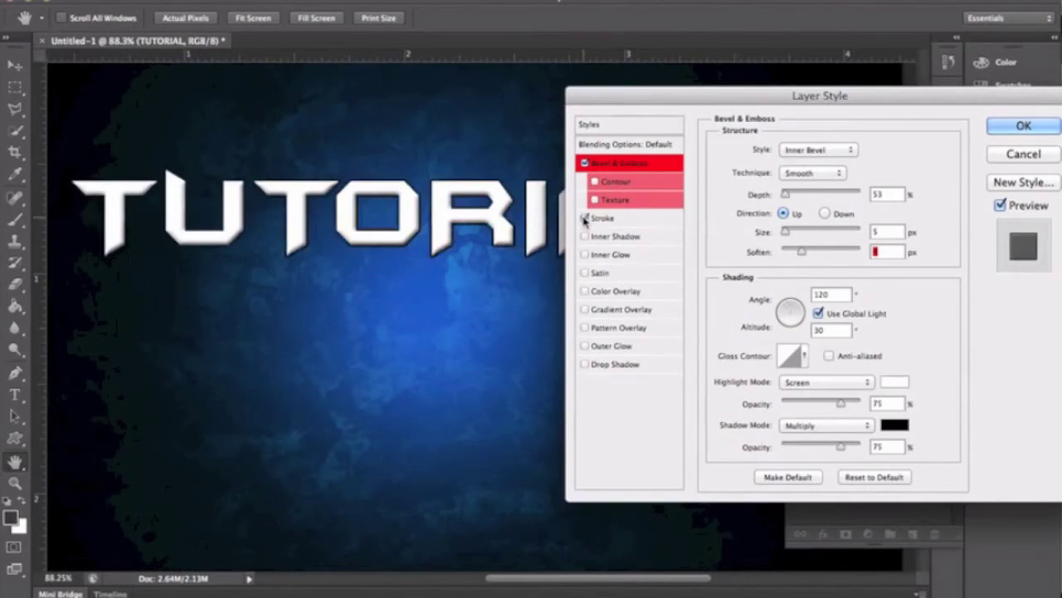
pyautogui.click(612, 219)
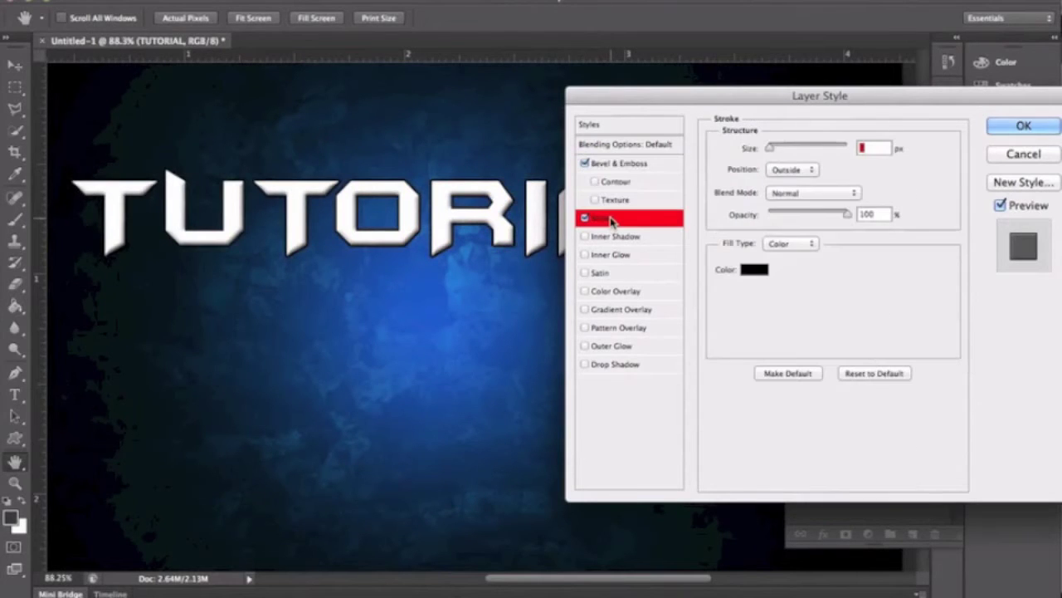
pyautogui.moveTo(768, 147)
pyautogui.mouseDown()
pyautogui.moveTo(805, 141)
pyautogui.moveTo(775, 146)
pyautogui.mouseUp()
pyautogui.moveTo(775, 147); pyautogui.dragTo(770, 148)
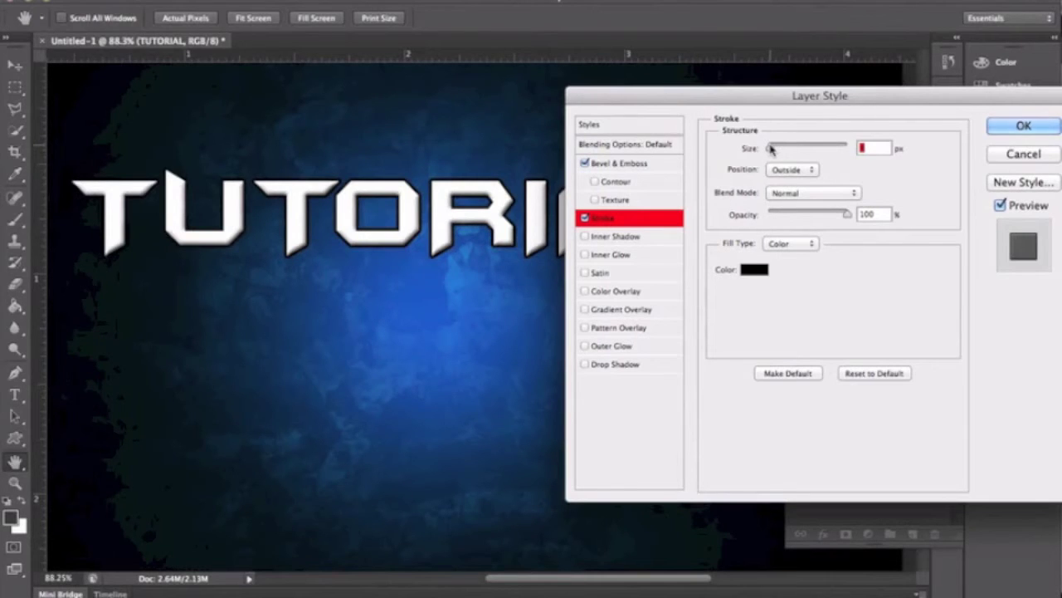
# Reduce the bevel's depth to 43% and readjust its soften amount slightly.
pyautogui.click(629, 164)
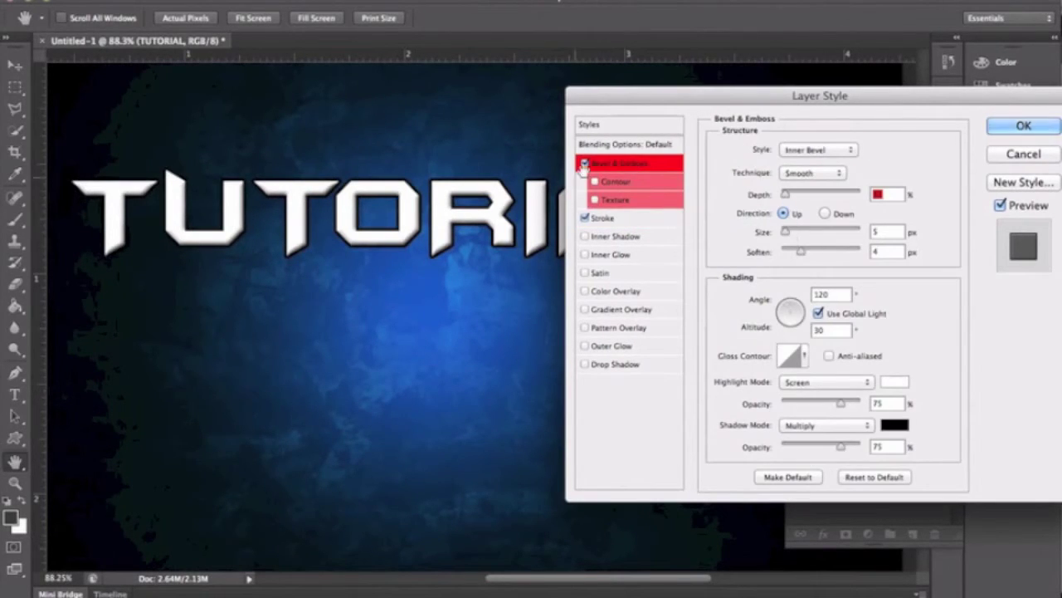
pyautogui.moveTo(786, 195); pyautogui.dragTo(803, 254)
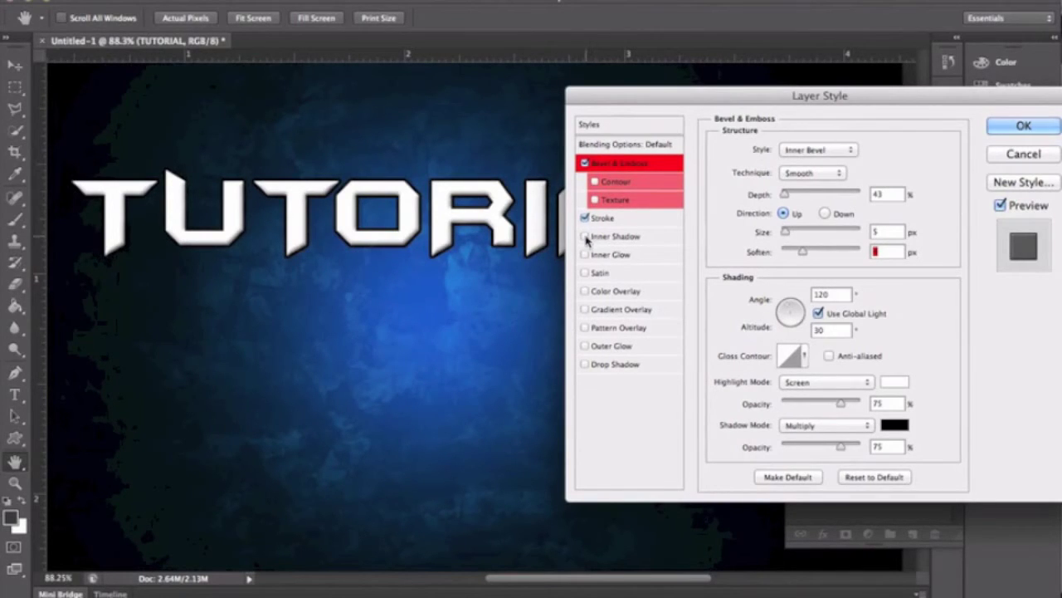
# Add an Inner Shadow with Global Light off, a 90° angle, 0 px distance, 13% choke and 8 px size, and accept the style.
pyautogui.click(612, 235)
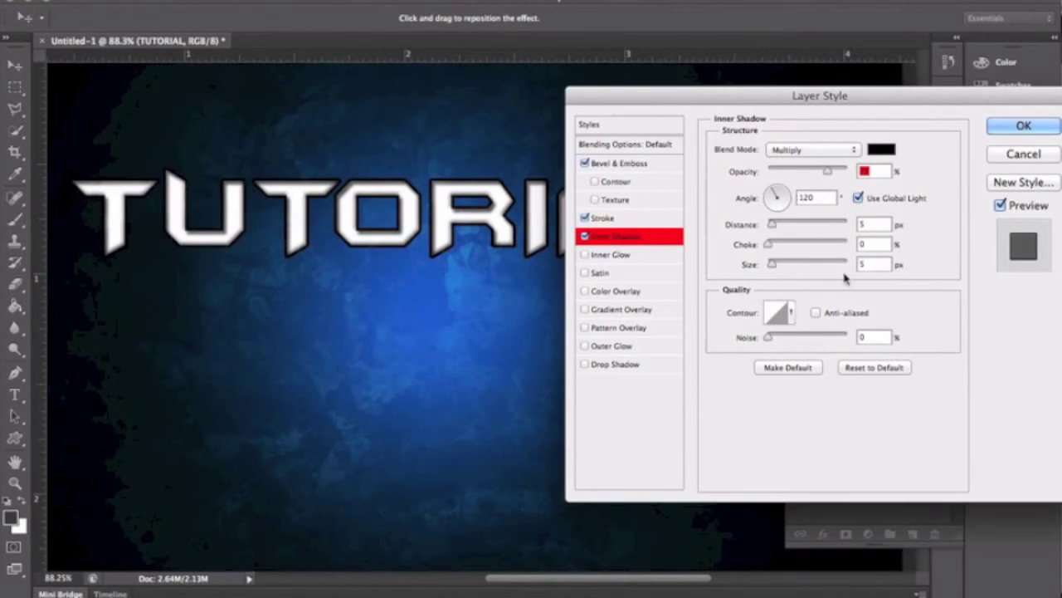
pyautogui.moveTo(771, 224); pyautogui.dragTo(752, 221)
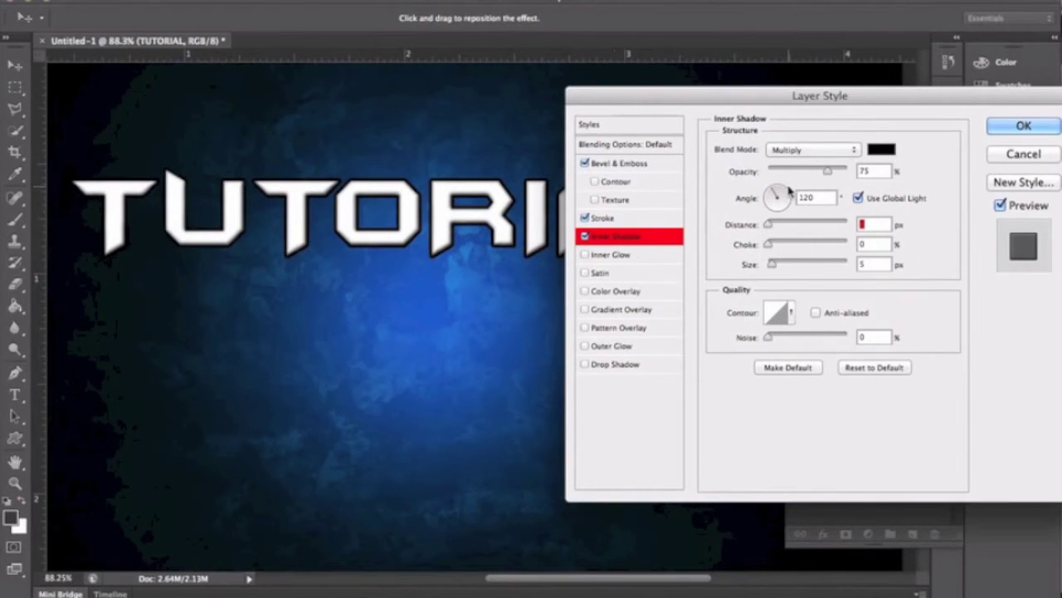
pyautogui.moveTo(770, 244); pyautogui.dragTo(775, 270)
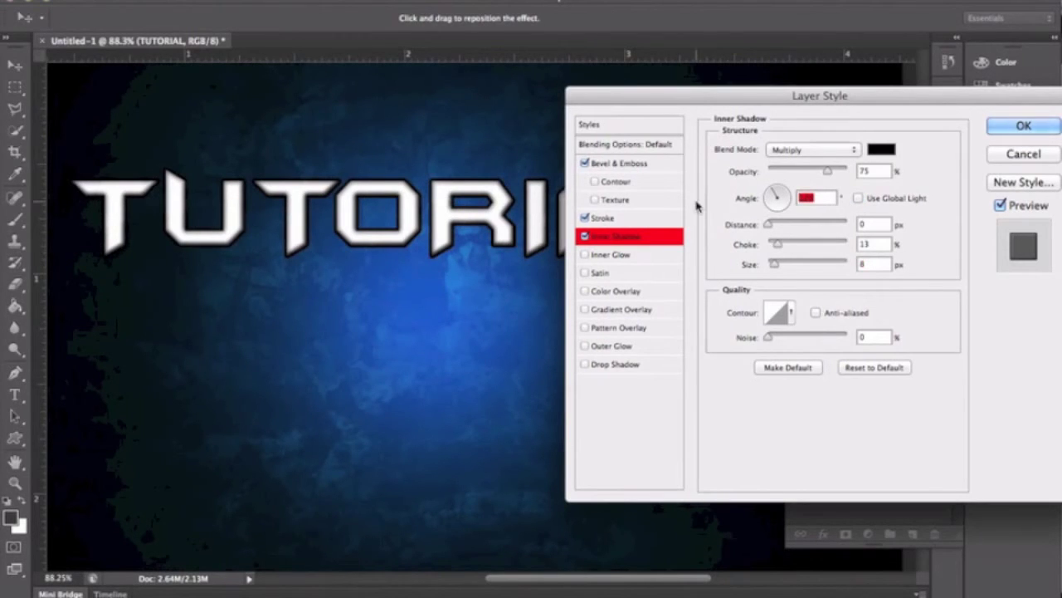
pyautogui.press('Return')
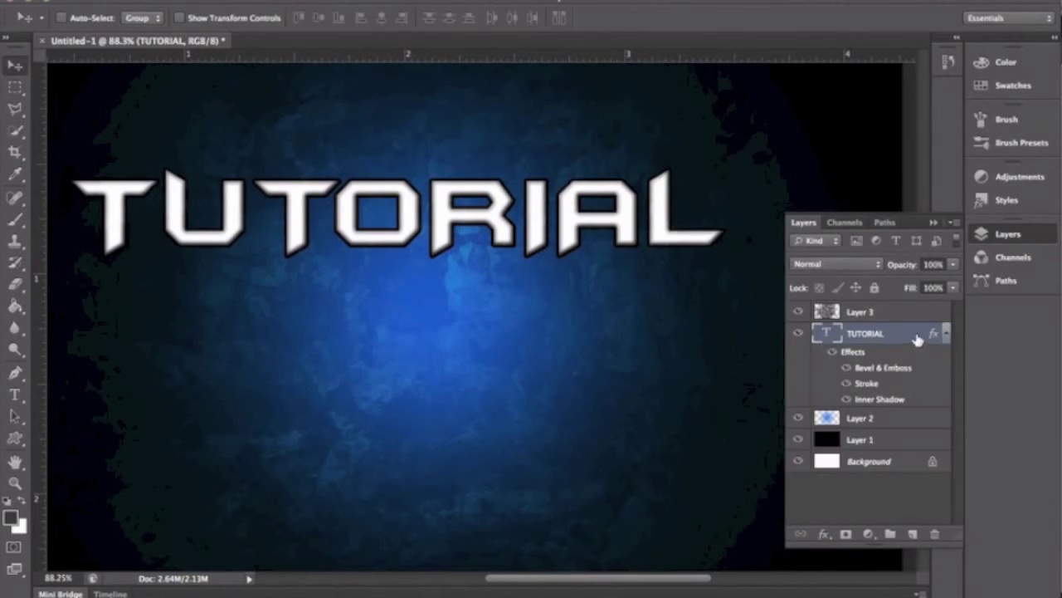
# Change the TUTORIAL text's Inner Shadow colour to white (ffffff) and its blend mode to Overlay.
pyautogui.doubleClick(917, 339)
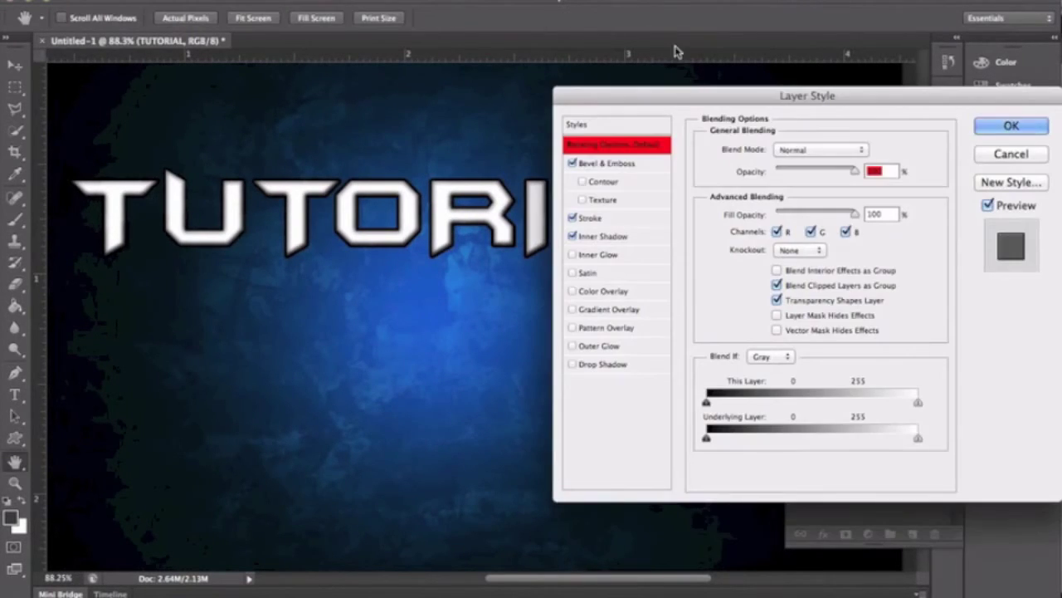
pyautogui.click(602, 235)
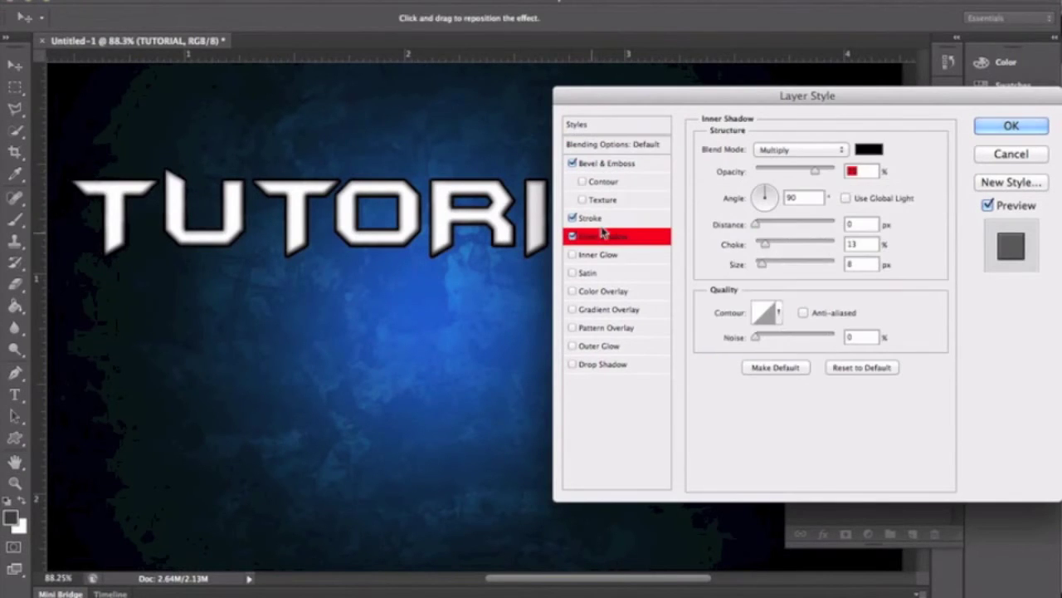
pyautogui.click(869, 150)
pyautogui.moveTo(618, 242); pyautogui.dragTo(465, 64)
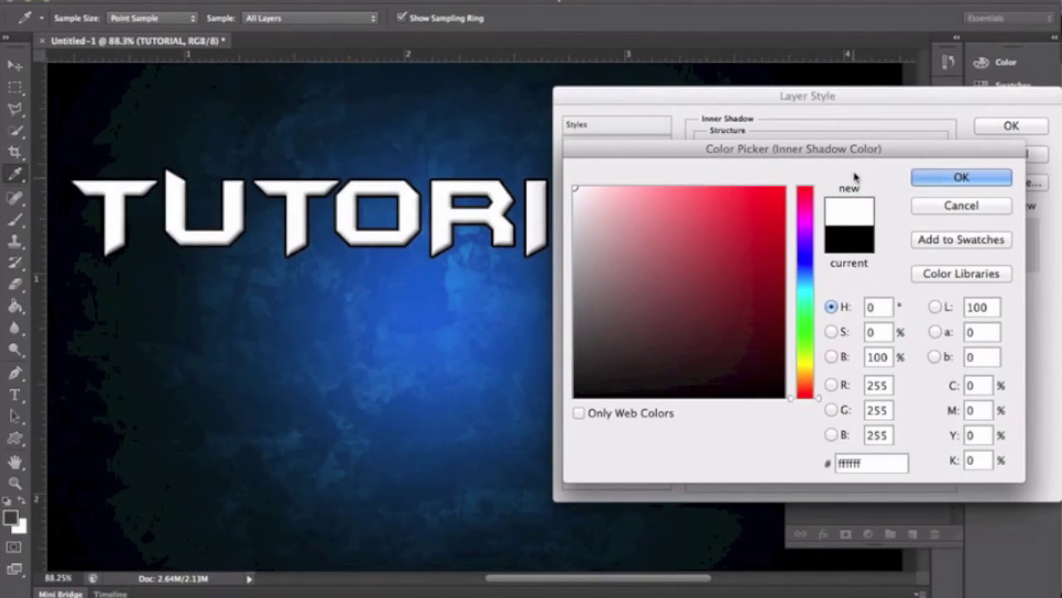
pyautogui.click(921, 178)
pyautogui.click(784, 153)
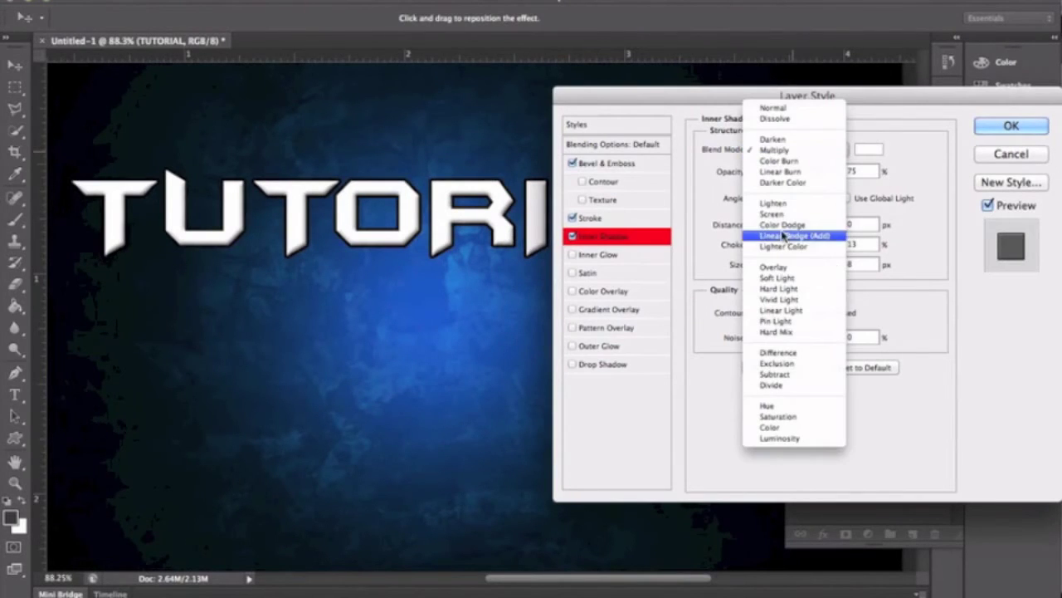
pyautogui.click(775, 267)
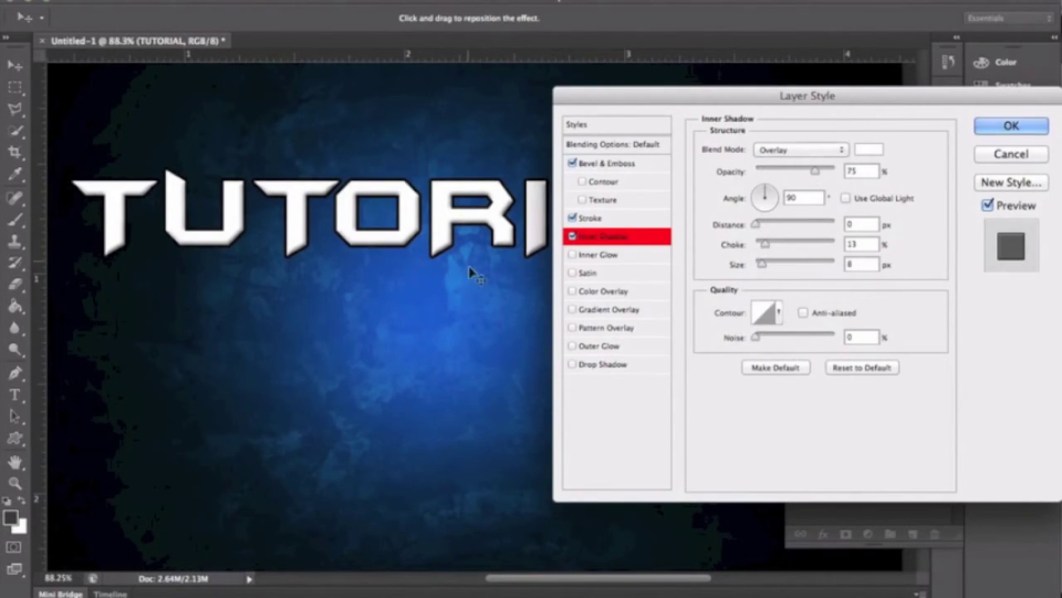
# Compare the TUTORIAL text with the Inner Shadow effect switched off and on.
pyautogui.click(573, 238)
pyautogui.click(573, 237)
pyautogui.click(572, 237)
pyautogui.click(572, 237)
pyautogui.click(573, 238)
pyautogui.click(574, 238)
# Add a white Inner Glow to the text in Overlay blend mode at 75% opacity.
pyautogui.click(598, 255)
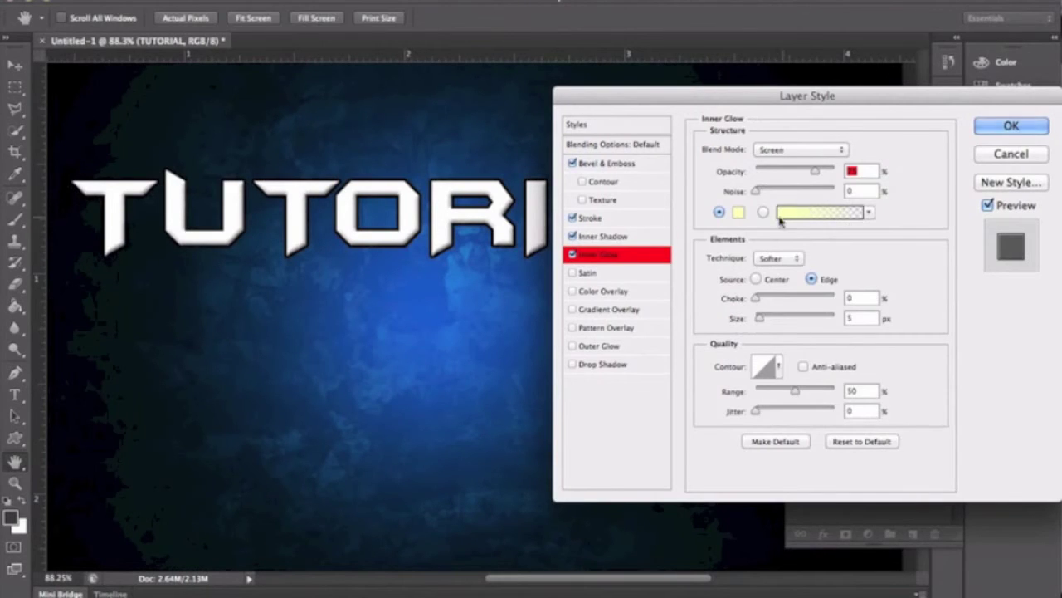
pyautogui.click(738, 214)
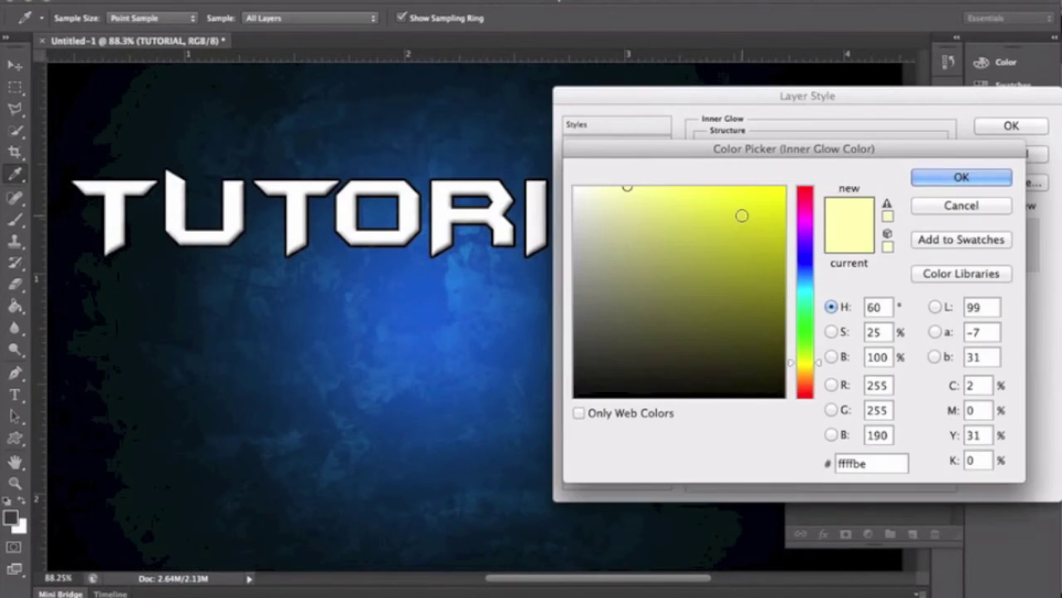
pyautogui.click(948, 177)
pyautogui.click(798, 149)
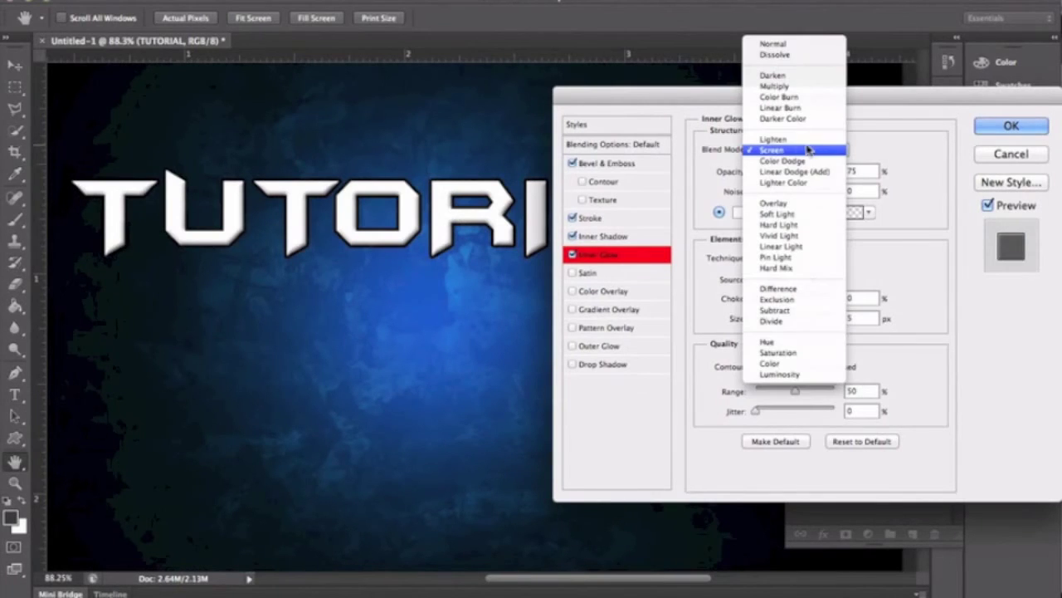
pyautogui.click(792, 205)
pyautogui.click(791, 249)
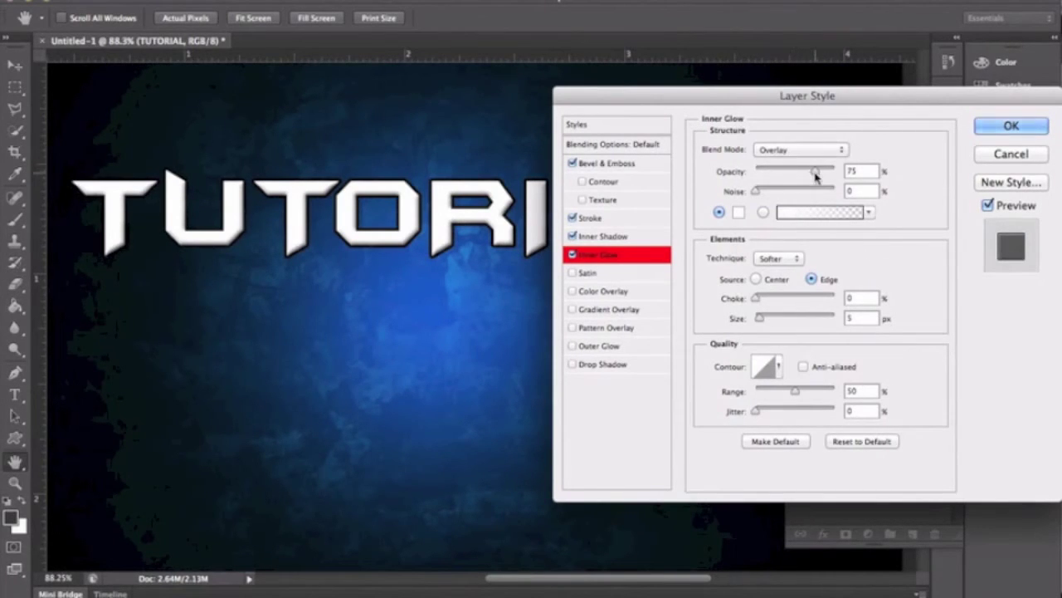
pyautogui.moveTo(816, 175)
pyautogui.mouseDown()
pyautogui.moveTo(783, 174)
pyautogui.moveTo(836, 174)
pyautogui.mouseUp()
pyautogui.moveTo(828, 175); pyautogui.dragTo(820, 173)
pyautogui.write('75')
# Leave Color Overlay off and add a Gradient Overlay using the ES Platinum 20 preset.
pyautogui.click(576, 292)
pyautogui.click(572, 293)
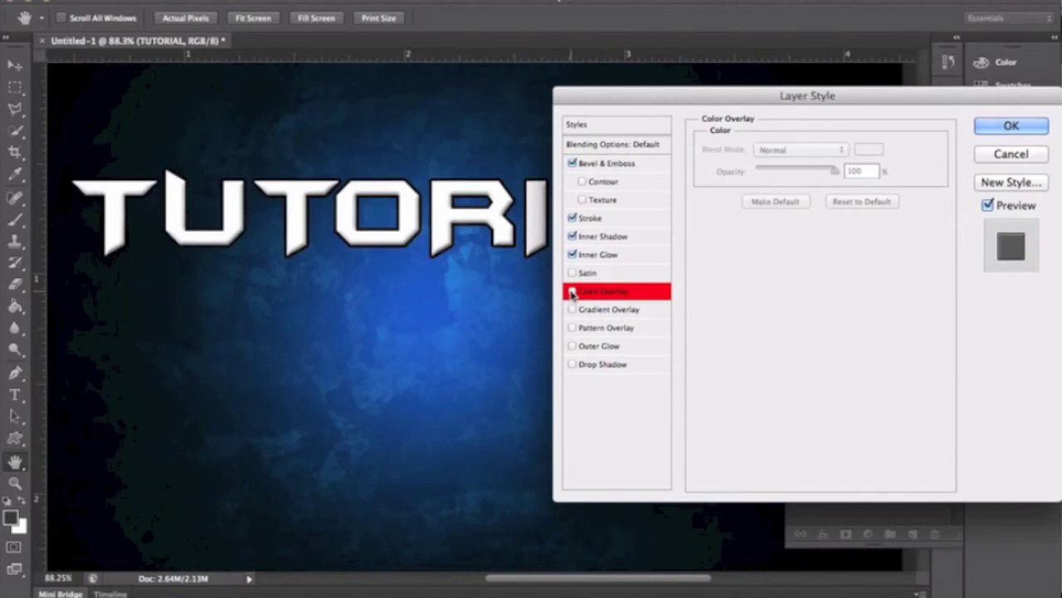
pyautogui.click(618, 311)
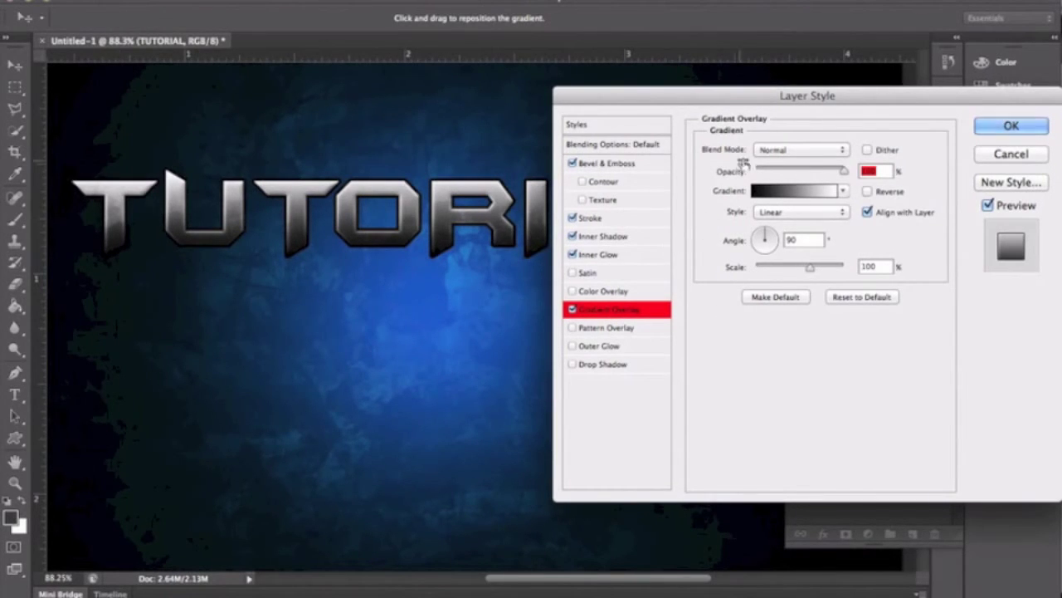
pyautogui.click(776, 190)
pyautogui.scroll(-5, 806, 124)
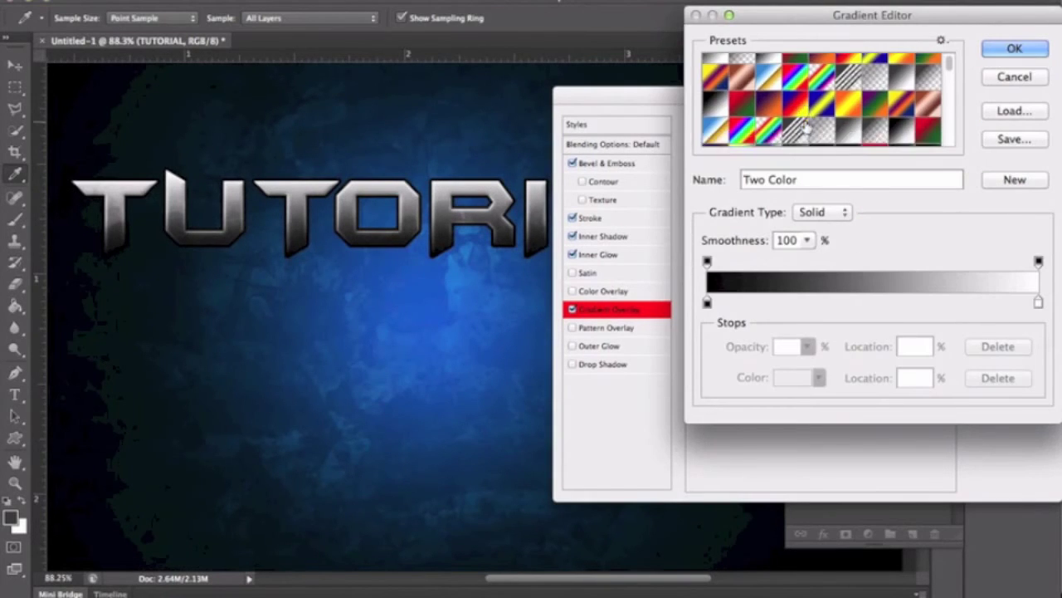
pyautogui.scroll(-5, 805, 124)
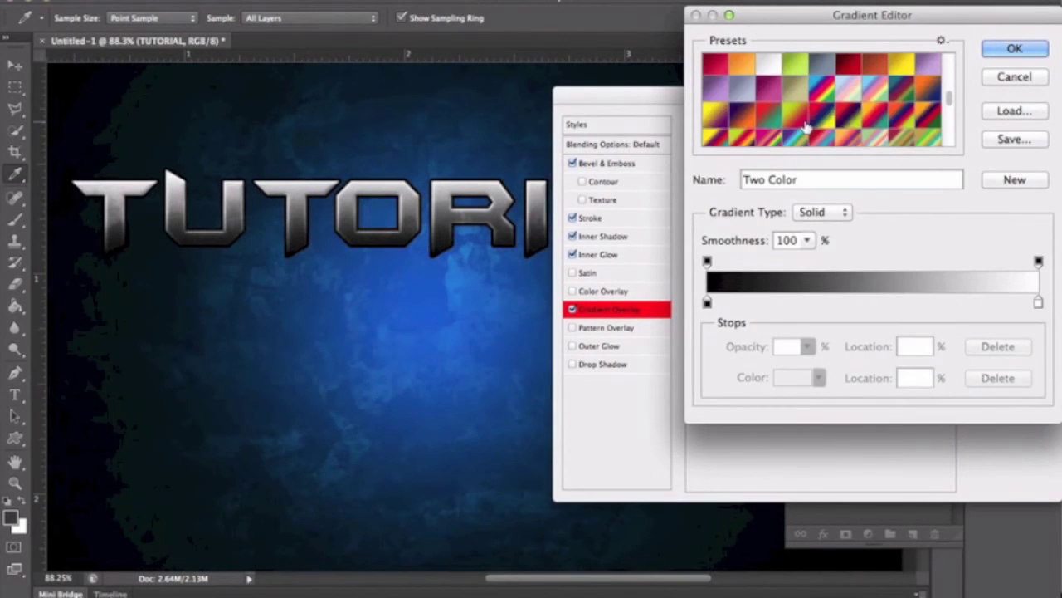
pyautogui.click(774, 126)
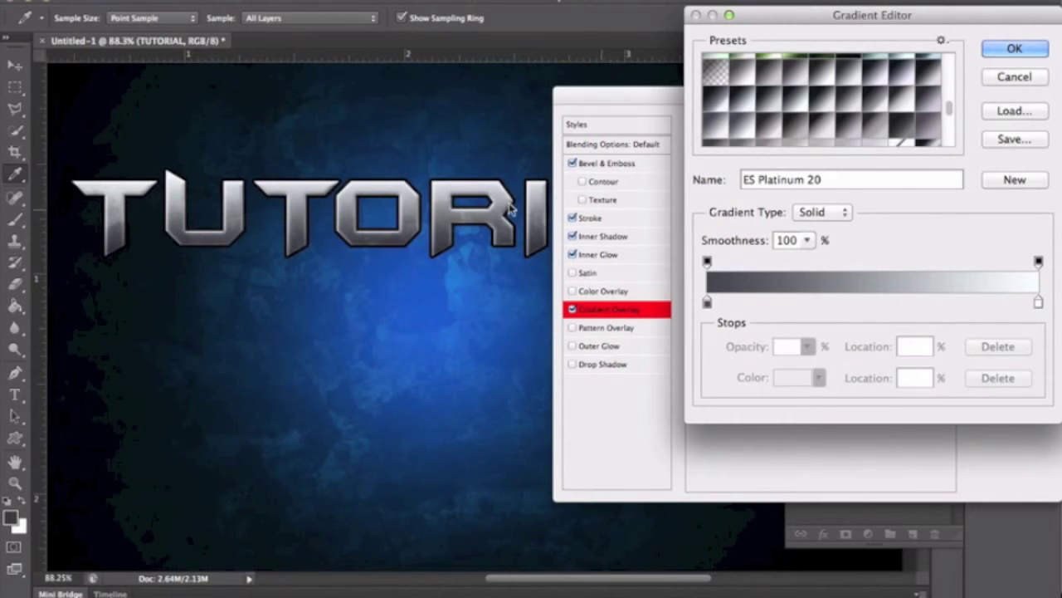
# Try the ES Platinum 30 preset among the other gradients, return to ES Platinum 20 and accept it.
pyautogui.scroll(-10, 814, 62)
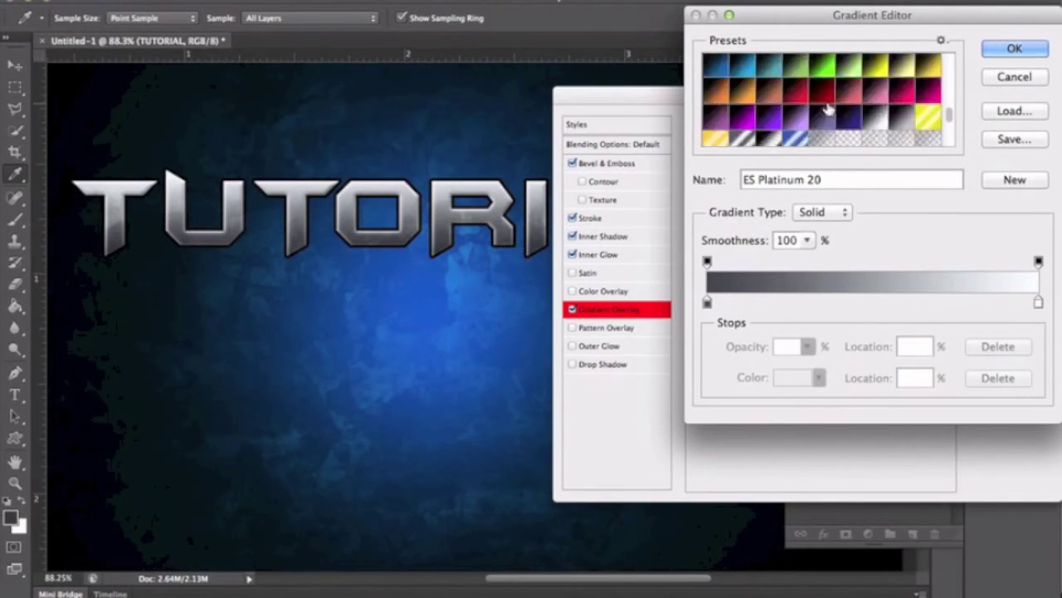
pyautogui.scroll(-8, 827, 110)
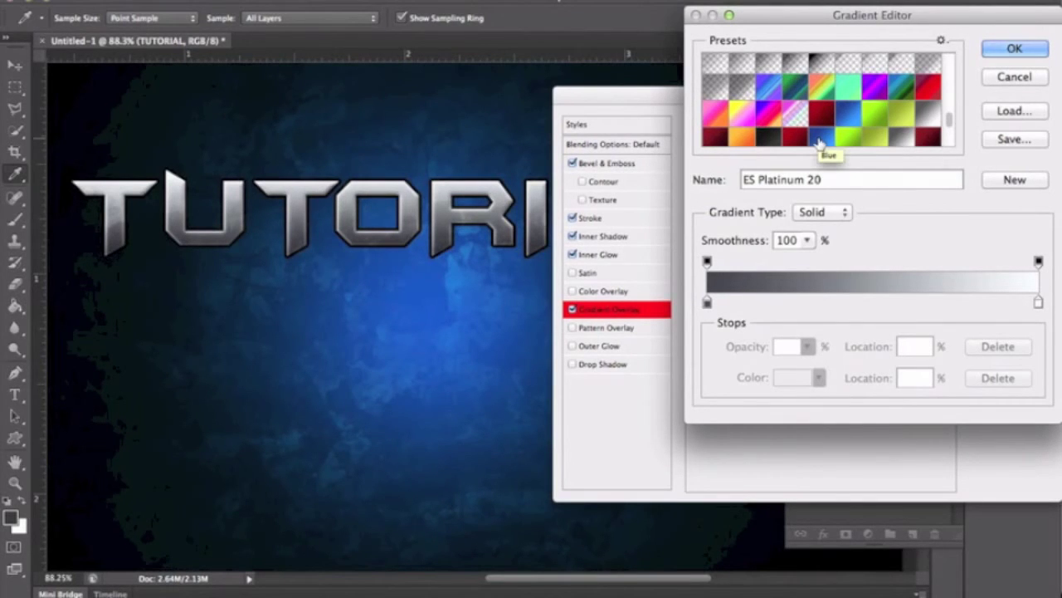
pyautogui.scroll(5, 818, 133)
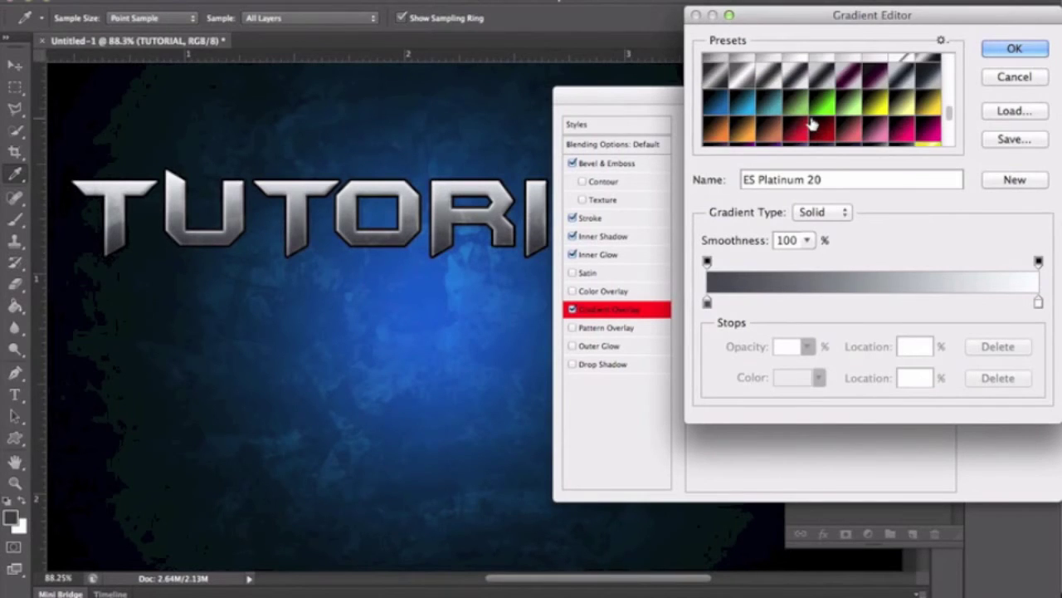
pyautogui.scroll(-3, 812, 124)
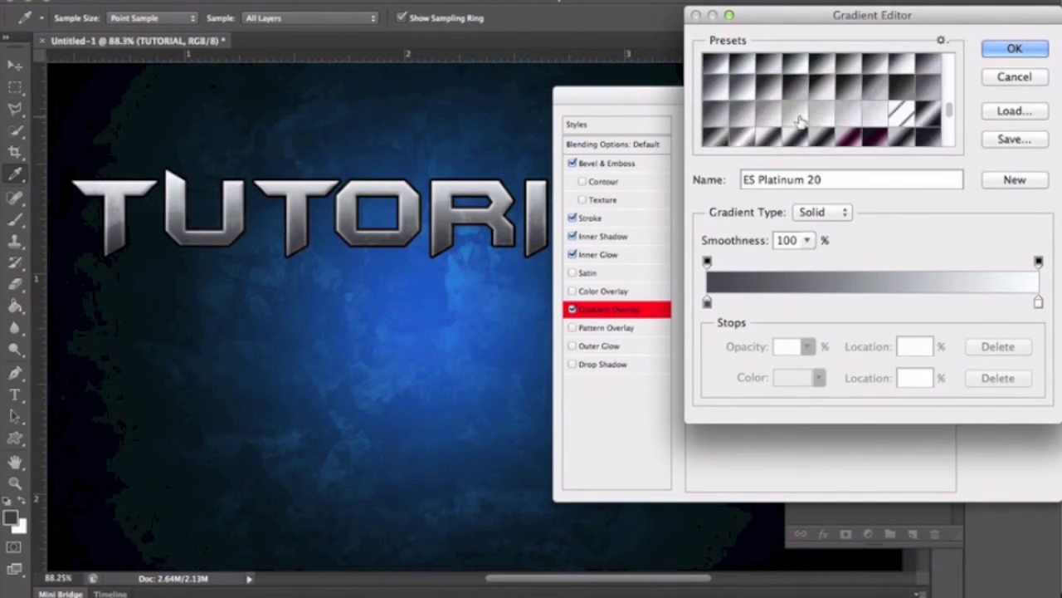
pyautogui.click(753, 119)
pyautogui.click(772, 119)
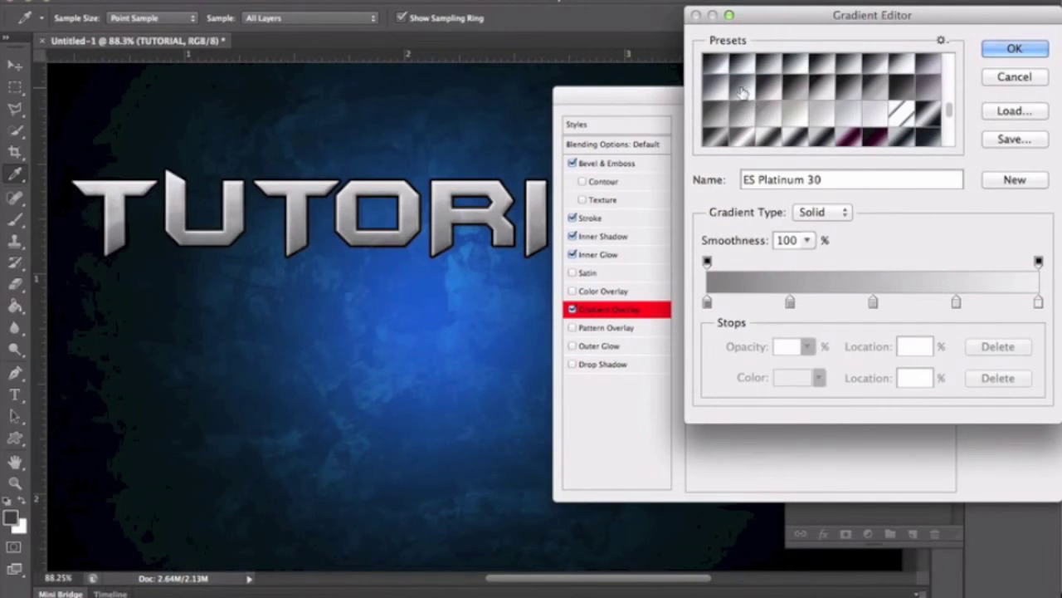
pyautogui.click(749, 98)
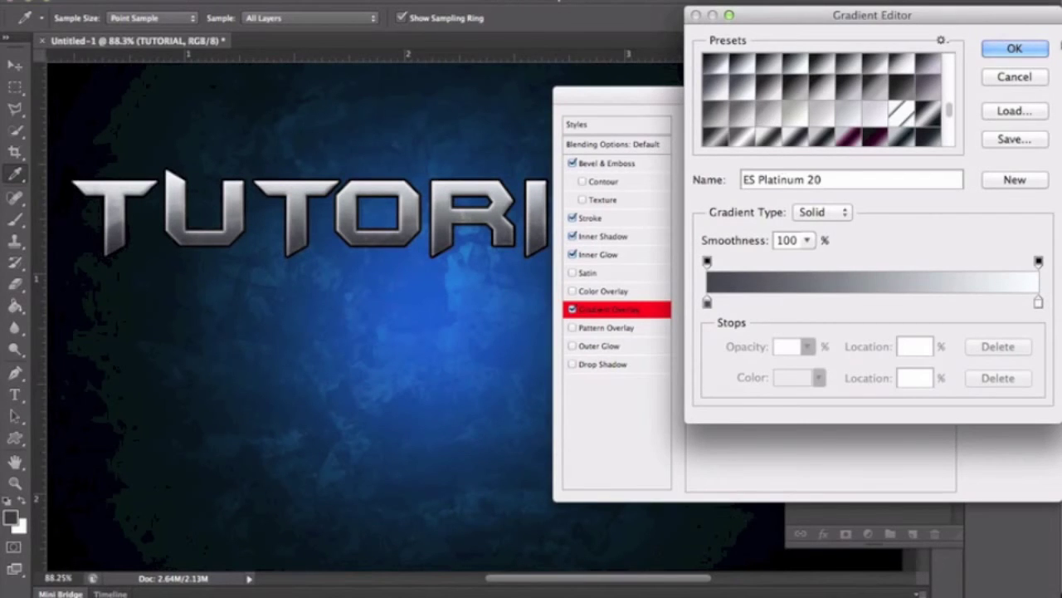
pyautogui.click(1014, 49)
# Try Gradient Overlay opacities of 75% and 65%, and settle on 70%.
pyautogui.doubleClick(873, 170)
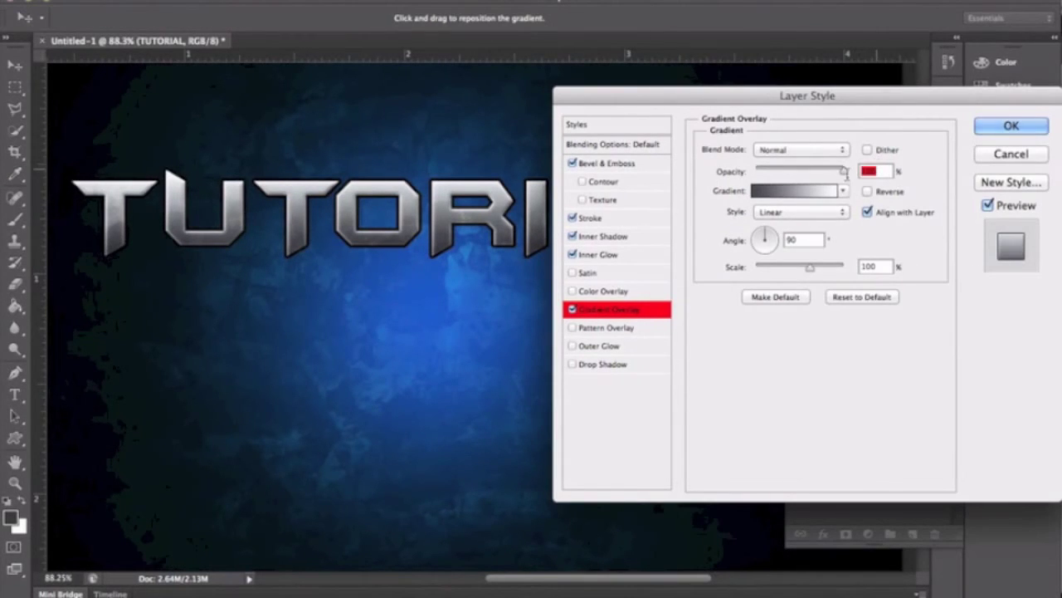
pyautogui.write('75')
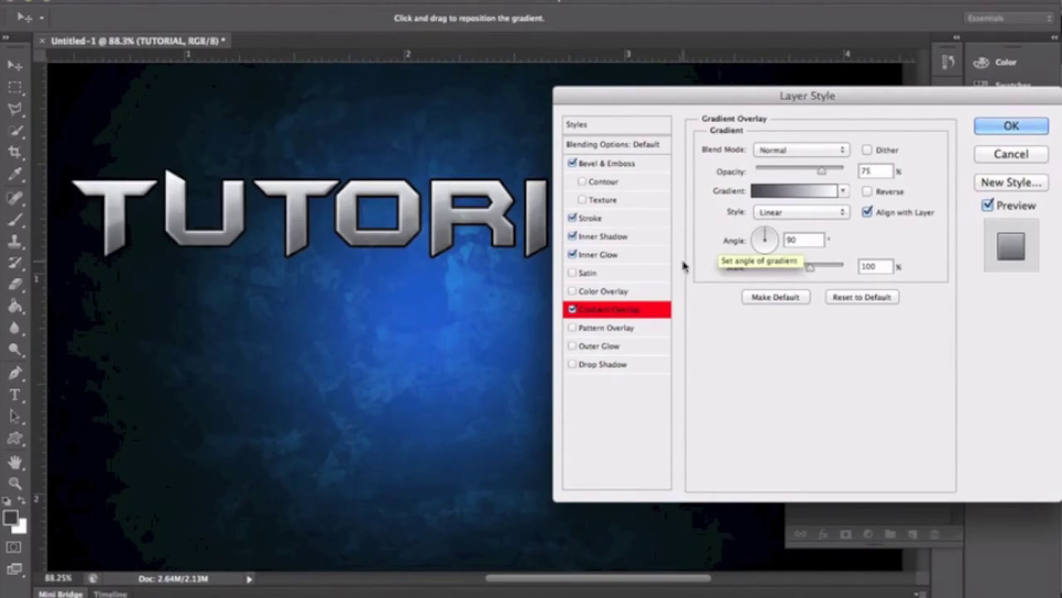
pyautogui.click(824, 173)
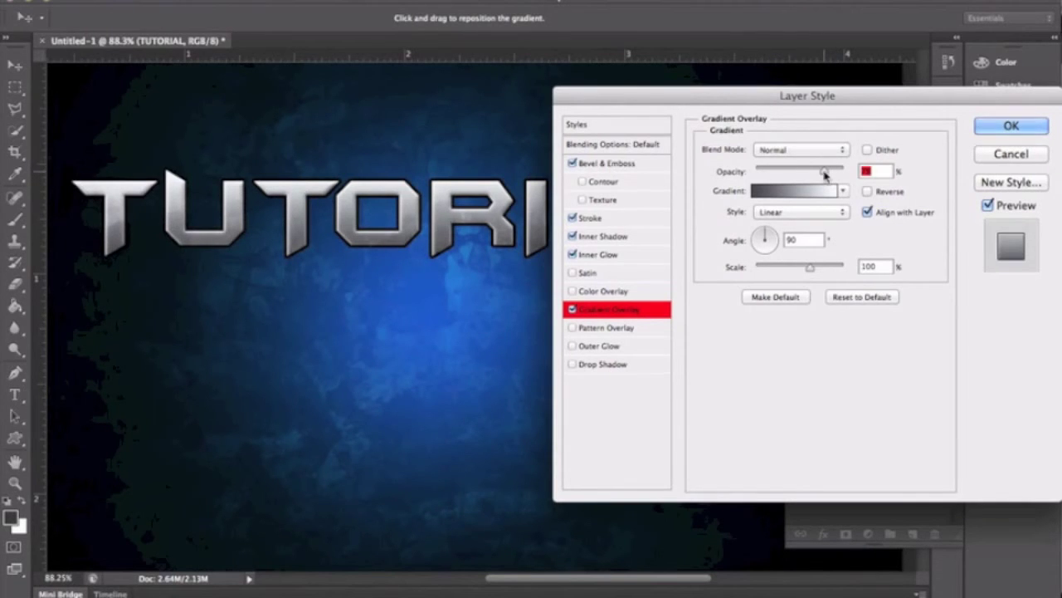
pyautogui.moveTo(815, 173); pyautogui.dragTo(811, 176)
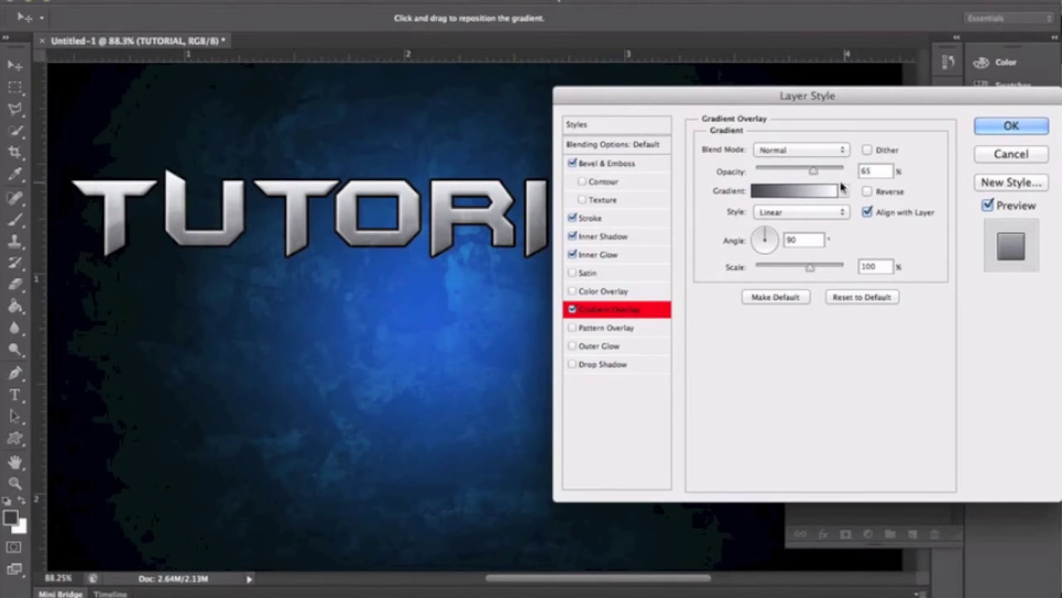
pyautogui.doubleClick(868, 170)
pyautogui.write('170')
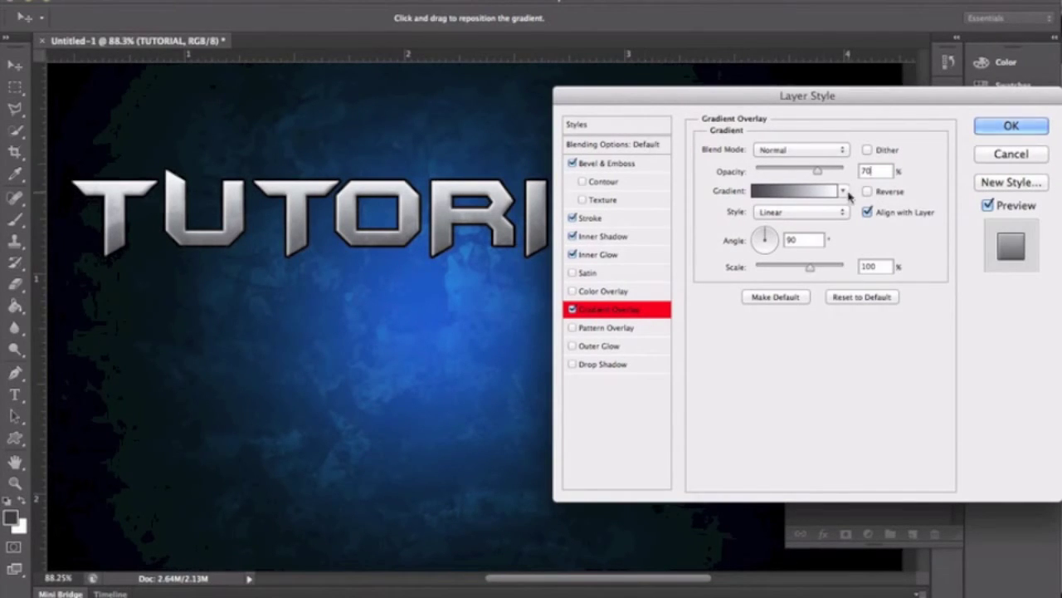
pyautogui.moveTo(817, 175)
pyautogui.mouseDown()
pyautogui.moveTo(842, 171)
pyautogui.moveTo(790, 171)
pyautogui.moveTo(846, 170)
pyautogui.moveTo(814, 171)
pyautogui.mouseUp()
pyautogui.write('70')
# Turn on Pattern Overlay for the TUTORIAL text and apply the black-and-white woven pattern.
pyautogui.click(572, 328)
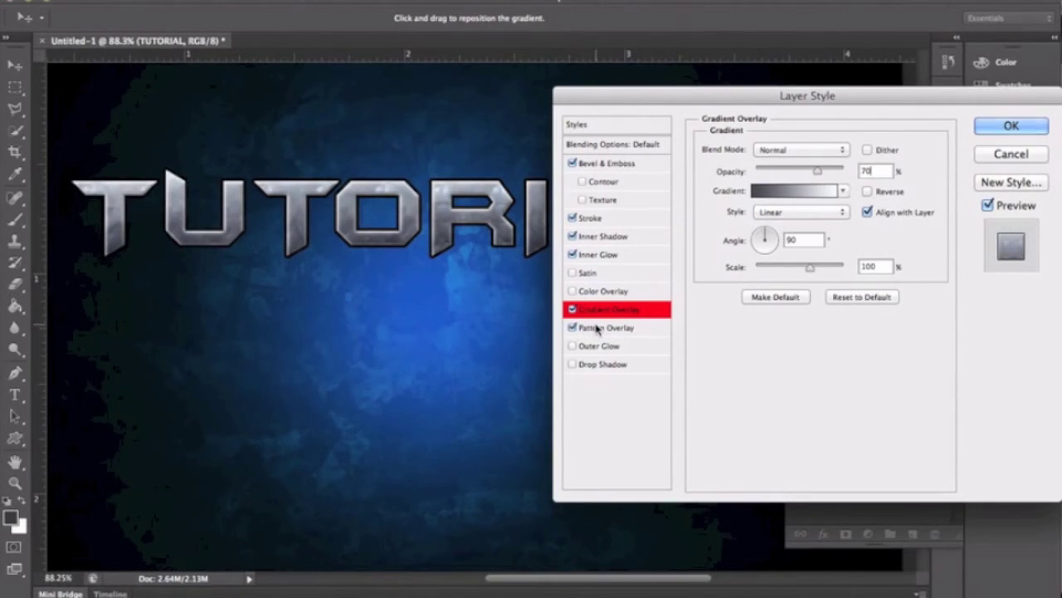
pyautogui.click(598, 329)
pyautogui.click(780, 213)
pyautogui.scroll(-5, 747, 330)
pyautogui.click(724, 291)
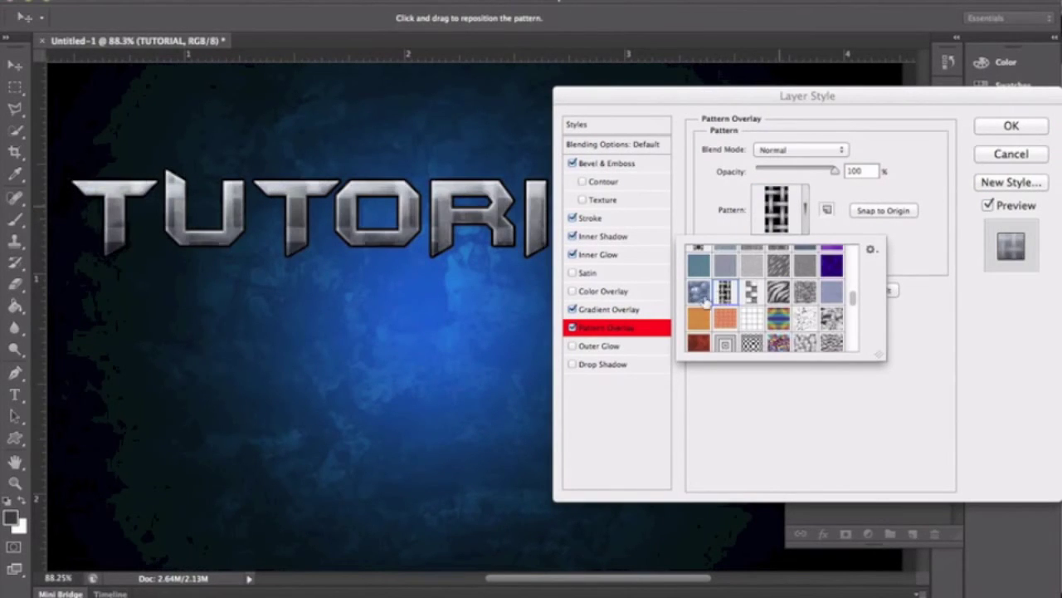
# Try other patterns for the Pattern Overlay, settle on a fine grey mottled texture, and set its blend mode to Soft Light.
pyautogui.scroll(2, 719, 306)
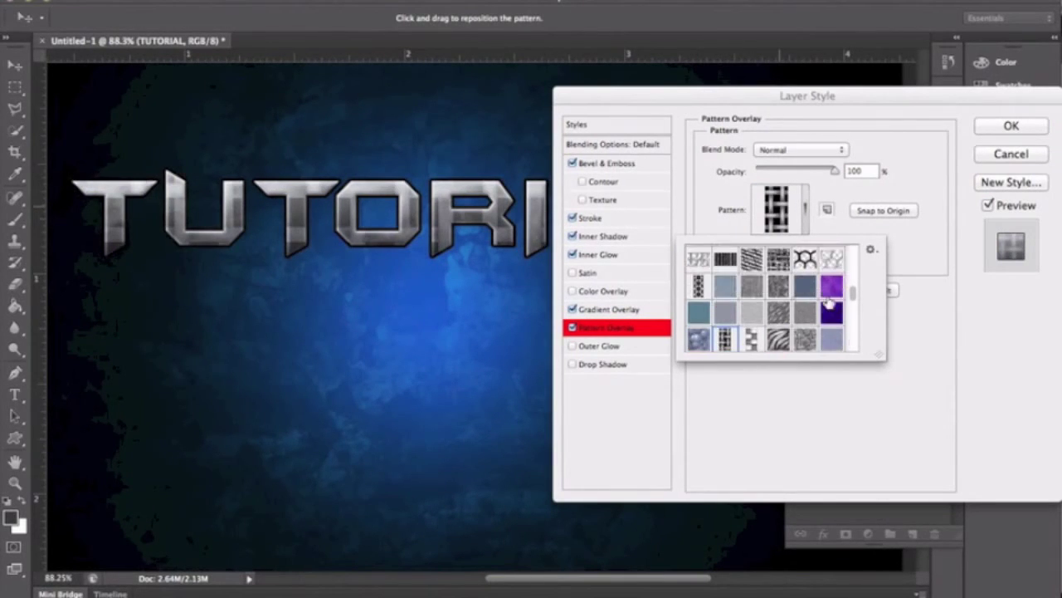
pyautogui.click(807, 321)
pyautogui.scroll(5, 728, 301)
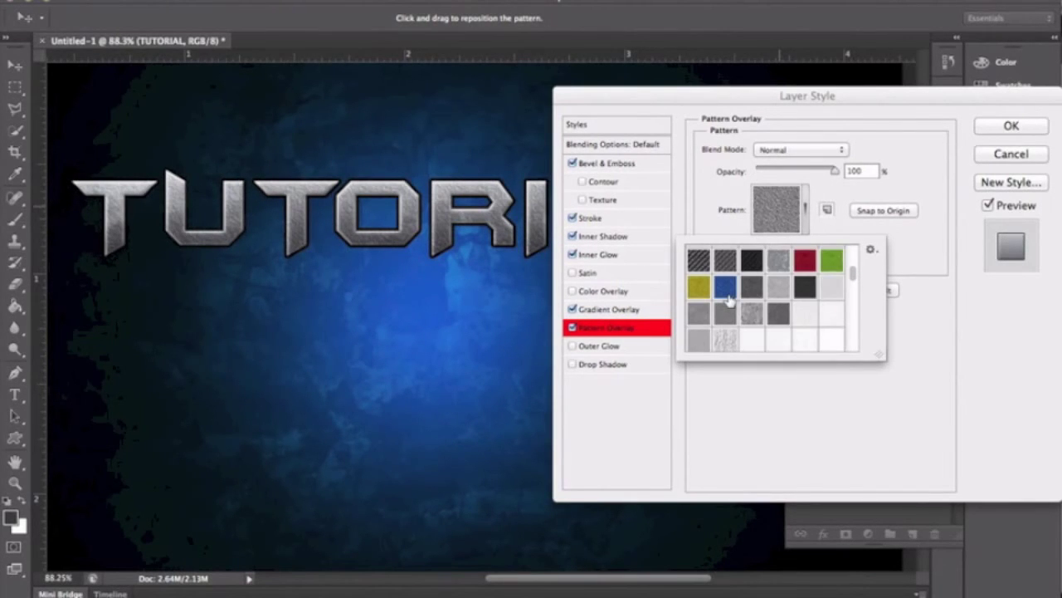
pyautogui.scroll(4, 727, 302)
pyautogui.click(726, 300)
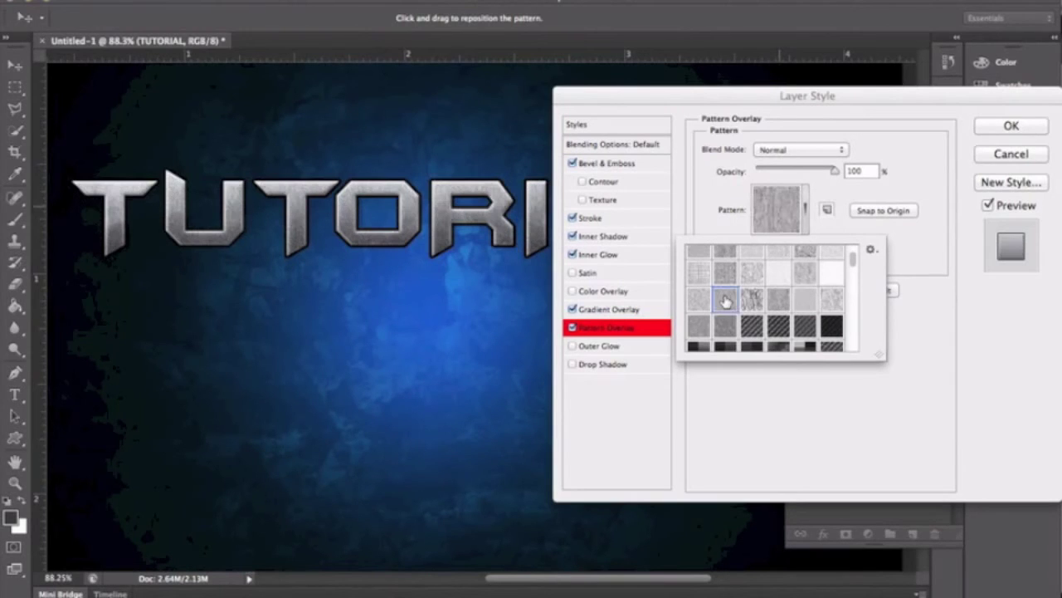
pyautogui.click(726, 324)
pyautogui.click(696, 328)
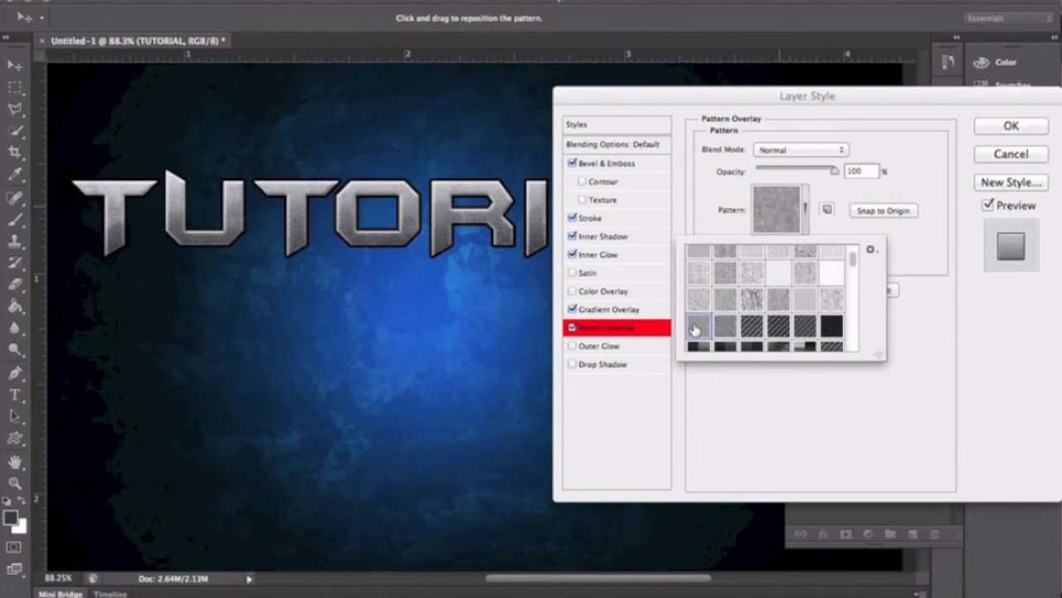
pyautogui.click(859, 235)
pyautogui.click(765, 149)
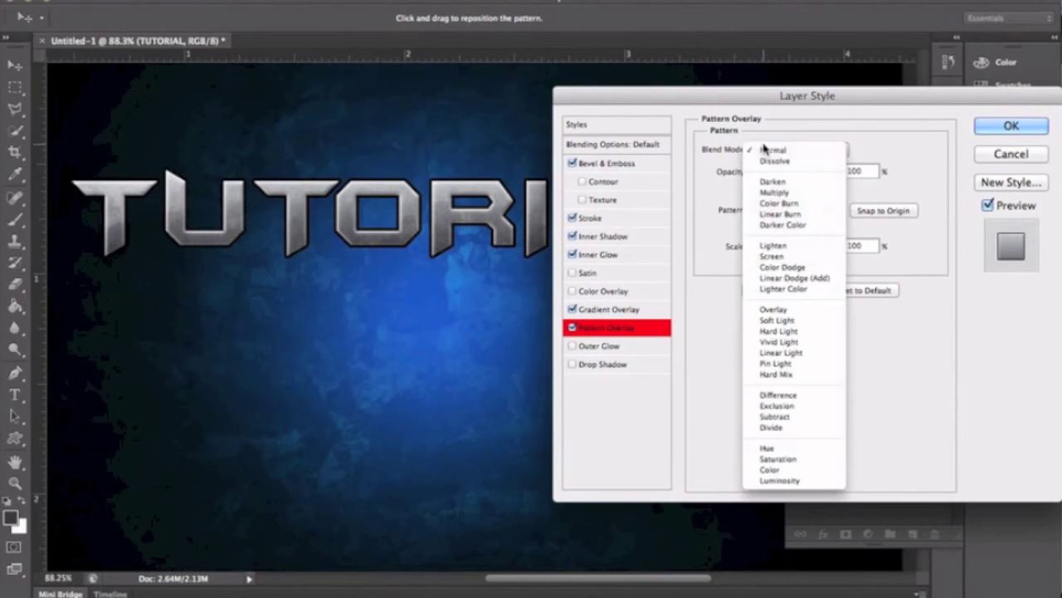
pyautogui.click(791, 321)
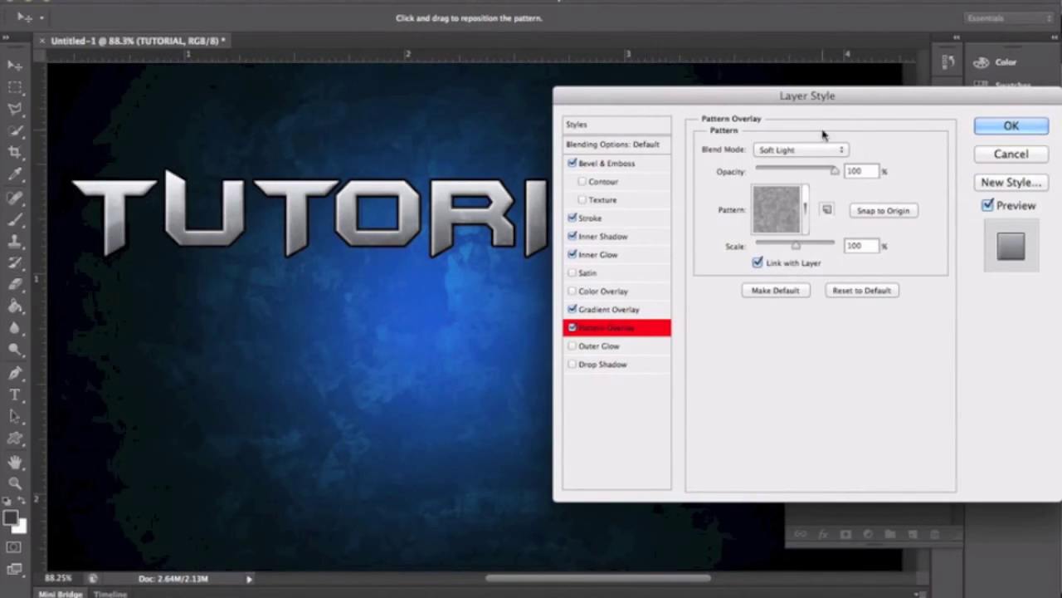
# Turn on Outer Glow for the TUTORIAL text with white (ffffff) as its colour and Overlay as its blend mode.
pyautogui.click(594, 346)
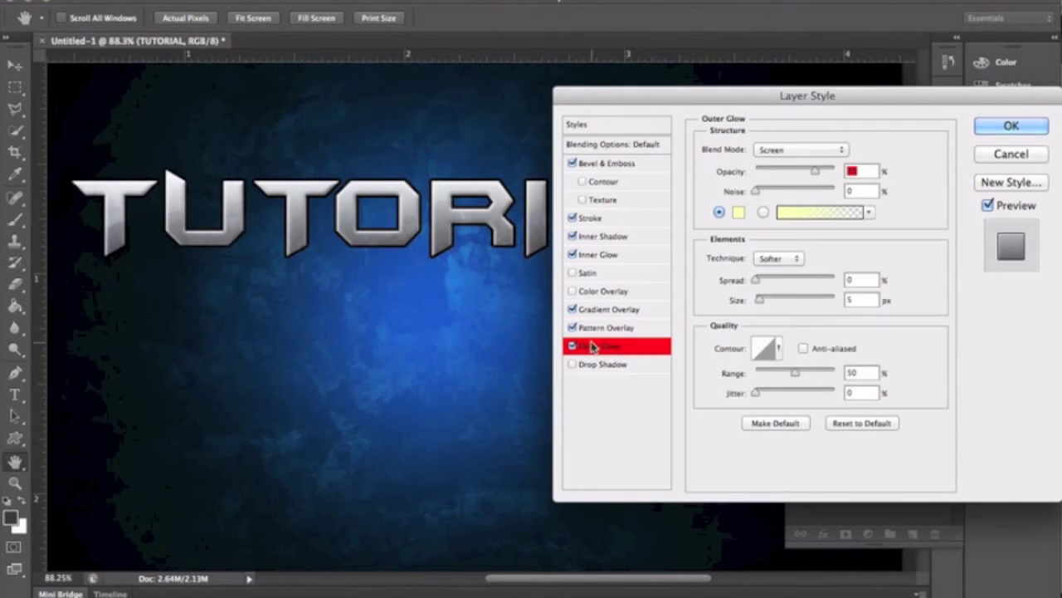
pyautogui.click(738, 214)
pyautogui.moveTo(631, 218); pyautogui.dragTo(406, 94)
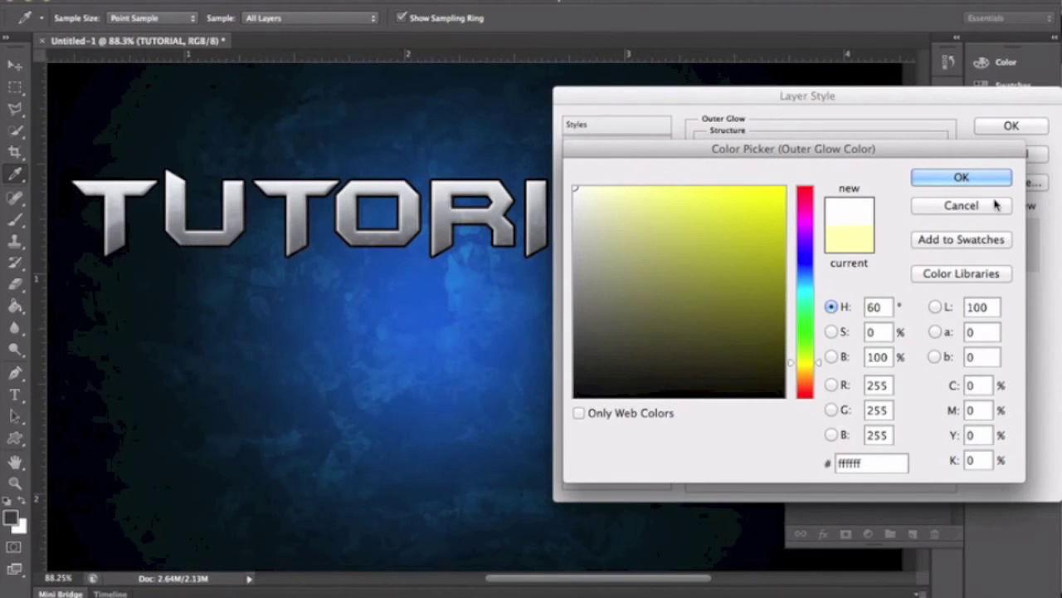
pyautogui.click(960, 176)
pyautogui.click(798, 149)
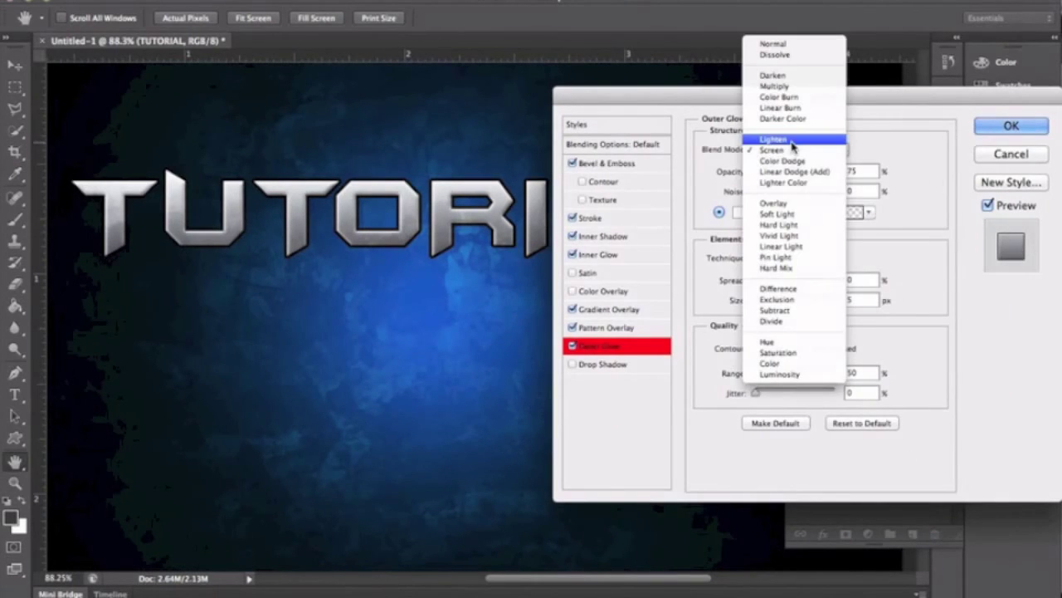
pyautogui.click(806, 204)
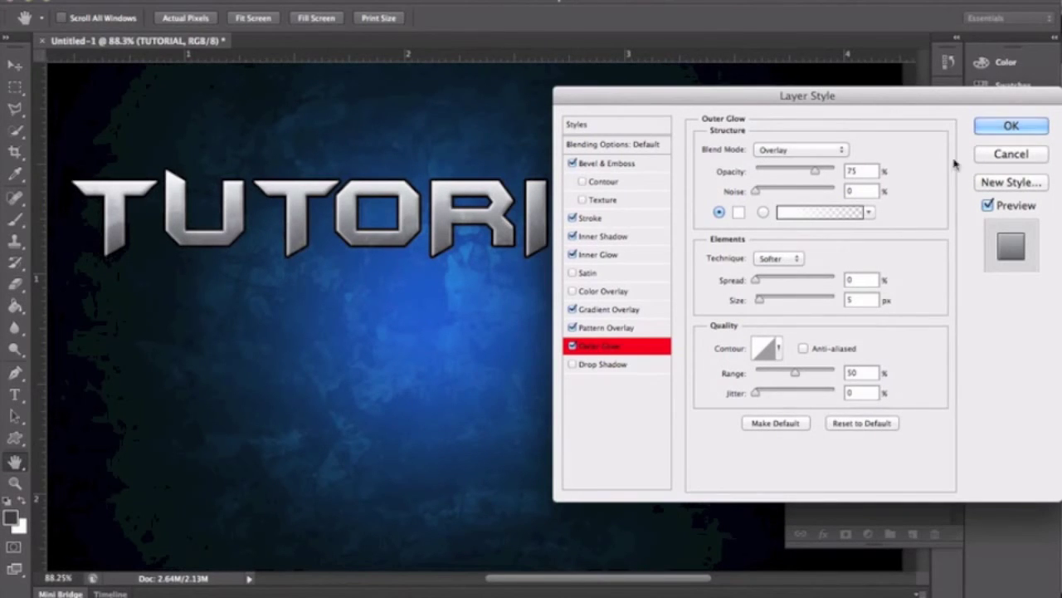
# Add a Drop Shadow to the TUTORIAL text with a distance of 7 px and a spread of 21%.
pyautogui.click(589, 366)
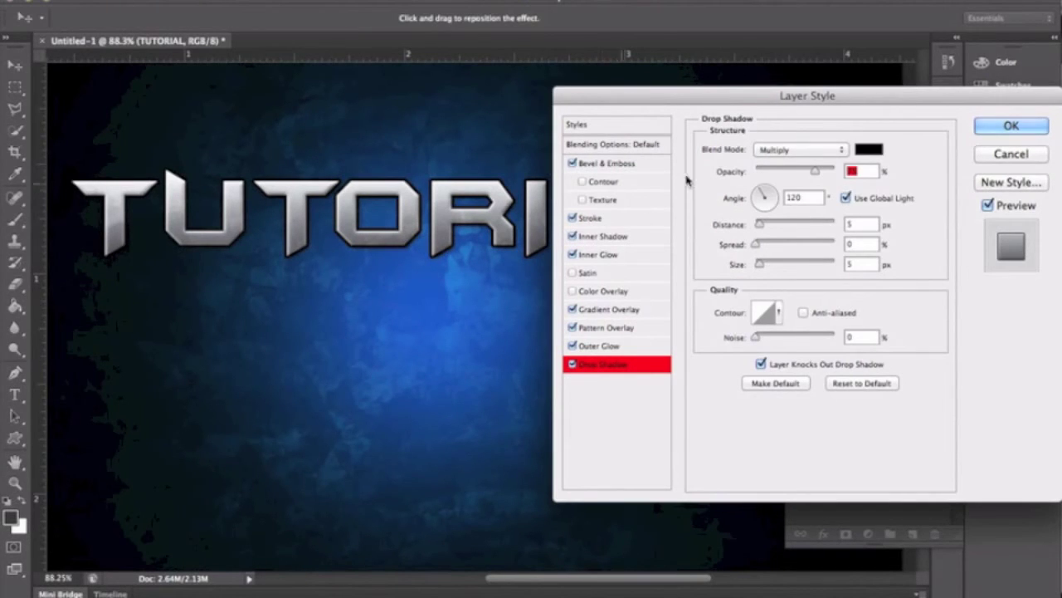
pyautogui.moveTo(762, 224); pyautogui.dragTo(757, 224)
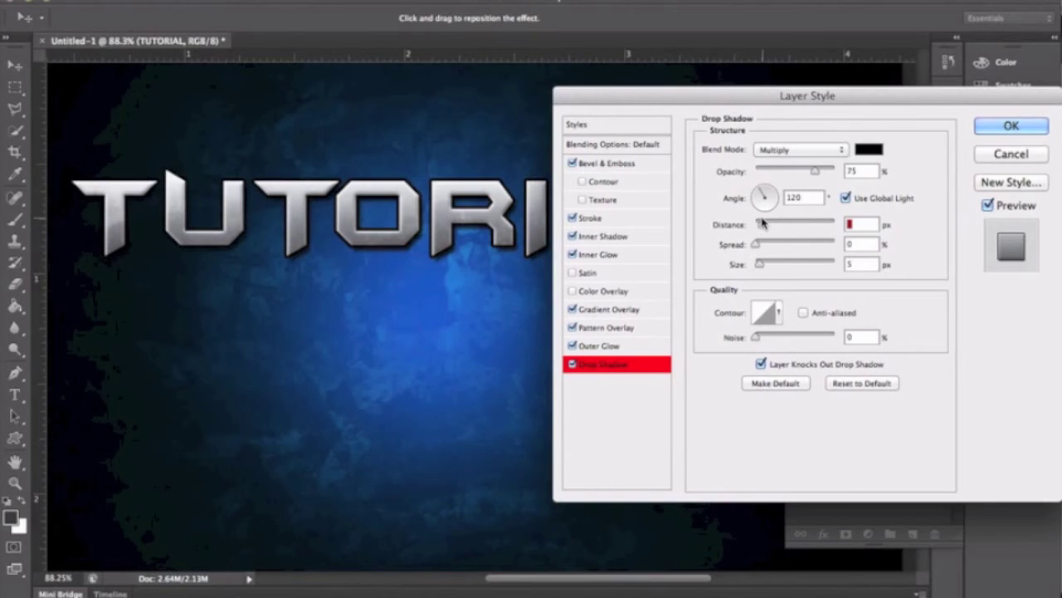
pyautogui.moveTo(762, 224); pyautogui.dragTo(762, 224)
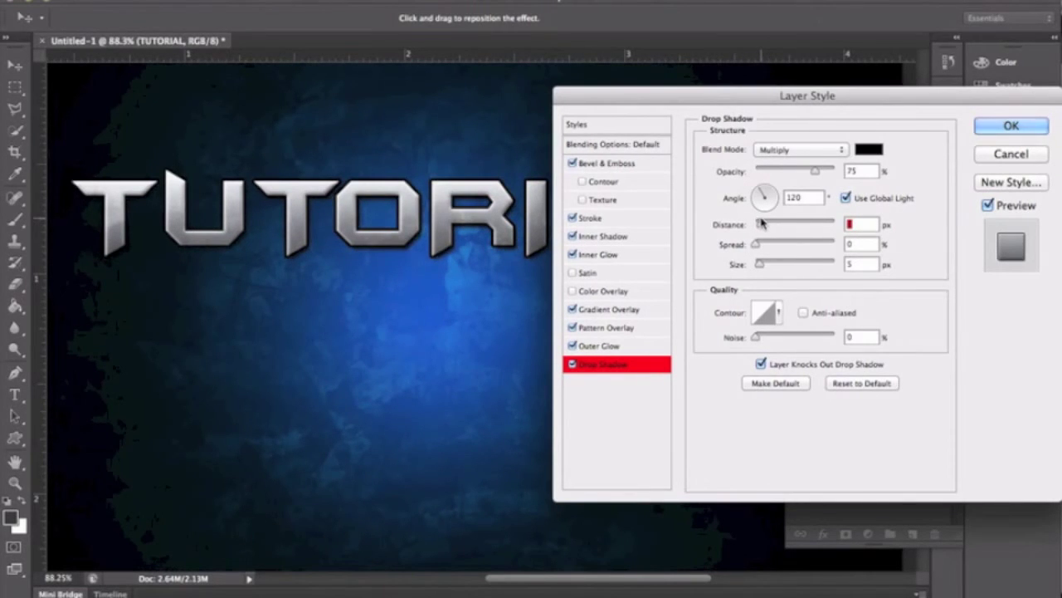
pyautogui.click(755, 245)
pyautogui.moveTo(763, 246); pyautogui.dragTo(779, 242)
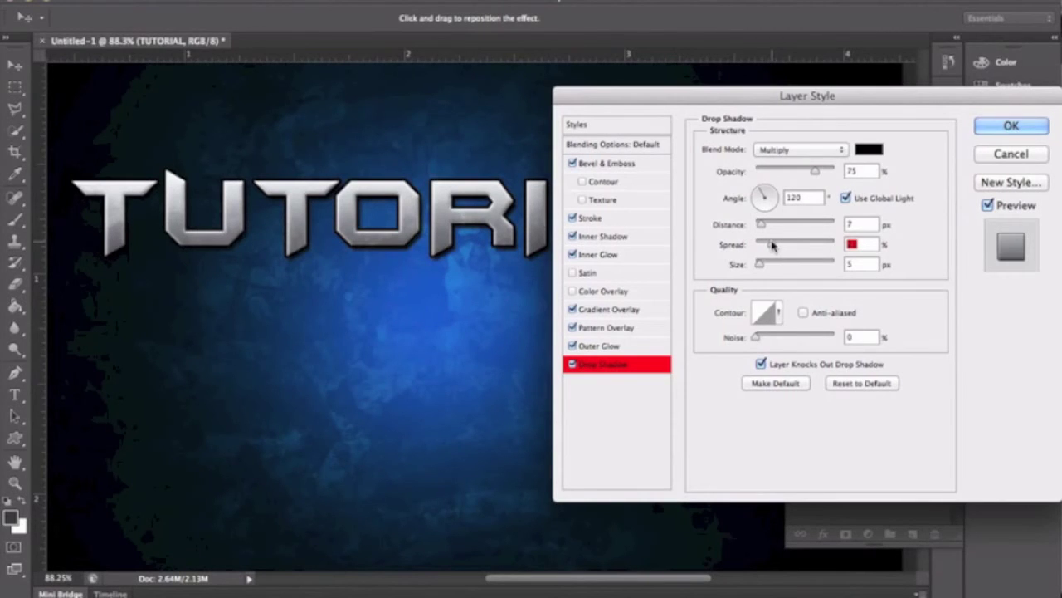
# Set the Drop Shadow size to 10 px and its distance to 5 px, and accept the layer style.
pyautogui.click(771, 264)
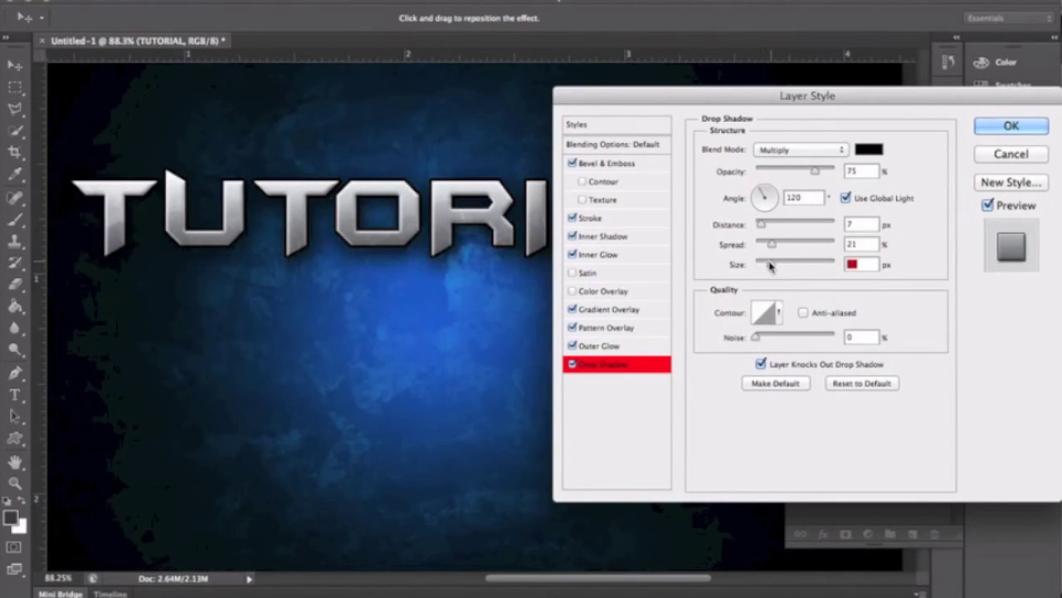
pyautogui.moveTo(771, 264); pyautogui.dragTo(765, 266)
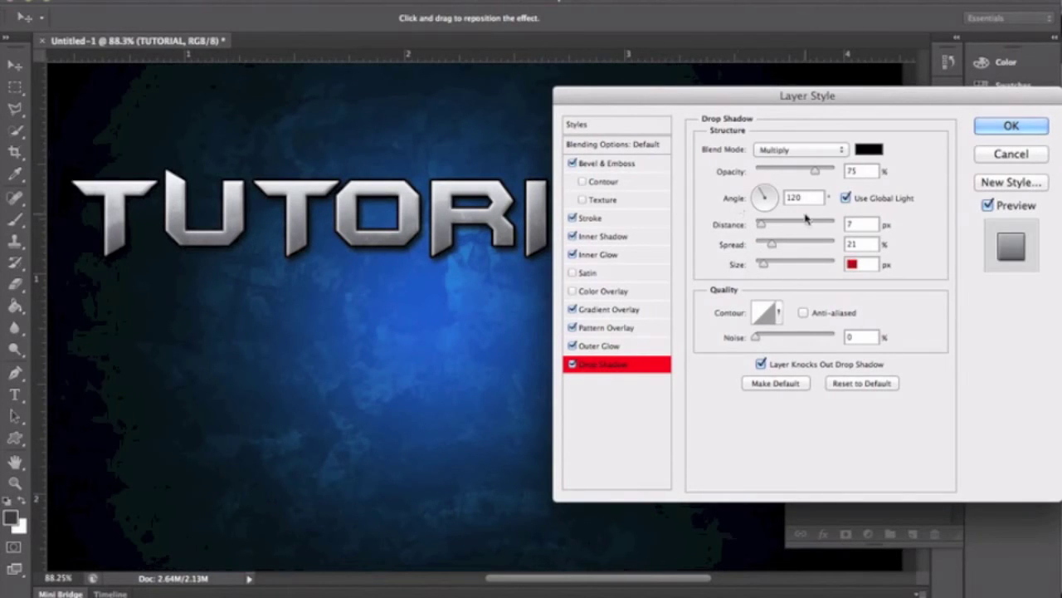
pyautogui.click(765, 230)
pyautogui.write('5')
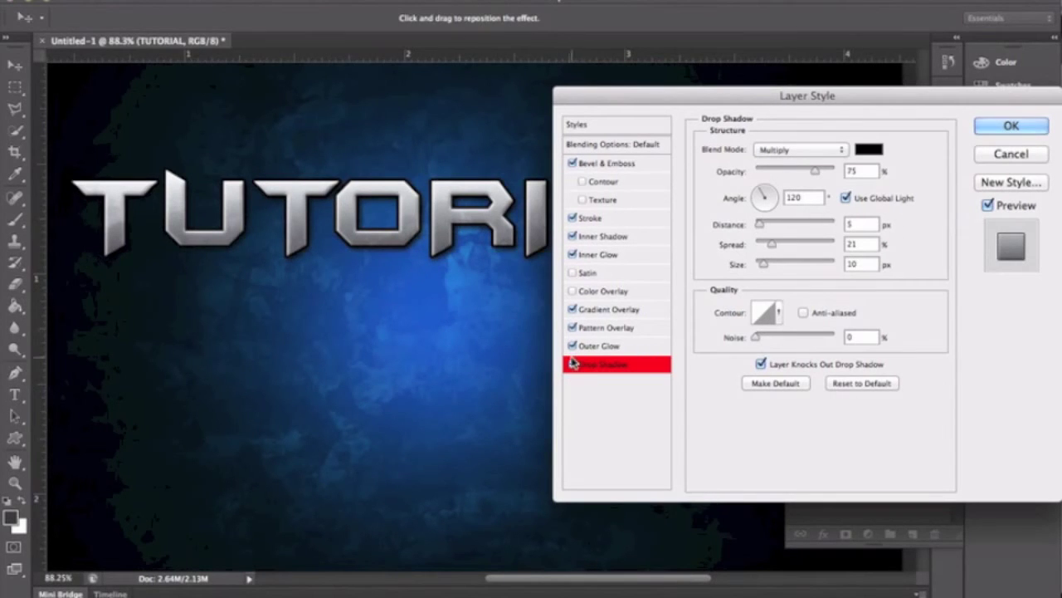
pyautogui.hotkey('shift', 'Tab')
pyautogui.hotkey('shift', 'Tab')
pyautogui.press('Return')
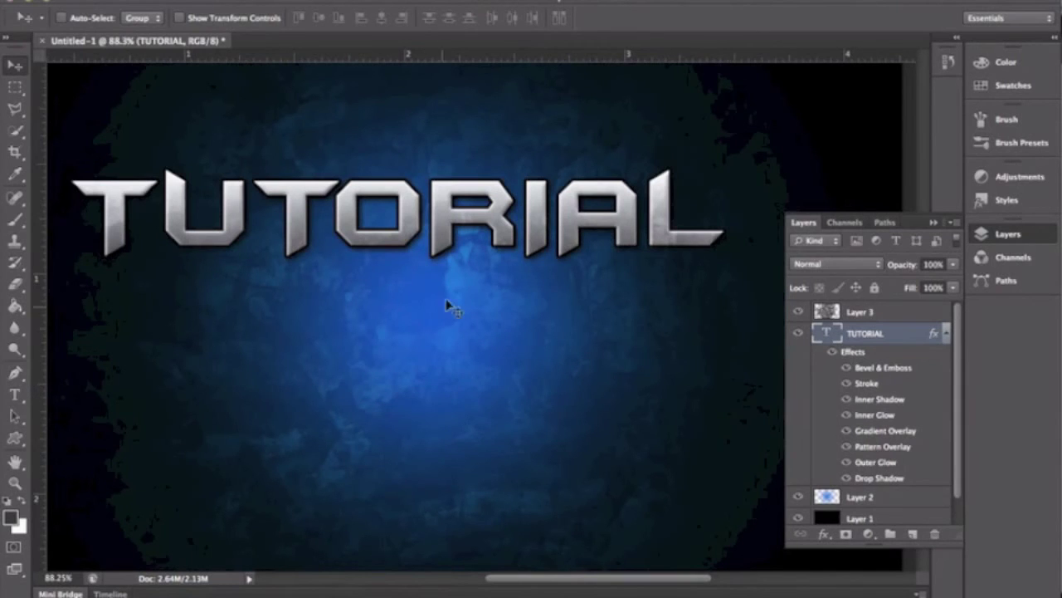
# Hide all effects of the TUTORIAL layer and show them again to compare the text with and without styling.
pyautogui.scroll(-2, 453, 287)
pyautogui.scroll(-1, 453, 287)
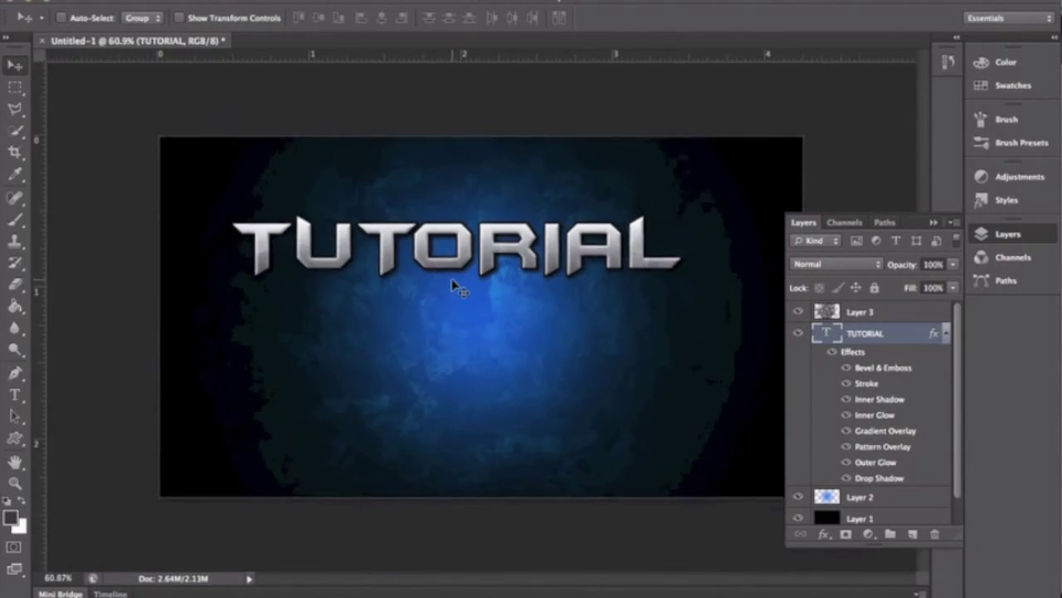
pyautogui.scroll(2, 453, 287)
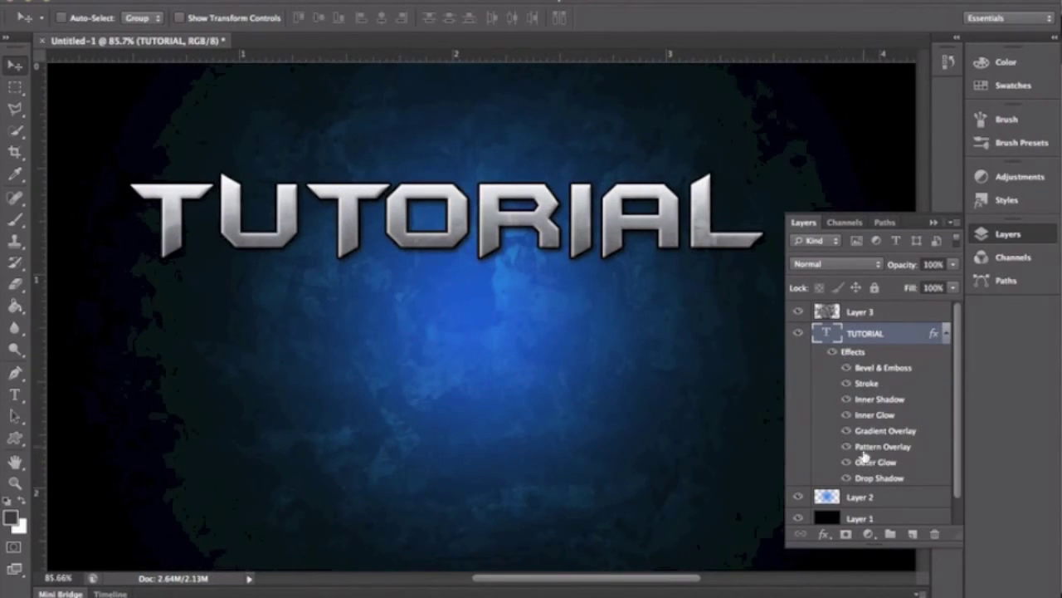
pyautogui.click(833, 351)
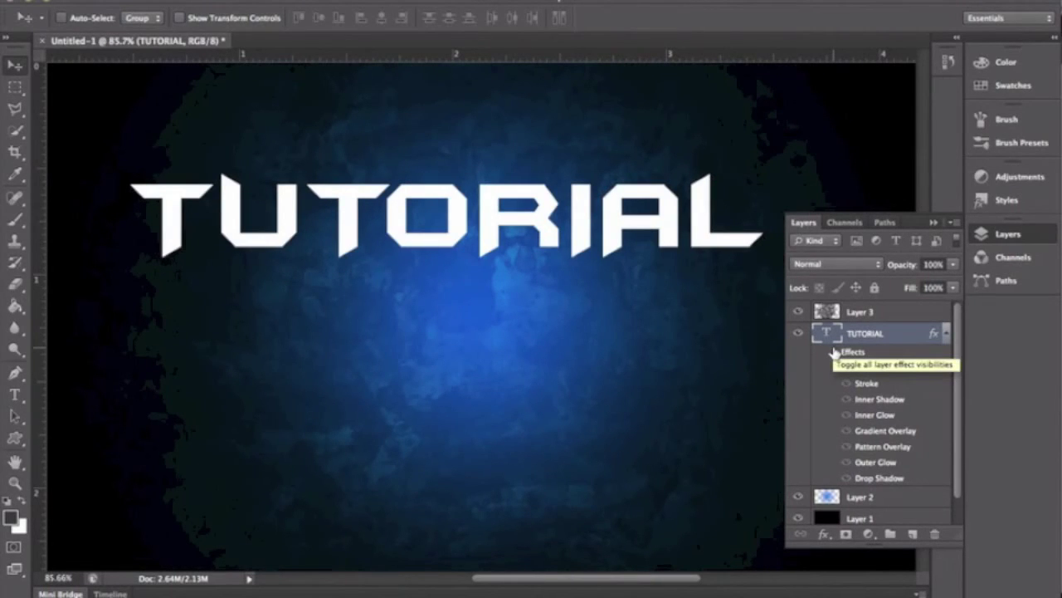
pyautogui.click(833, 352)
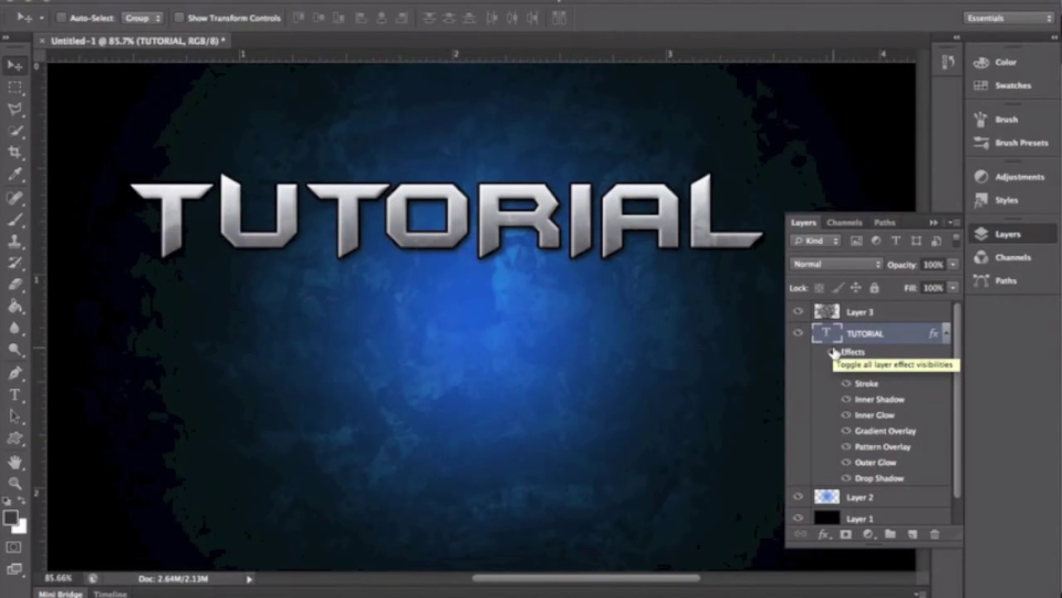
# Move Layer 3 between the TUTORIAL text layer and Layer 2, try clipping it to Layer 2, and release the clipping.
pyautogui.click(885, 313)
pyautogui.moveTo(890, 316); pyautogui.dragTo(888, 492)
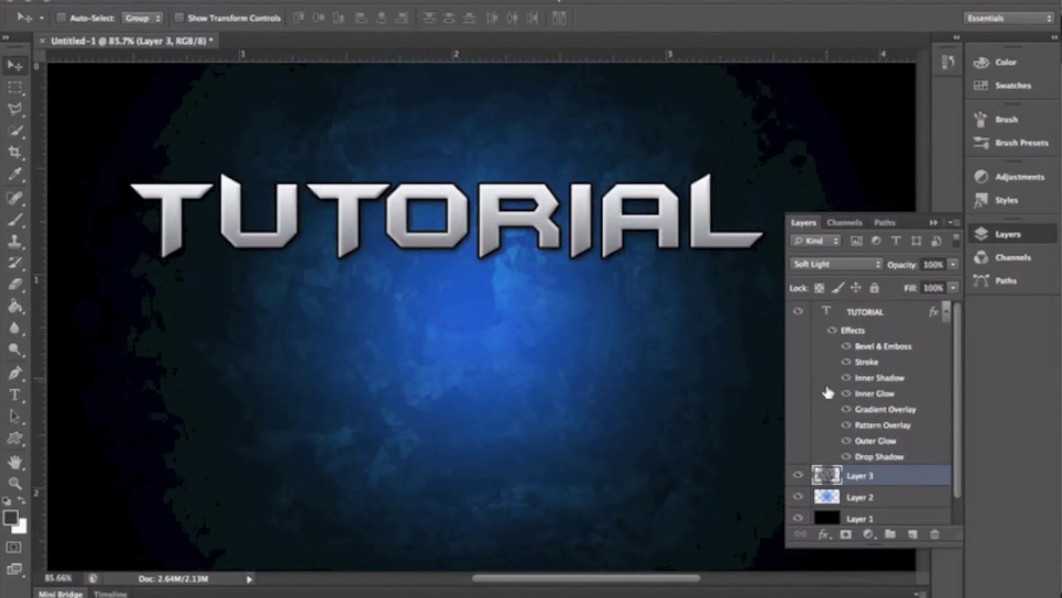
pyautogui.keyDown('alt'); pyautogui.click(860, 486); pyautogui.keyUp('alt')
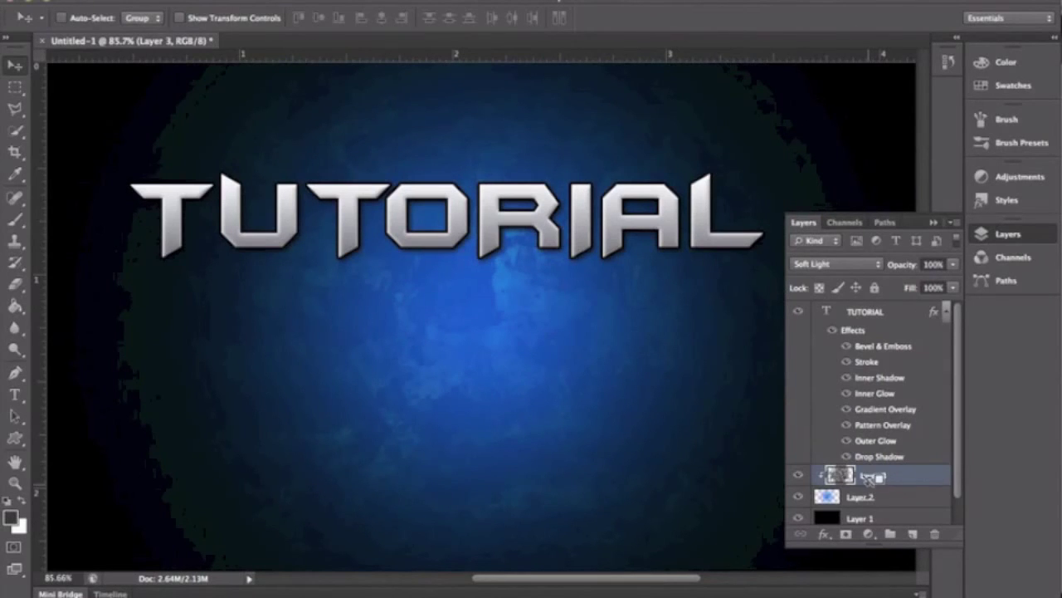
pyautogui.keyDown('alt'); pyautogui.click(867, 485); pyautogui.keyUp('alt')
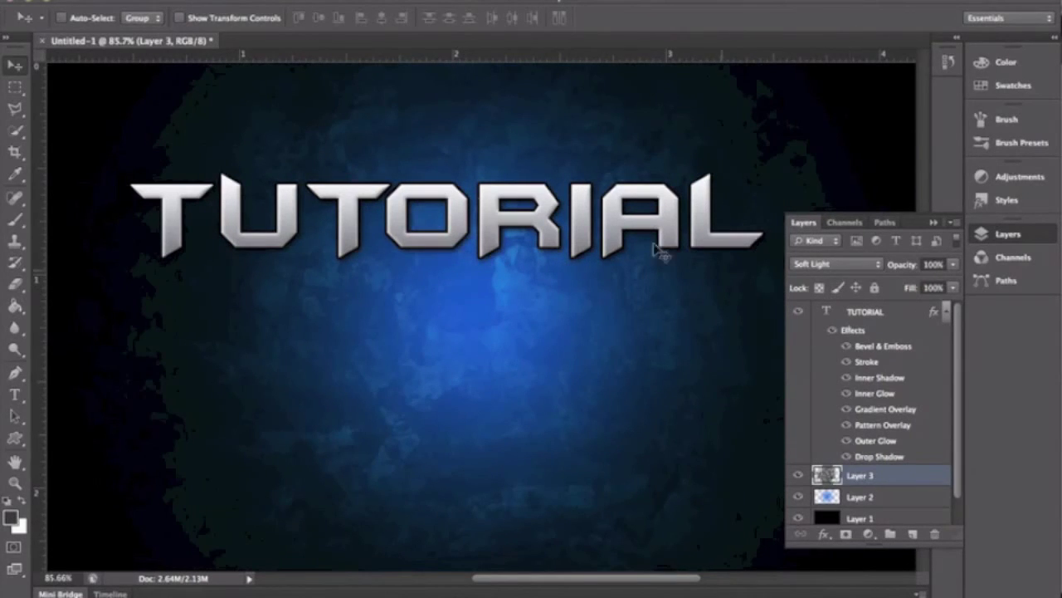
# Add a new empty layer above the TUTORIAL text layer and make white the foreground colour.
pyautogui.click(881, 318)
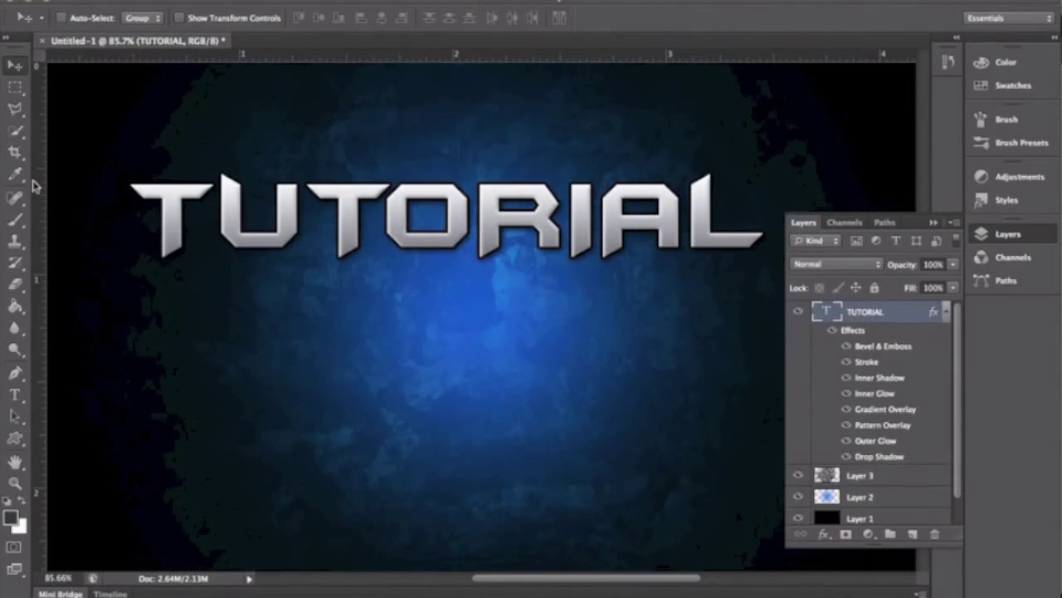
pyautogui.hotkey('ctrl', 'shift', 'n')
pyautogui.press('Return')
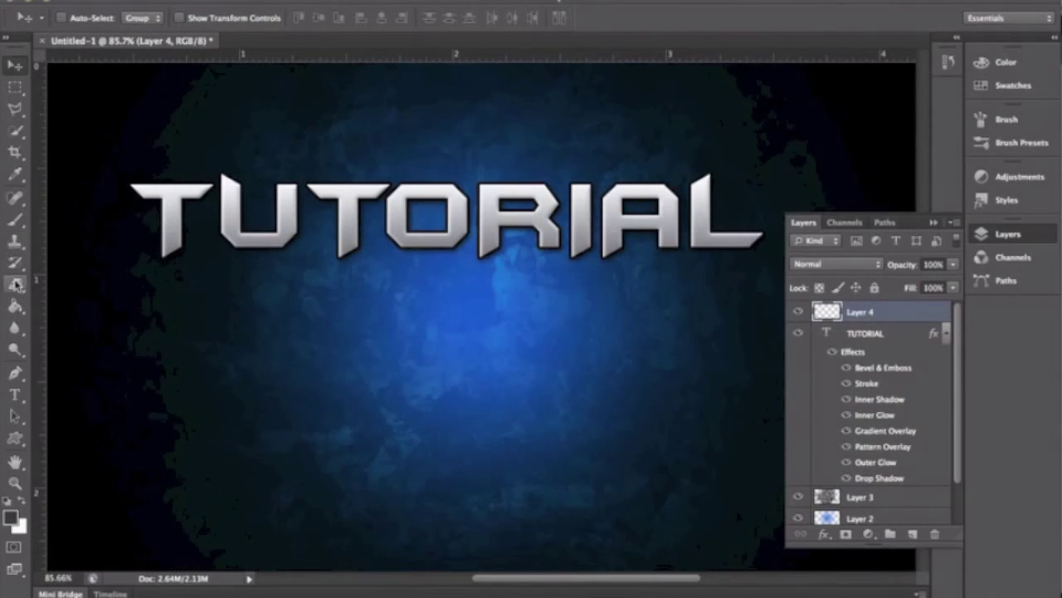
pyautogui.click(15, 373)
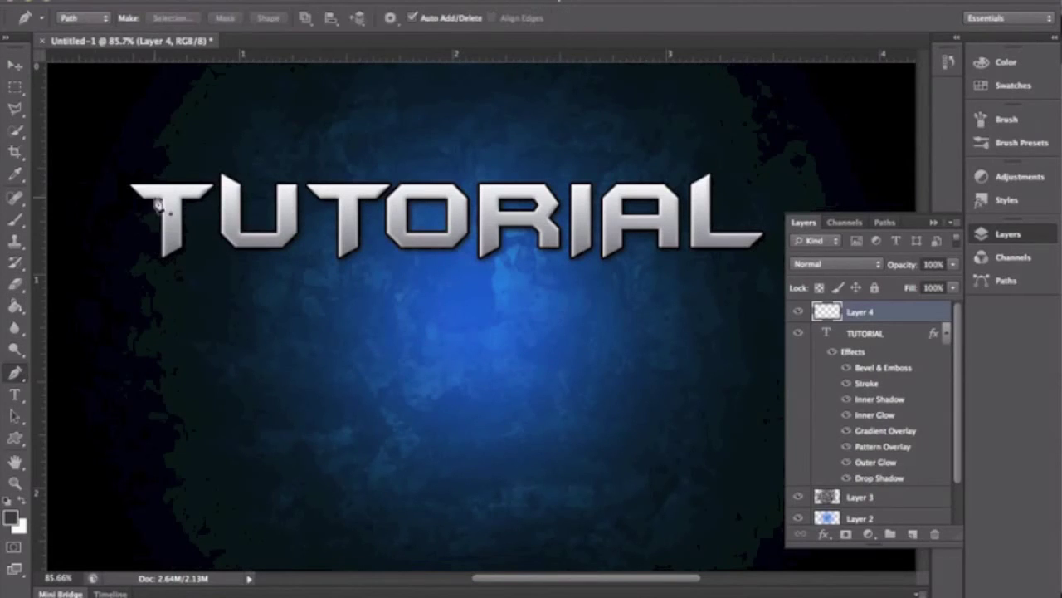
pyautogui.click(19, 502)
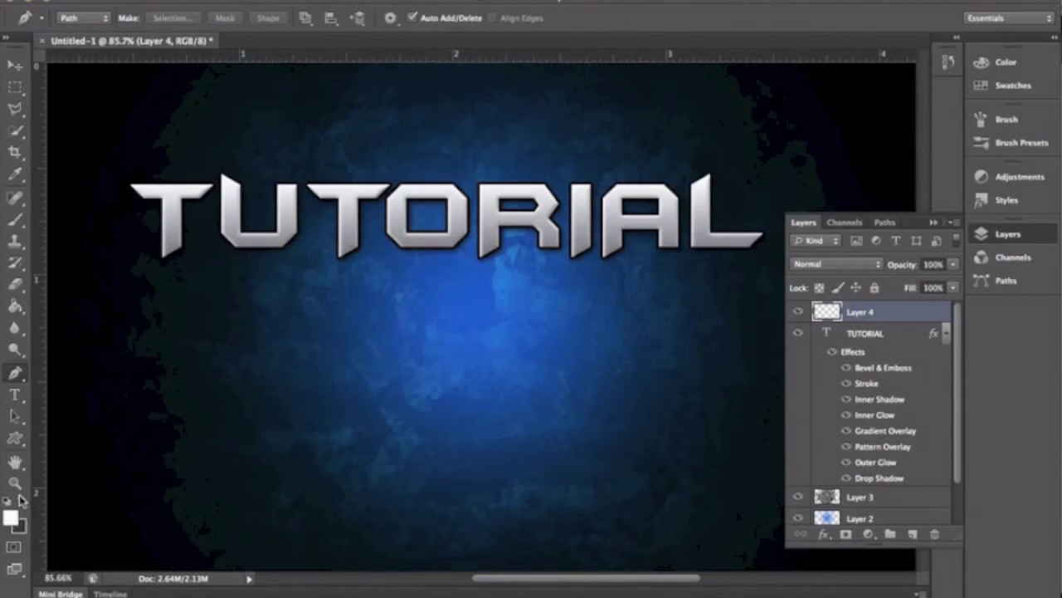
# Draw a closed Pen path over the text's upper part, curving from above the L down to the first T's lower left, with straight remaining sides.
pyautogui.click(758, 170)
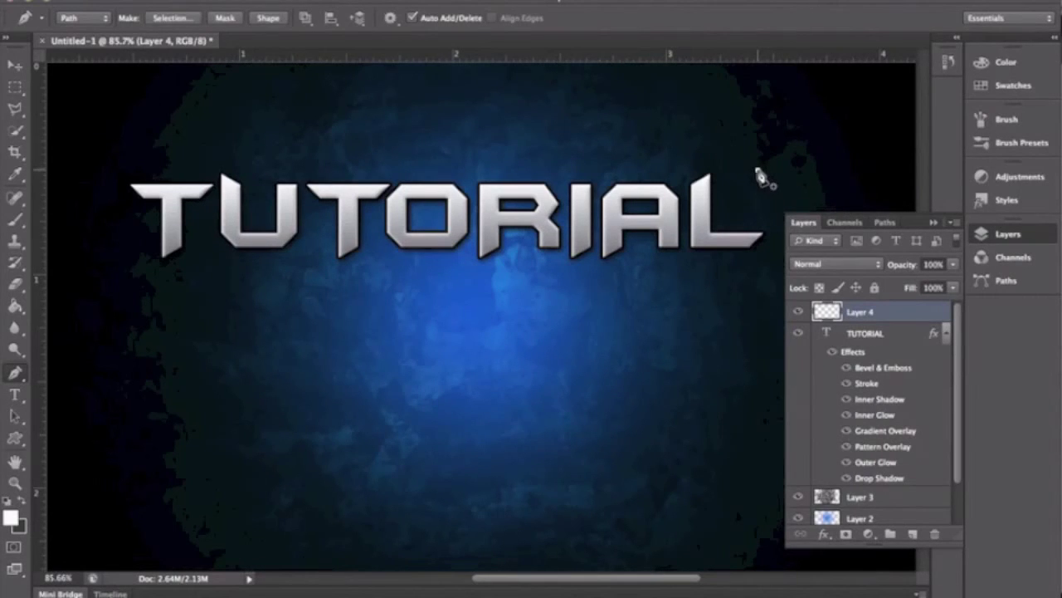
pyautogui.click(122, 266)
pyautogui.moveTo(124, 270); pyautogui.dragTo(92, 342)
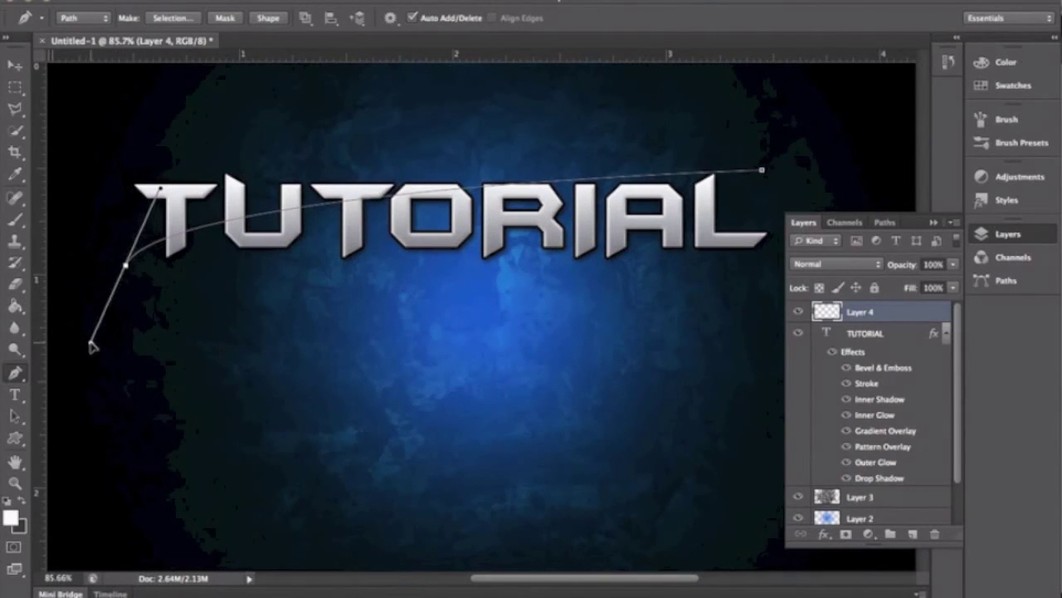
pyautogui.keyDown('alt'); pyautogui.click(126, 268); pyautogui.keyUp('alt')
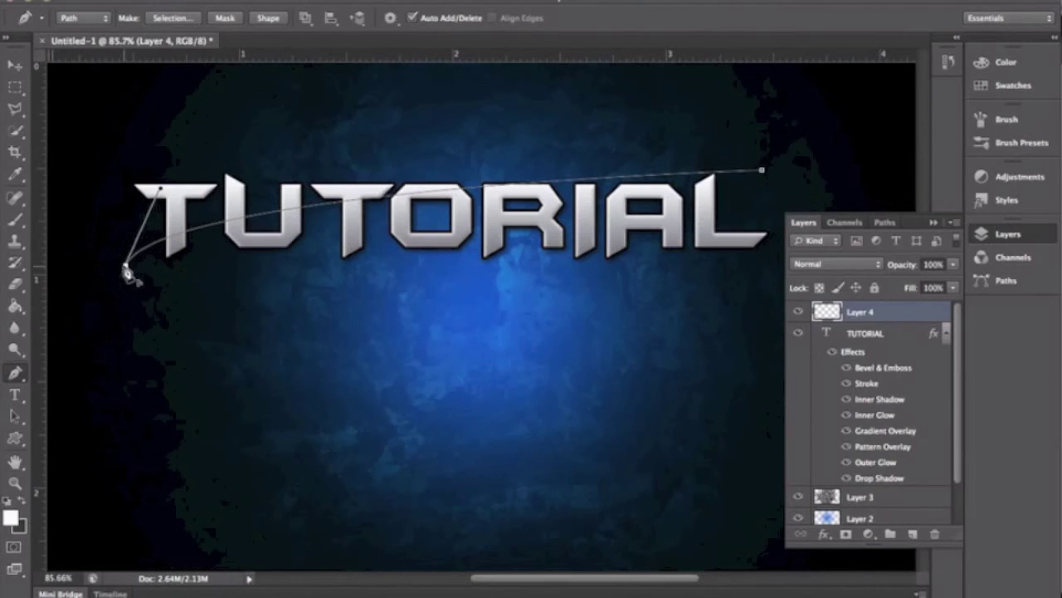
pyautogui.click(128, 175)
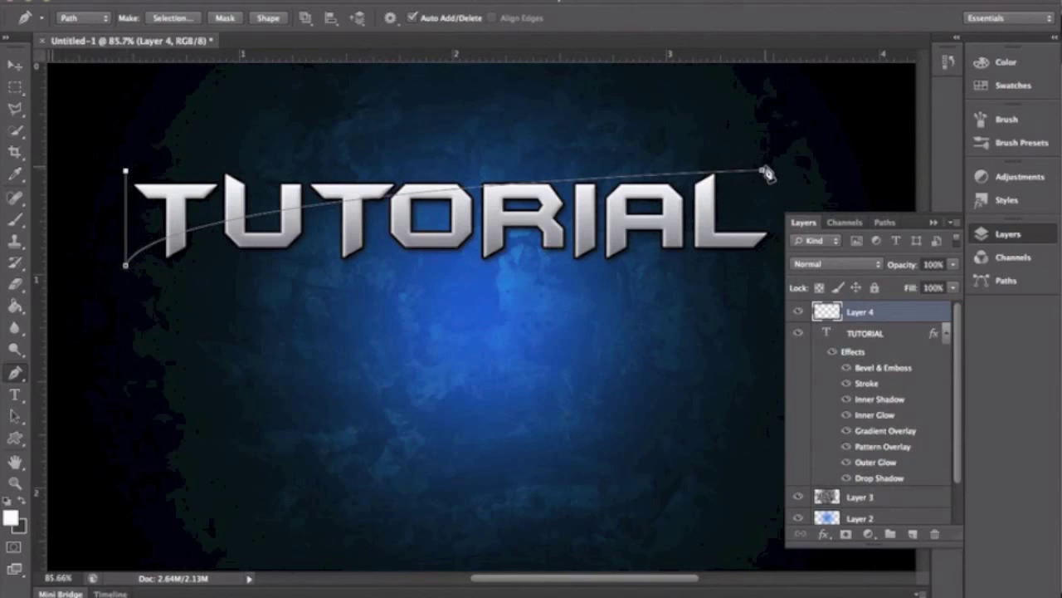
pyautogui.click(765, 172)
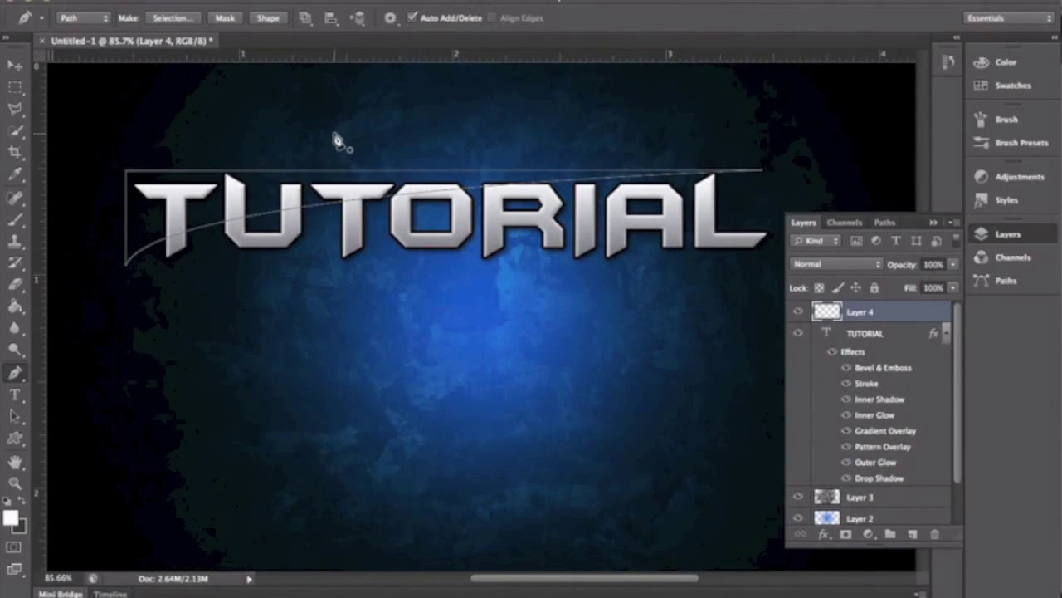
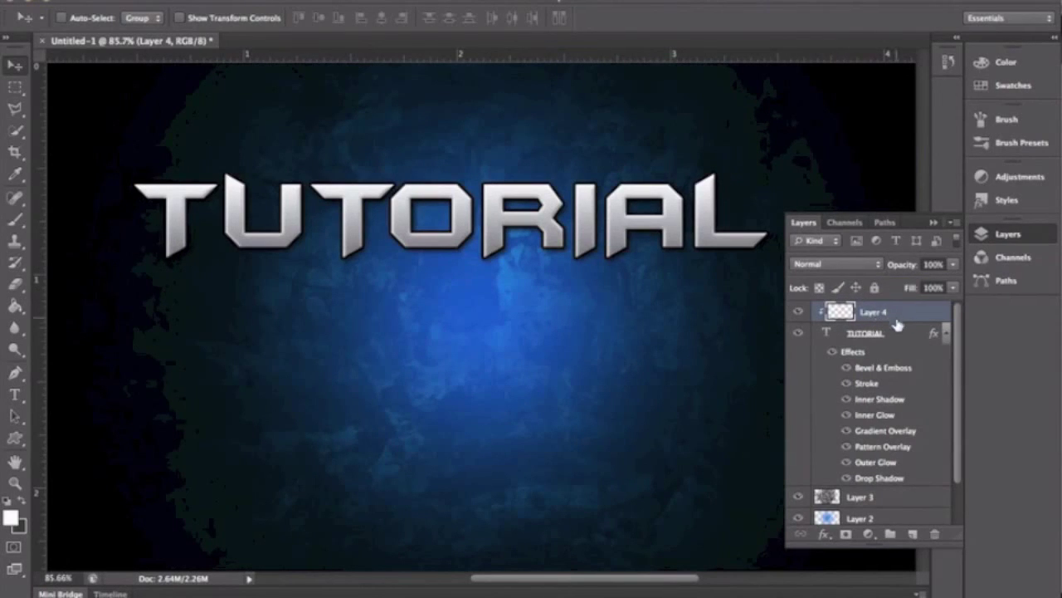
# Fill the highlight shape with white on the unclipped Layer 4 and add a new empty layer directly above the TUTORIAL text layer.
pyautogui.hotkey('alt', 'BackSpace')
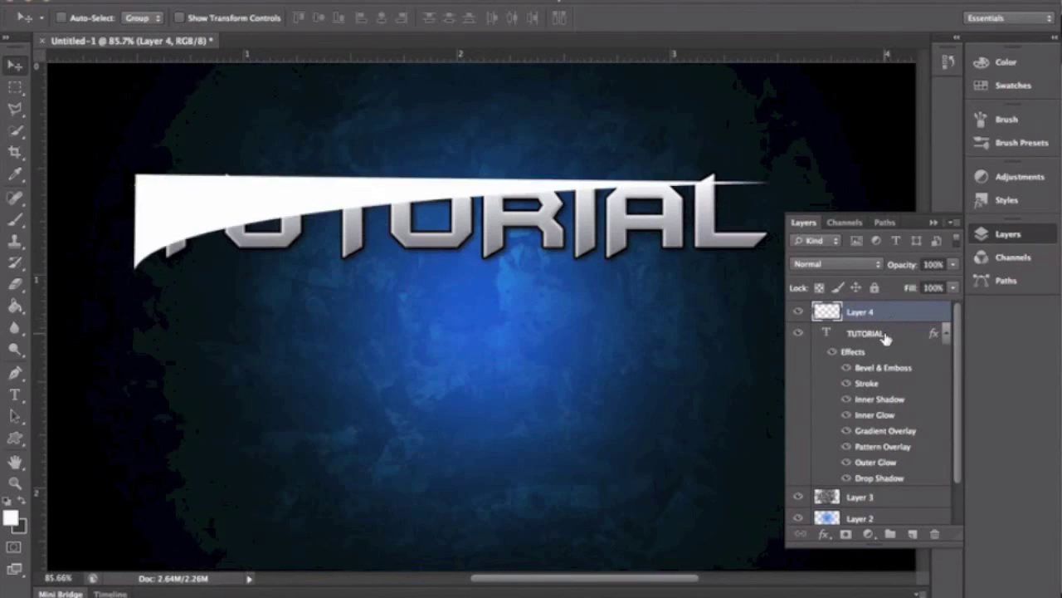
pyautogui.click(886, 333)
pyautogui.press('super+shift+n')
pyautogui.press('Return')
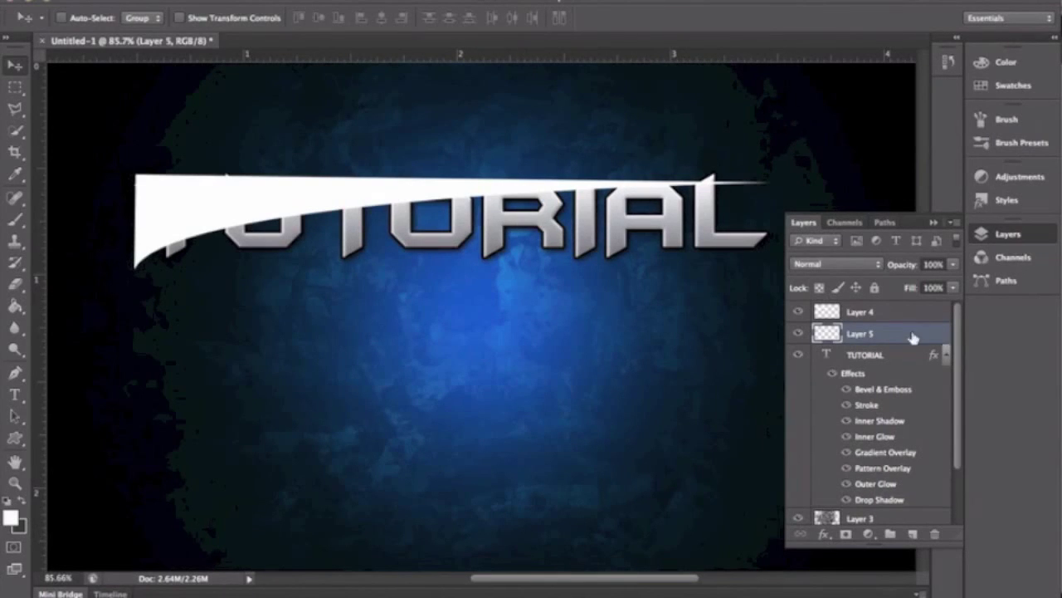
# Merge the TUTORIAL text layer with the empty Layer 5 and clip Layer 4 to the merged layer.
pyautogui.click(892, 356)
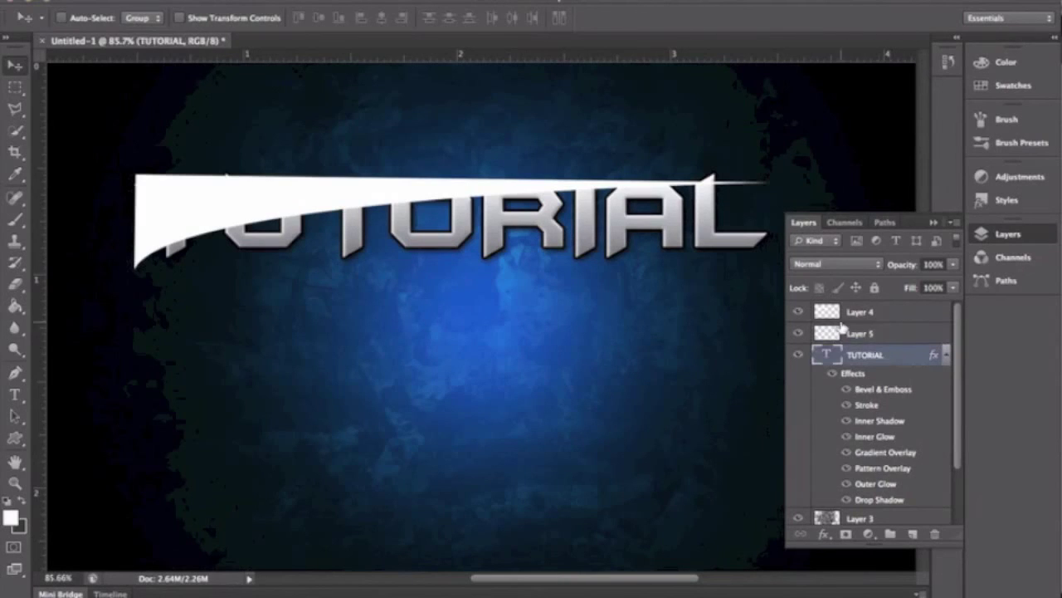
pyautogui.keyDown('shift'); pyautogui.click(893, 335); pyautogui.keyUp('shift')
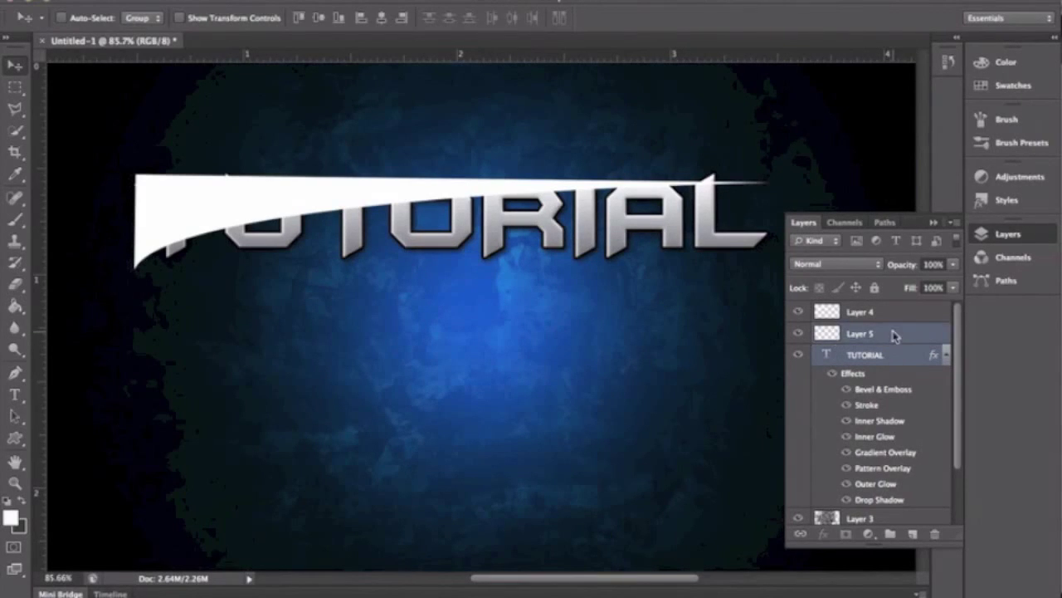
pyautogui.rightClick(894, 335)
pyautogui.click(946, 419)
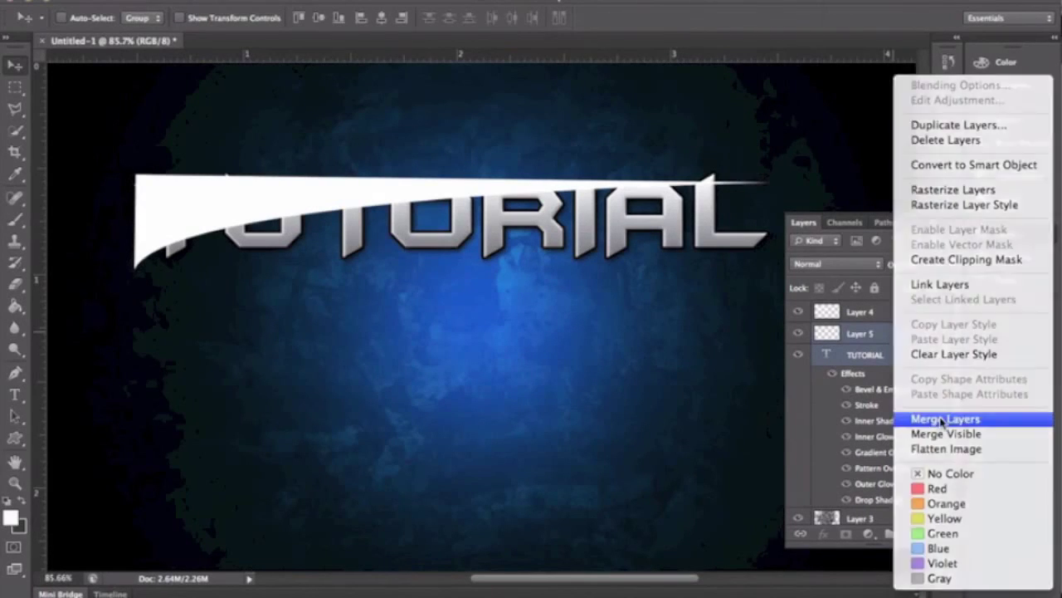
pyautogui.keyDown('alt'); pyautogui.click(848, 322); pyautogui.keyUp('alt')
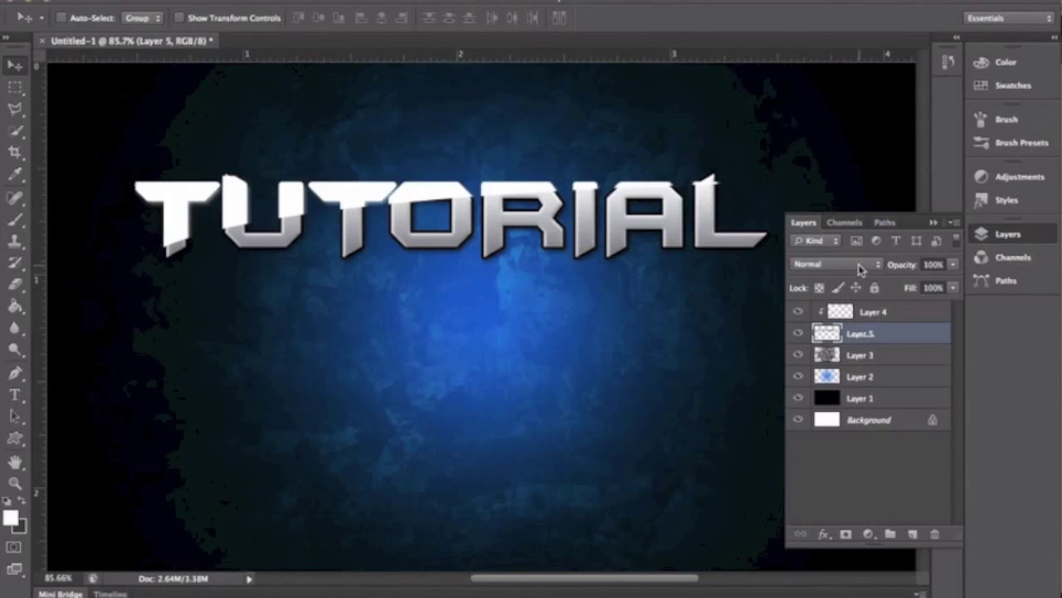
# Reduce the opacity of the clipped white highlight on Layer 4 to 7%.
pyautogui.moveTo(953, 264); pyautogui.dragTo(880, 283)
pyautogui.hotkey('ctrl', 'z')
pyautogui.click(888, 316)
pyautogui.click(951, 266)
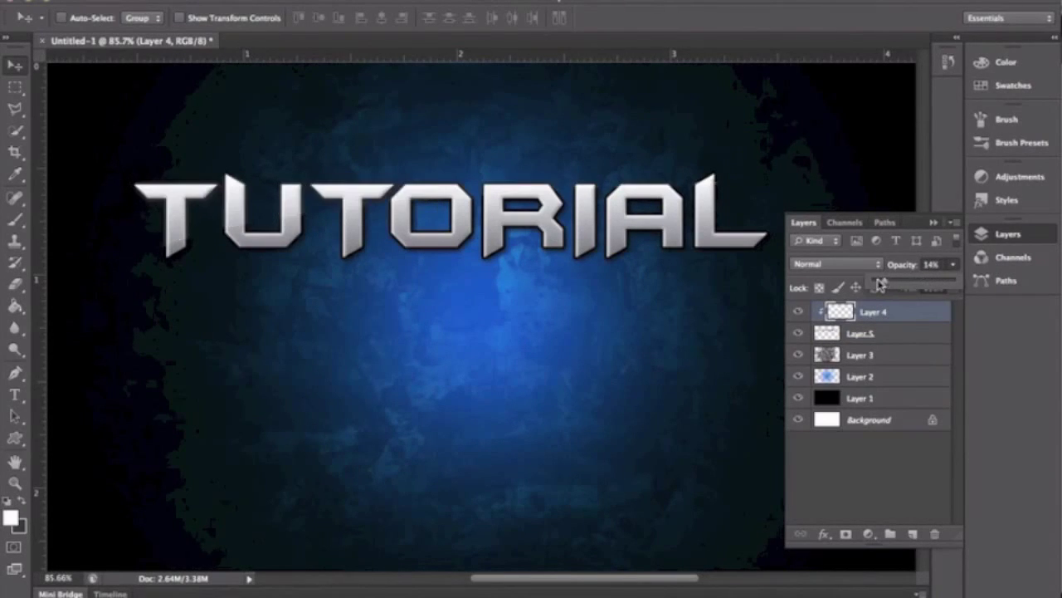
pyautogui.moveTo(881, 284); pyautogui.dragTo(877, 283)
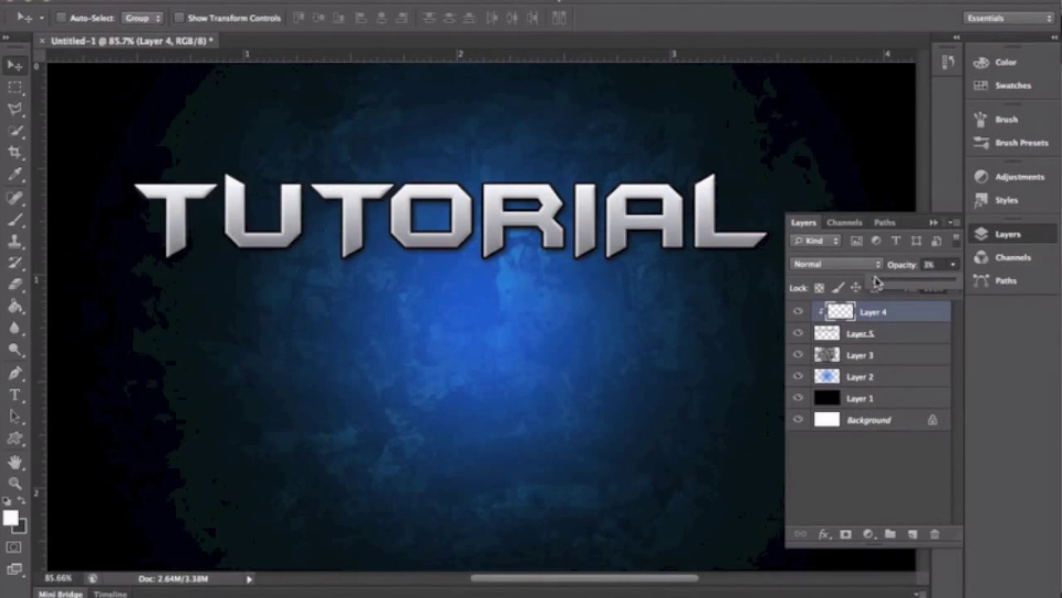
pyautogui.moveTo(878, 282); pyautogui.dragTo(878, 282)
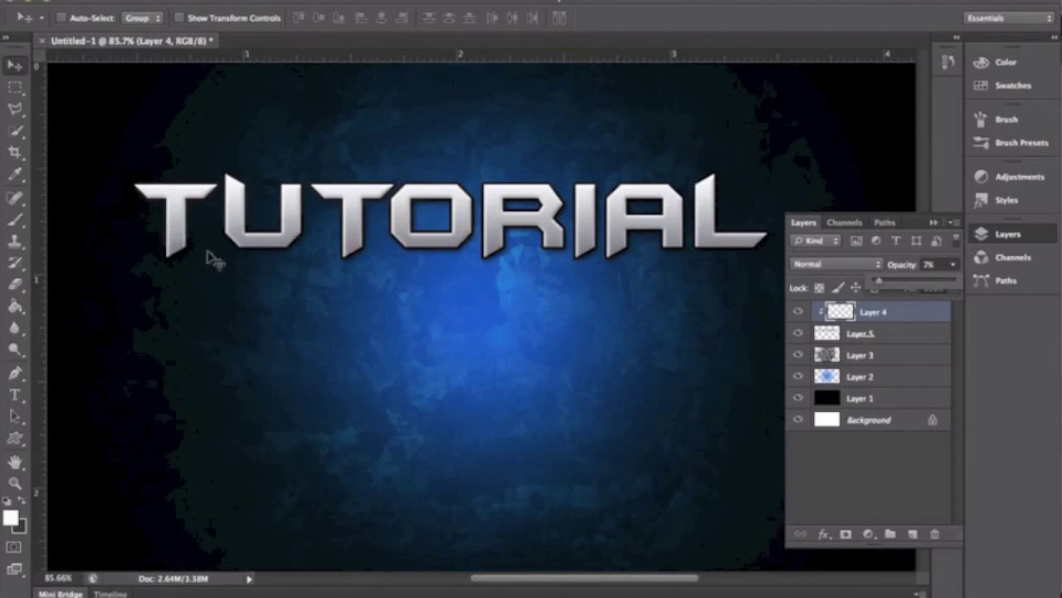
pyautogui.moveTo(407, 161); pyautogui.dragTo(407, 149)
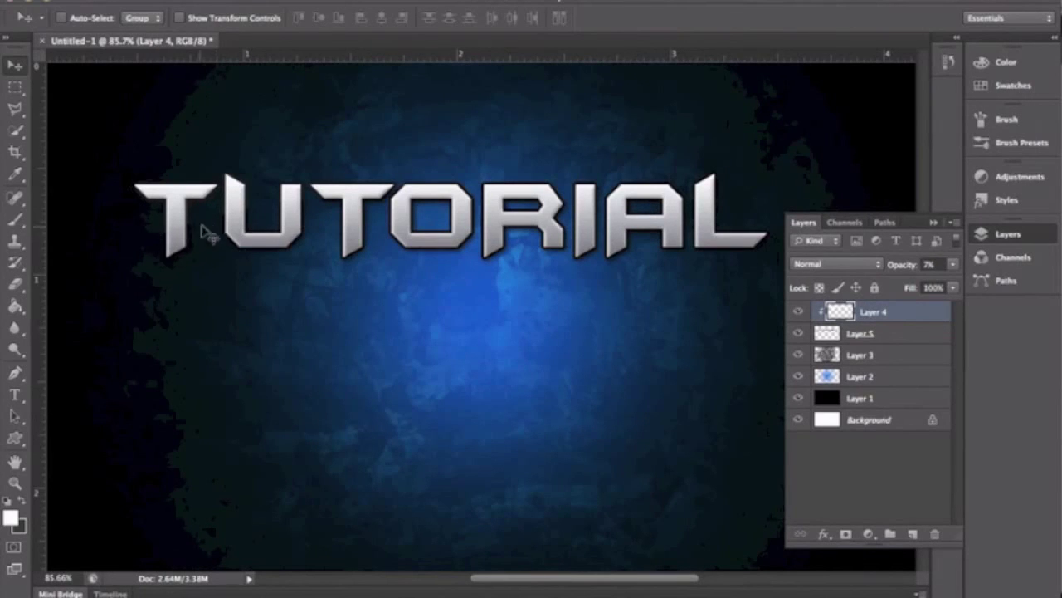
# Toggle Layer 4's visibility several times to compare the text with and without the white highlight.
pyautogui.click(798, 312)
pyautogui.click(798, 313)
pyautogui.click(798, 313)
pyautogui.click(798, 312)
pyautogui.click(798, 313)
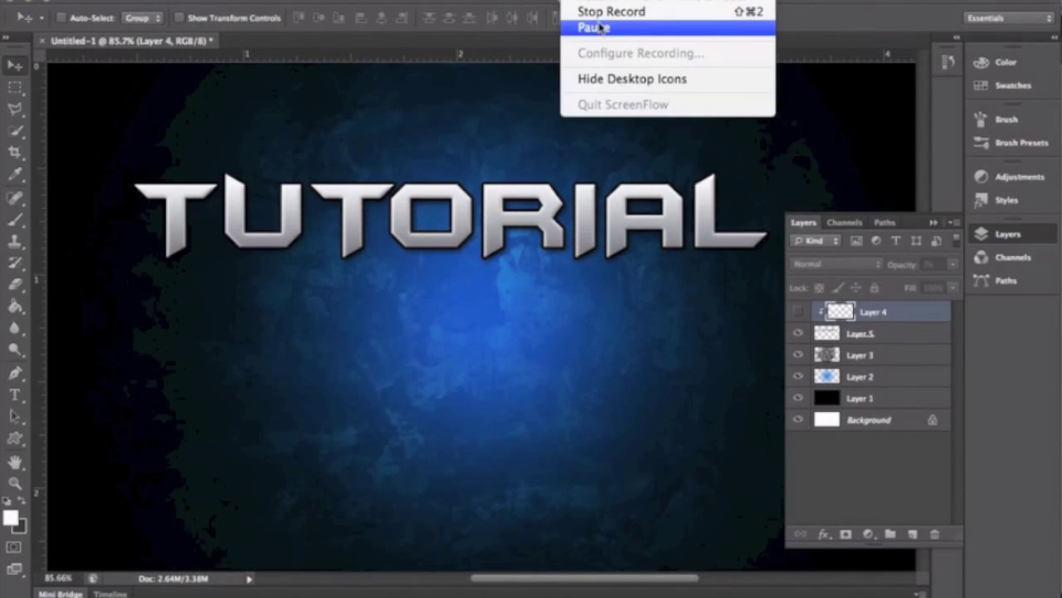
pyautogui.click(599, 13)
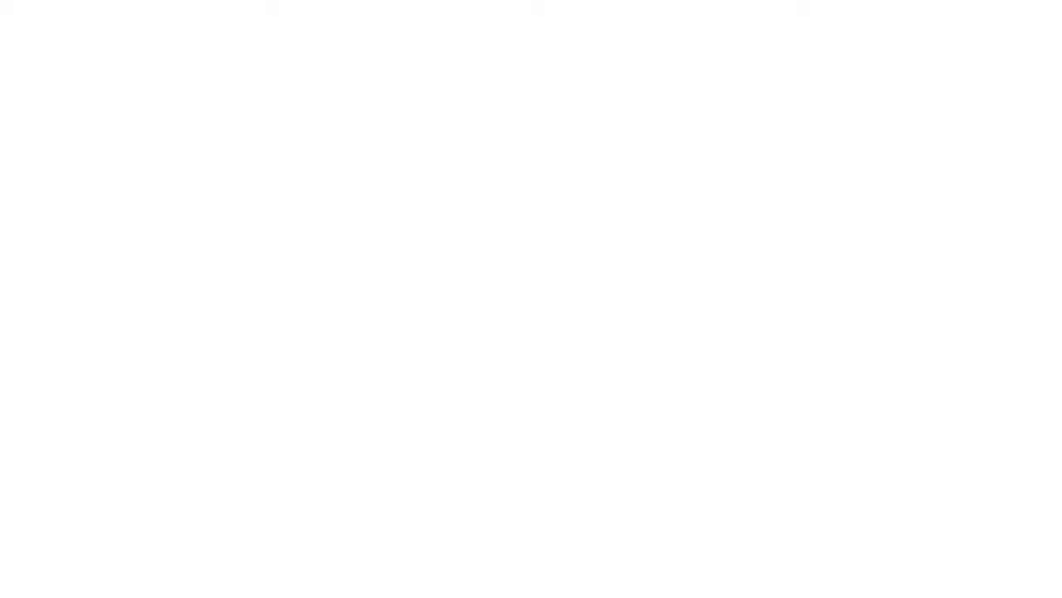